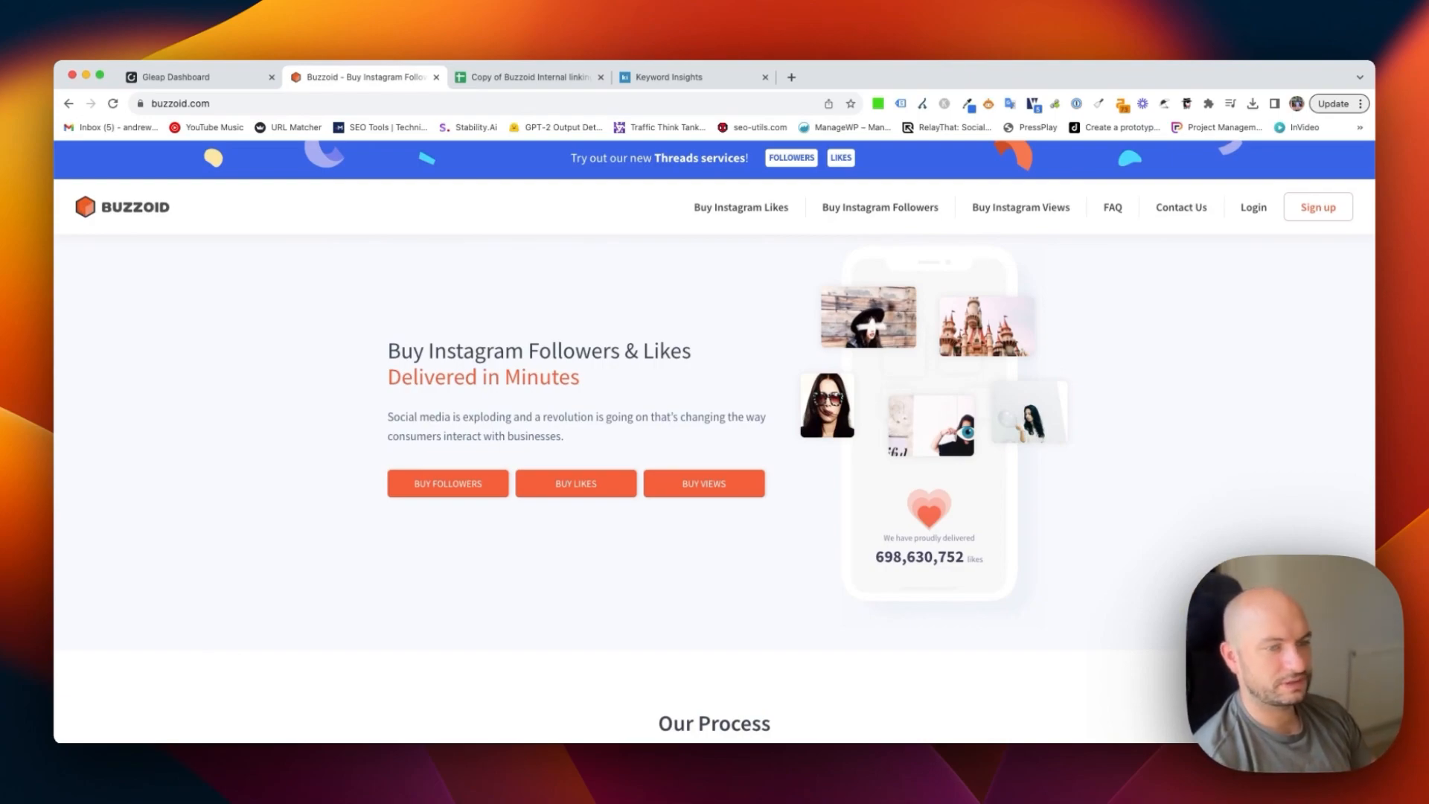
click(245, 104)
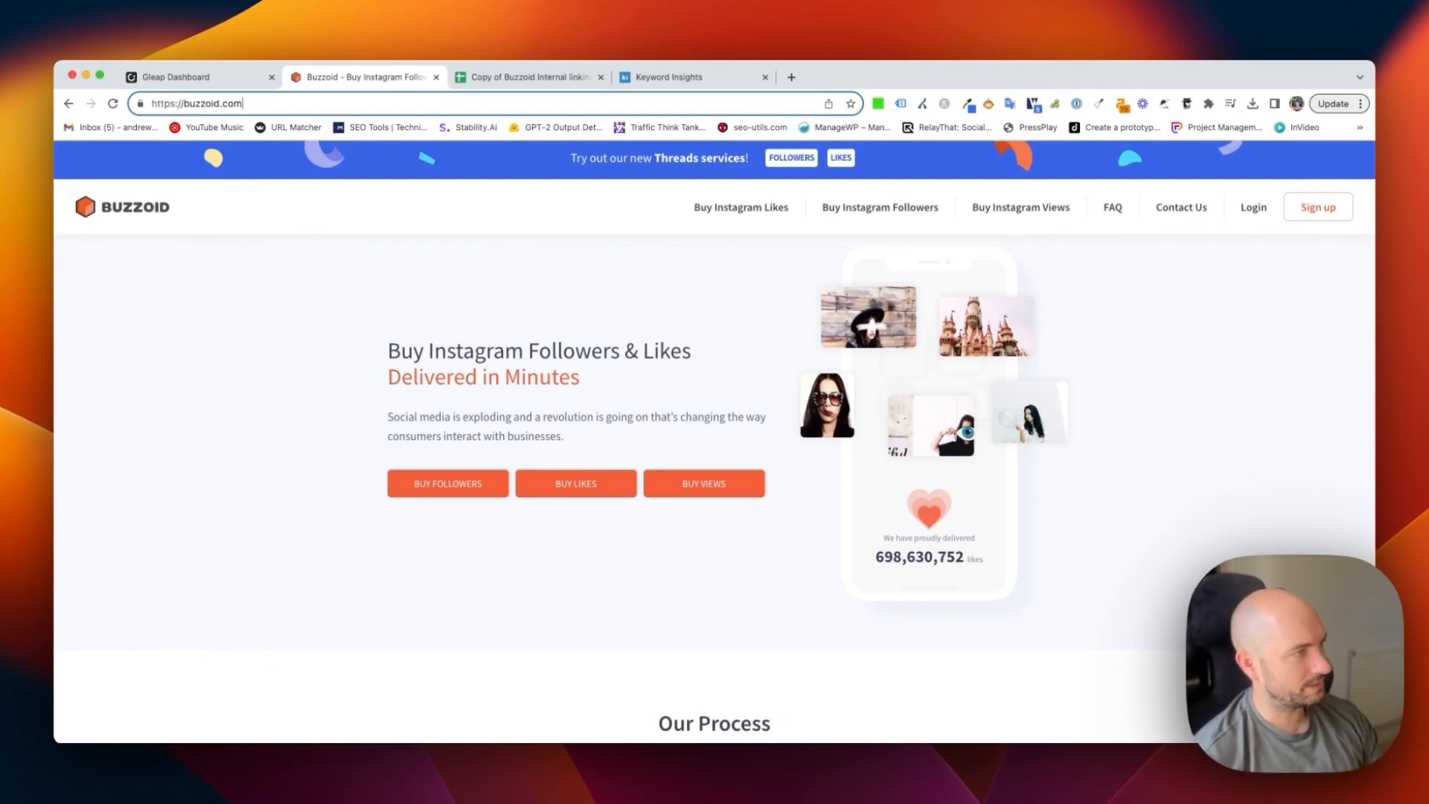
text(/)
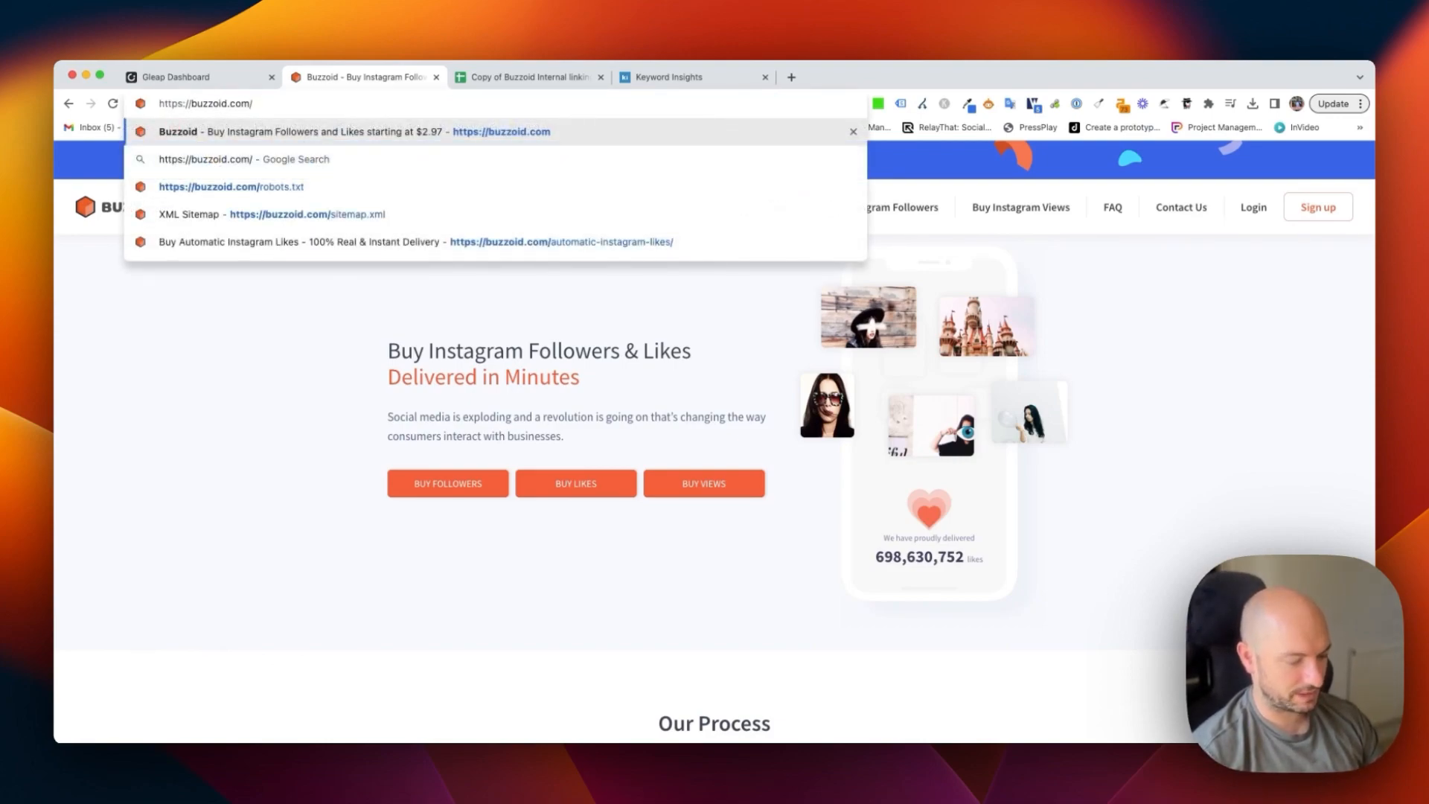
text(sitemap)
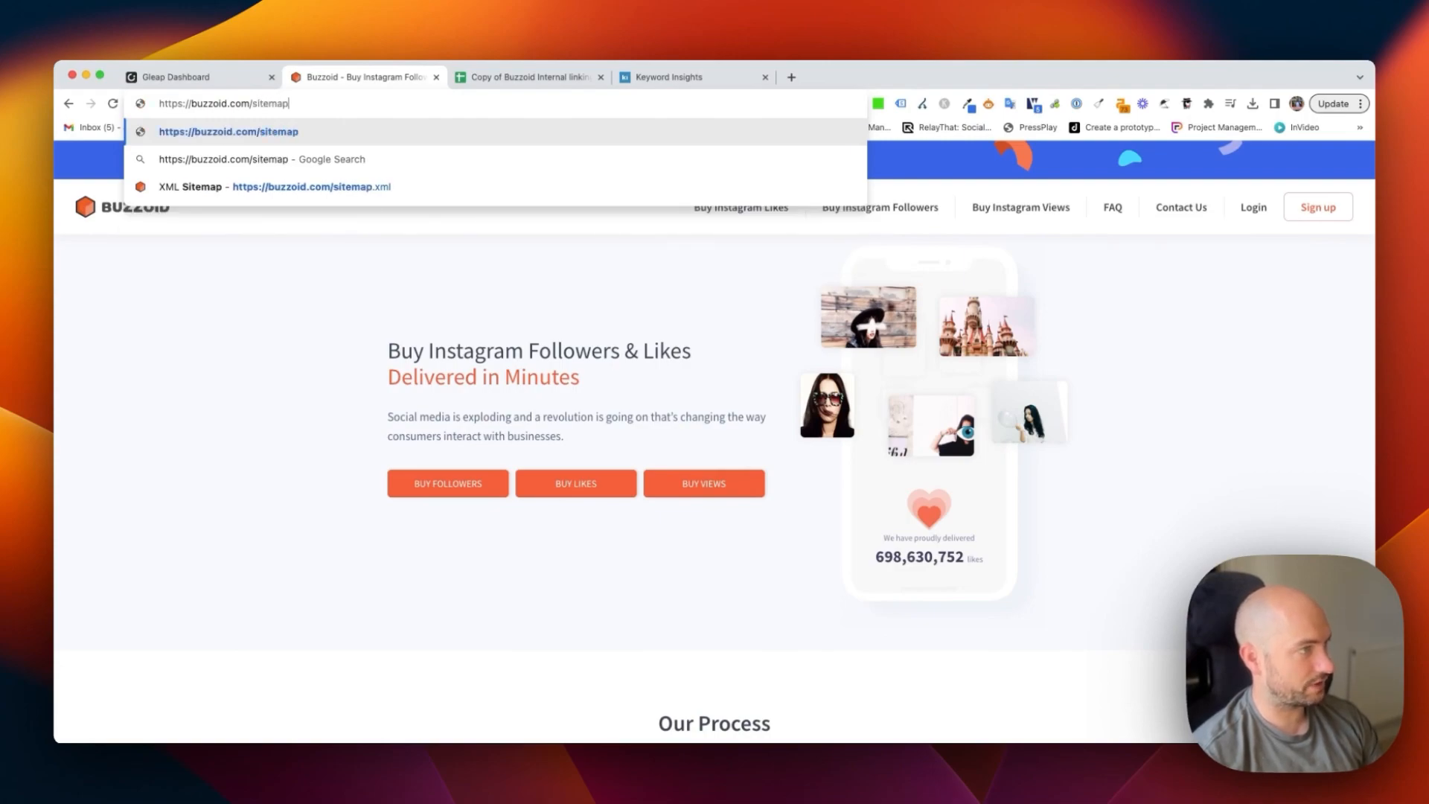
text(_index.xml)
key(Return)
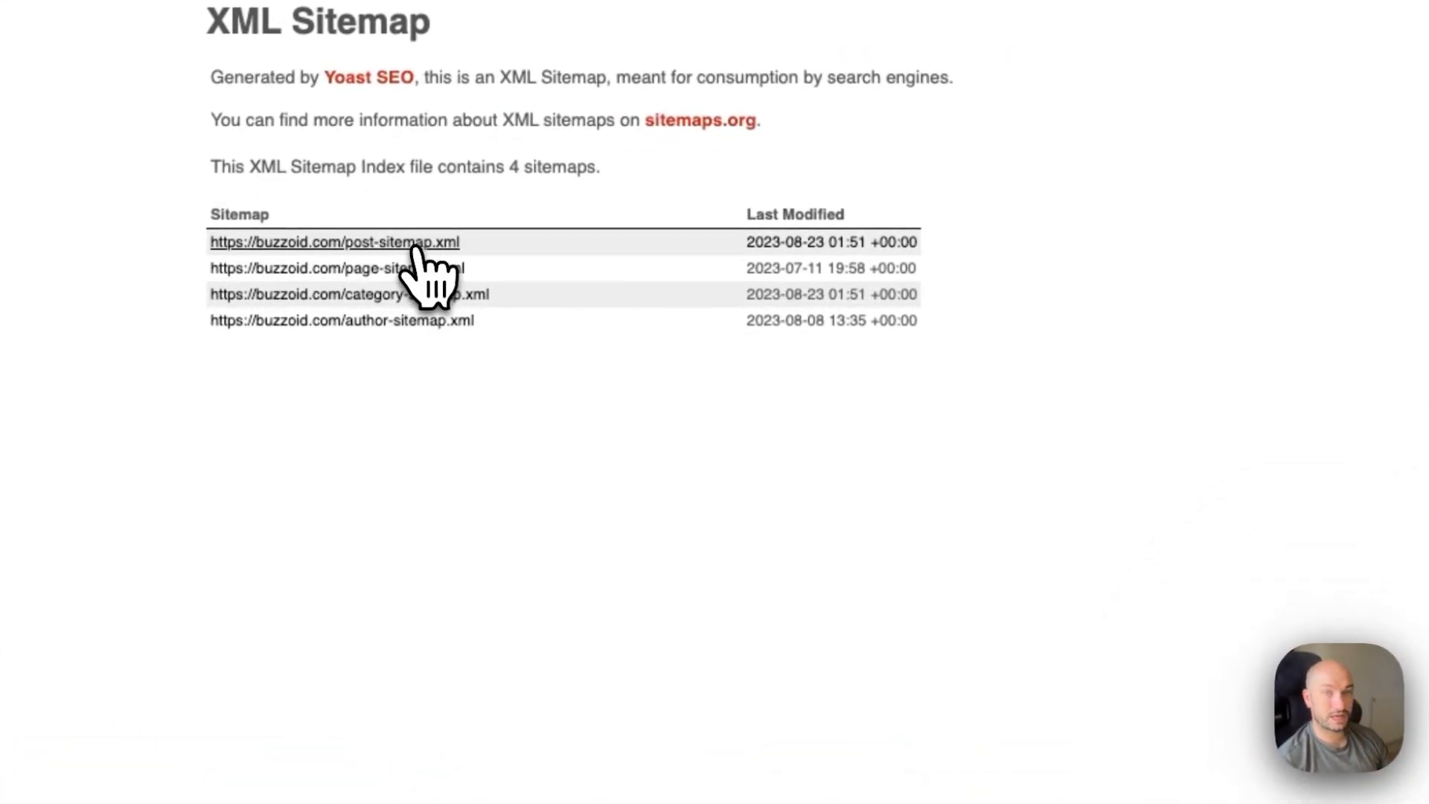
Open post-sitemap.xml from the sitemap index and look through its list of blog URLs.
click(351, 246)
scroll(360, 494, down, 15)
scroll(632, 774, up, 15)
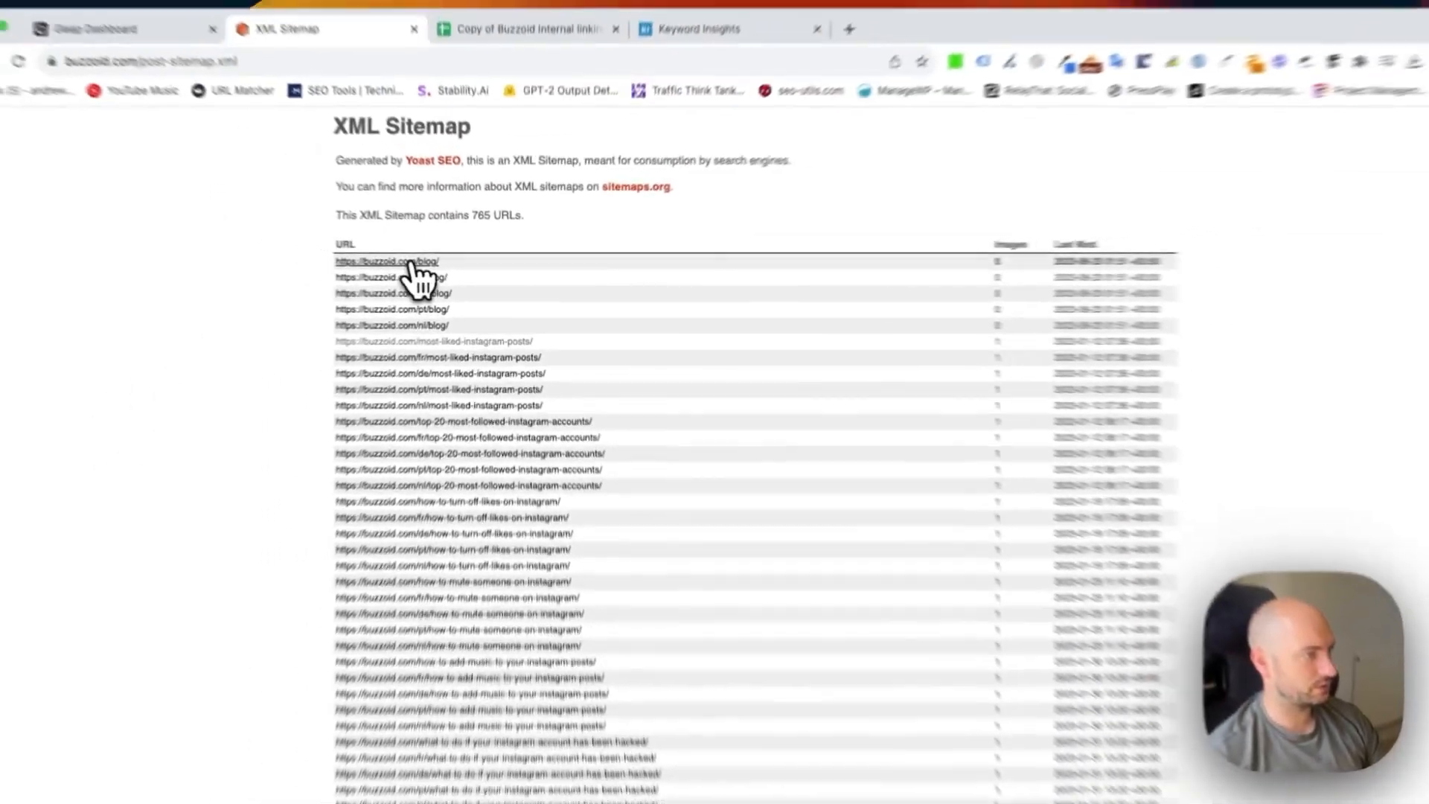
Scrape all links similar to the first blog URL with Scraper, copy them to the clipboard and close the scraper.
right_click(339, 242)
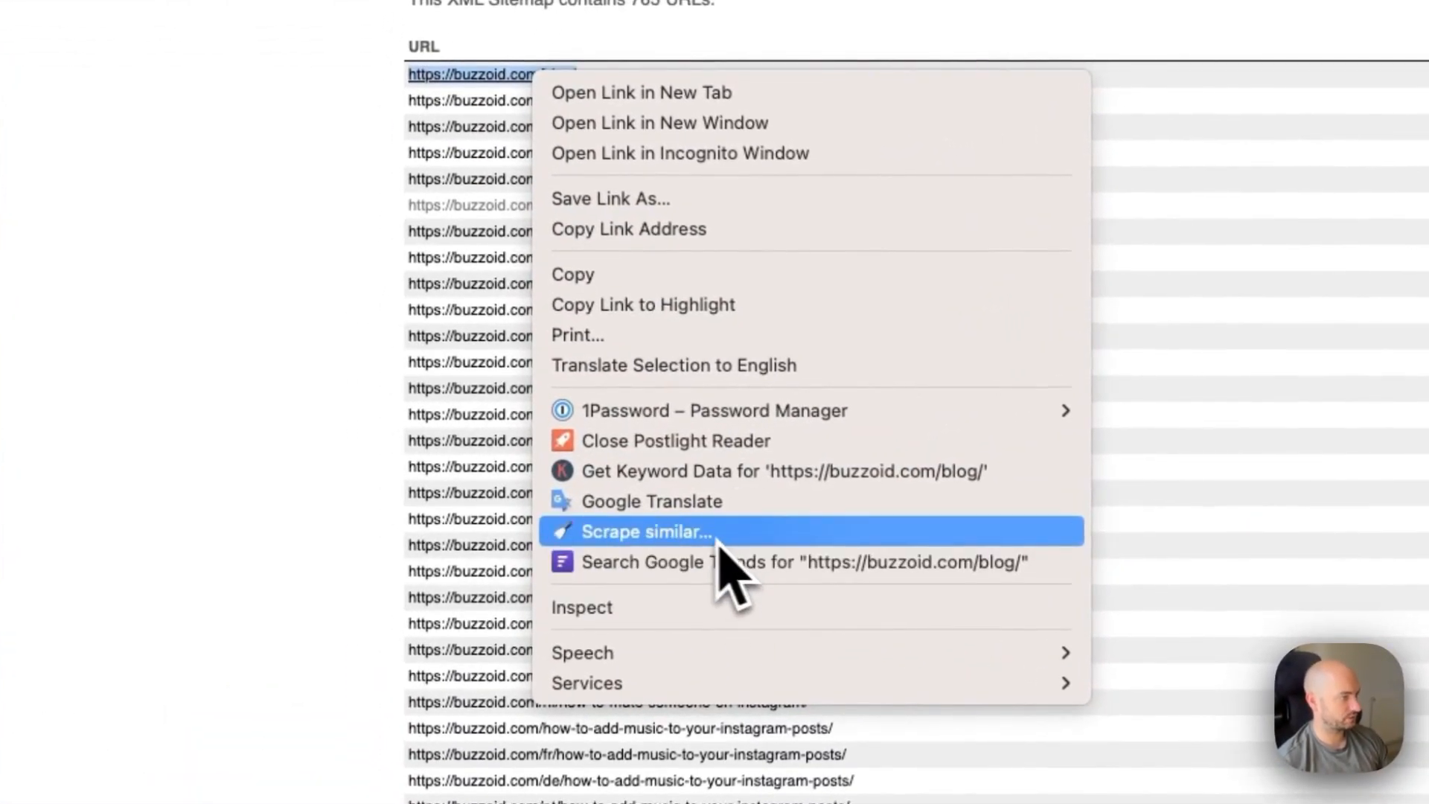
click(644, 542)
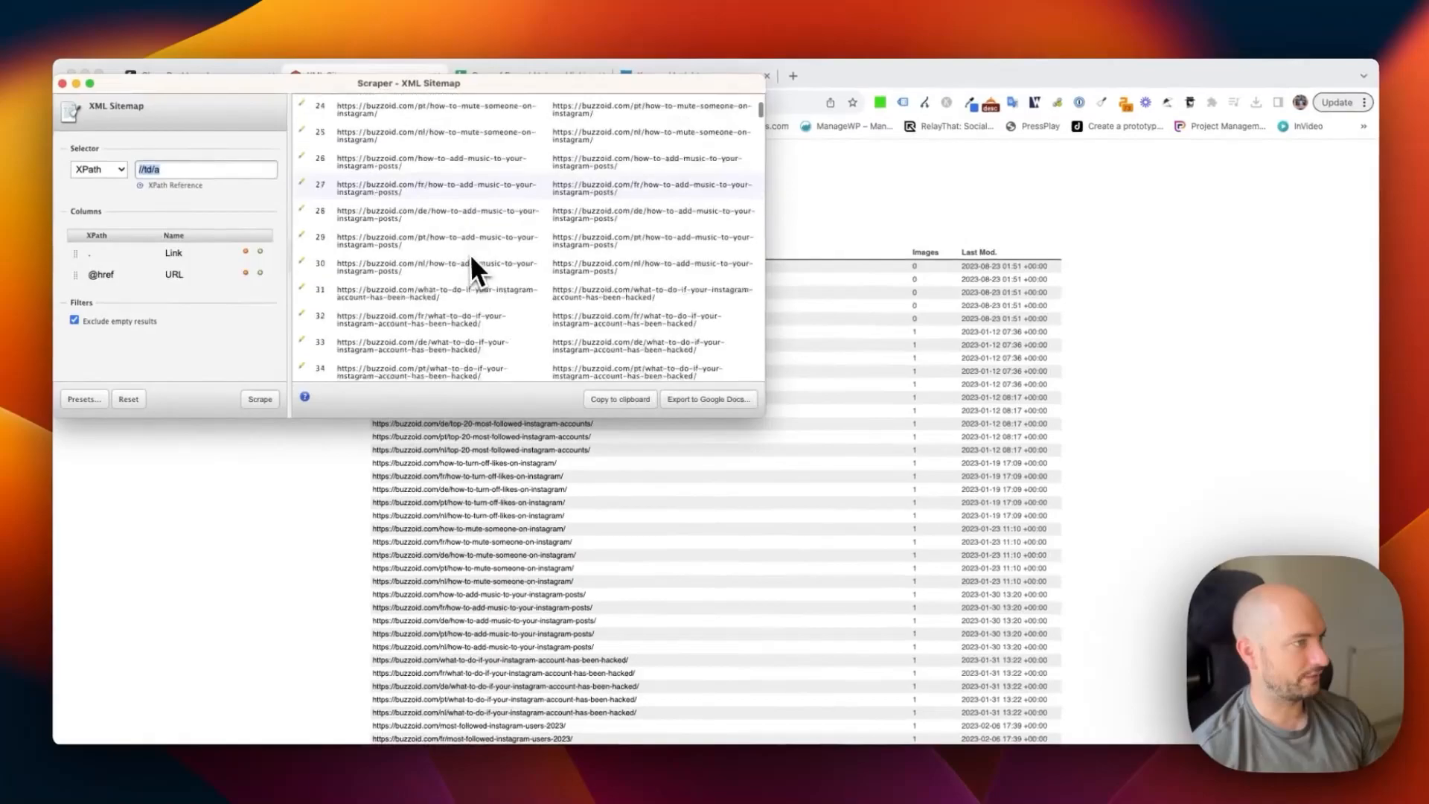
scroll(471, 261, down, 20)
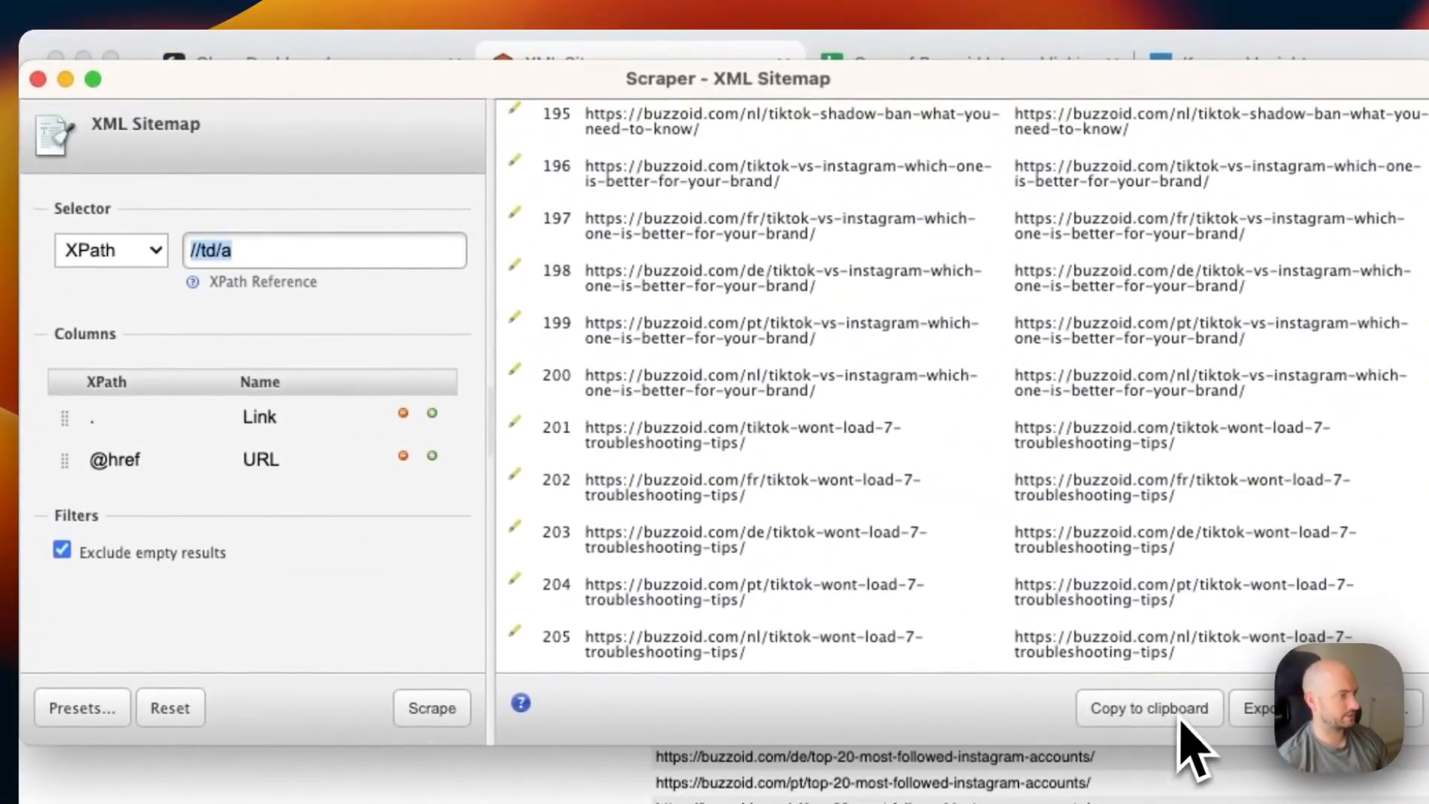
click(1180, 716)
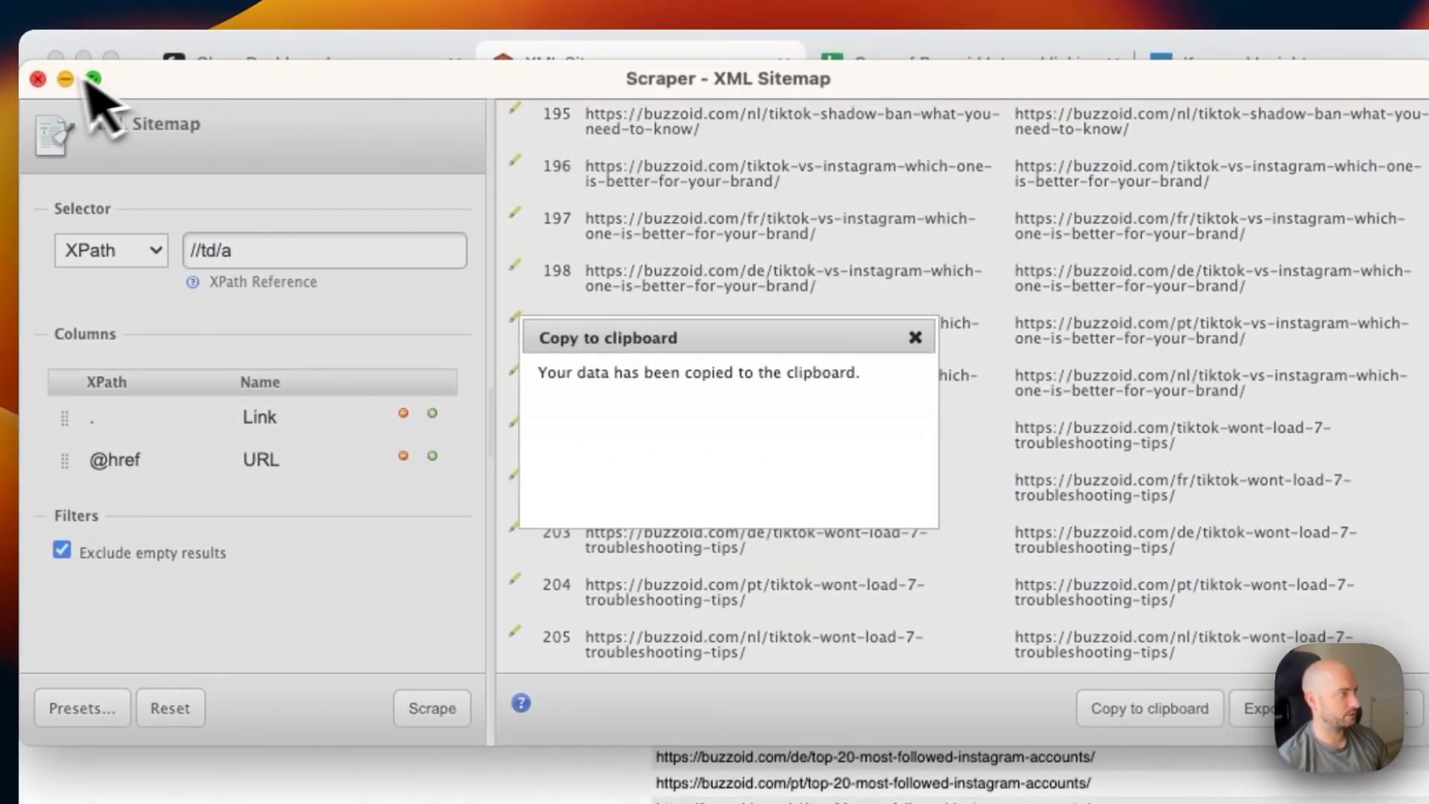
click(38, 79)
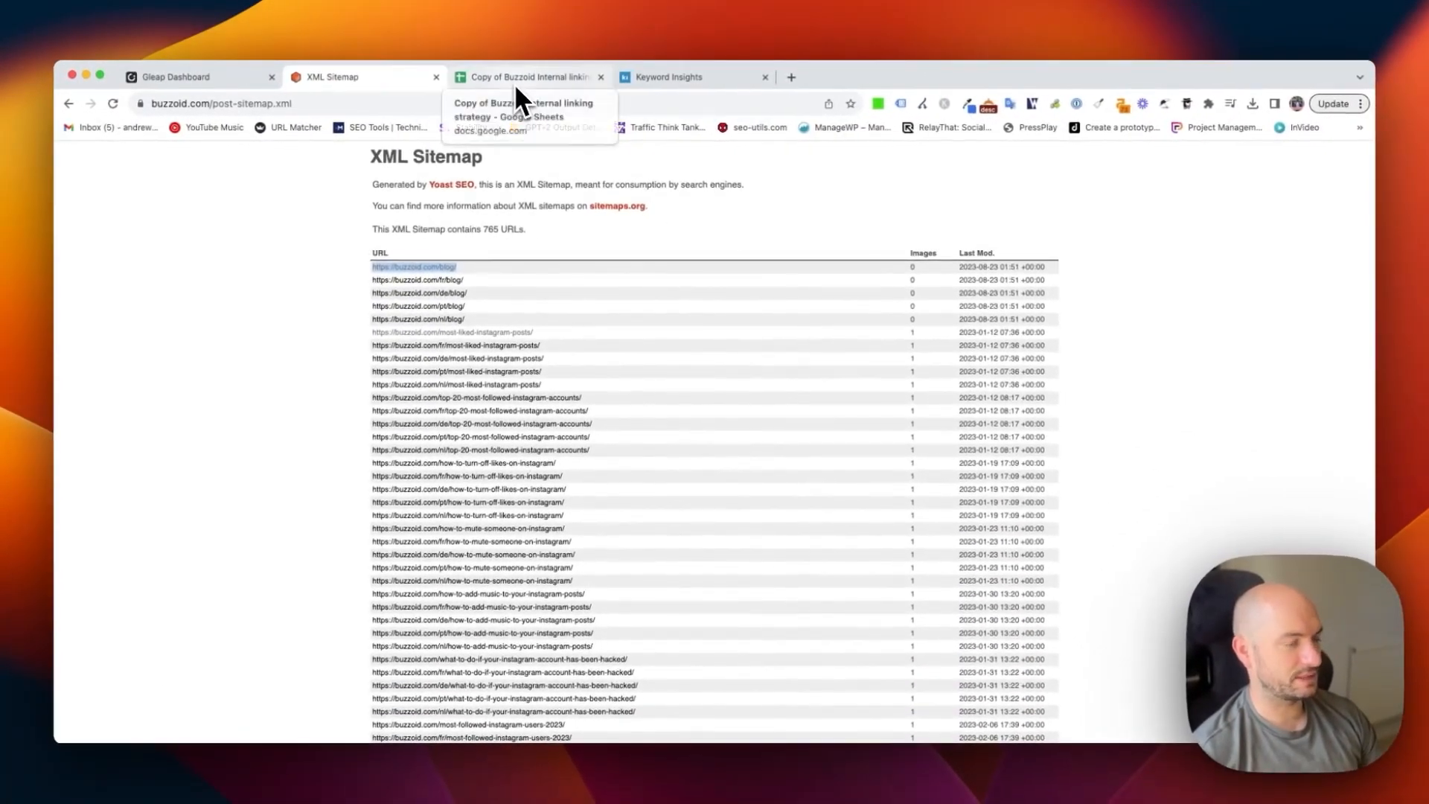
Review the All Eng URLs sheet of the internal linking spreadsheet against the XML sitemap, and check Keyword Insights.
click(515, 82)
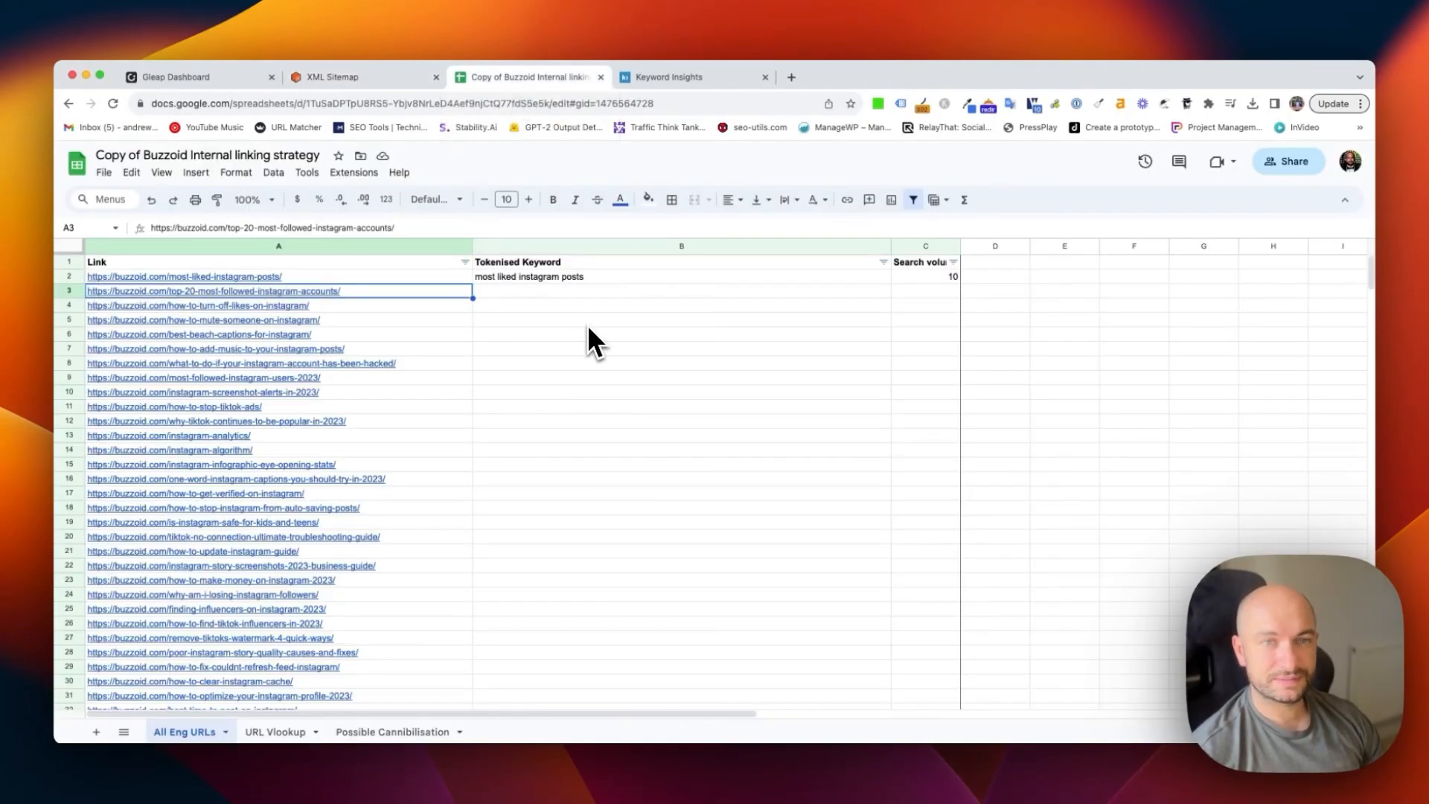
scroll(404, 329, down, 5)
scroll(408, 326, up, 5)
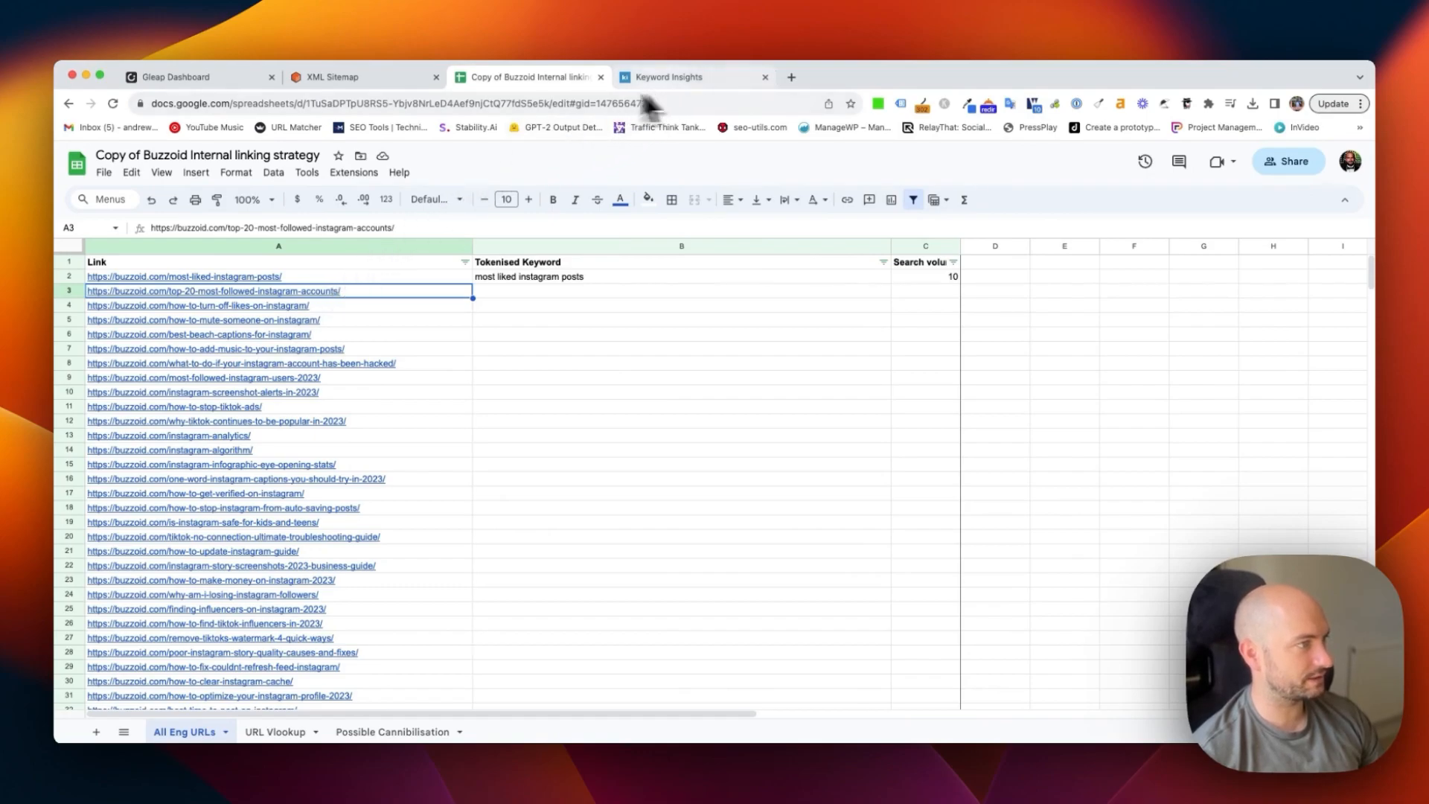
click(333, 78)
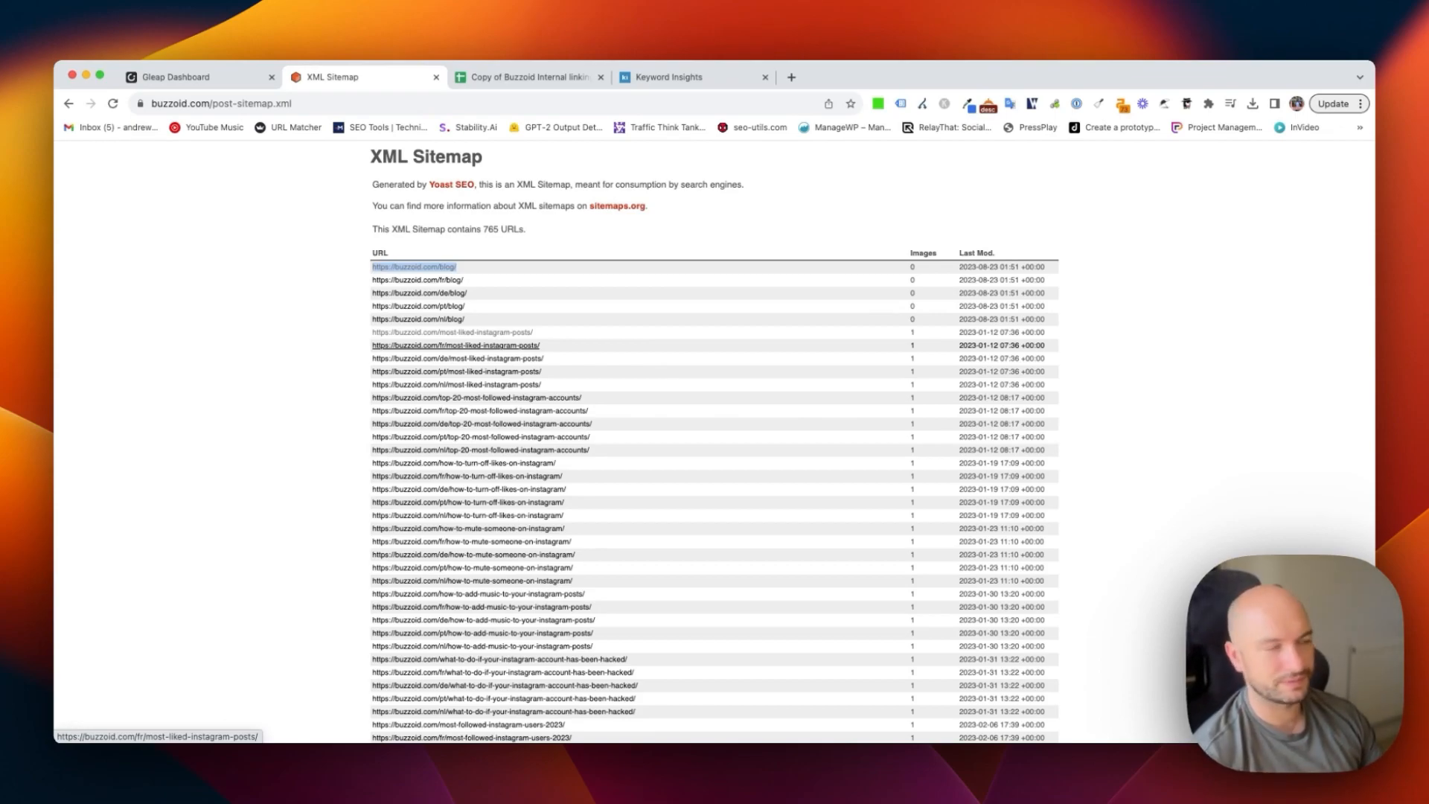
click(524, 77)
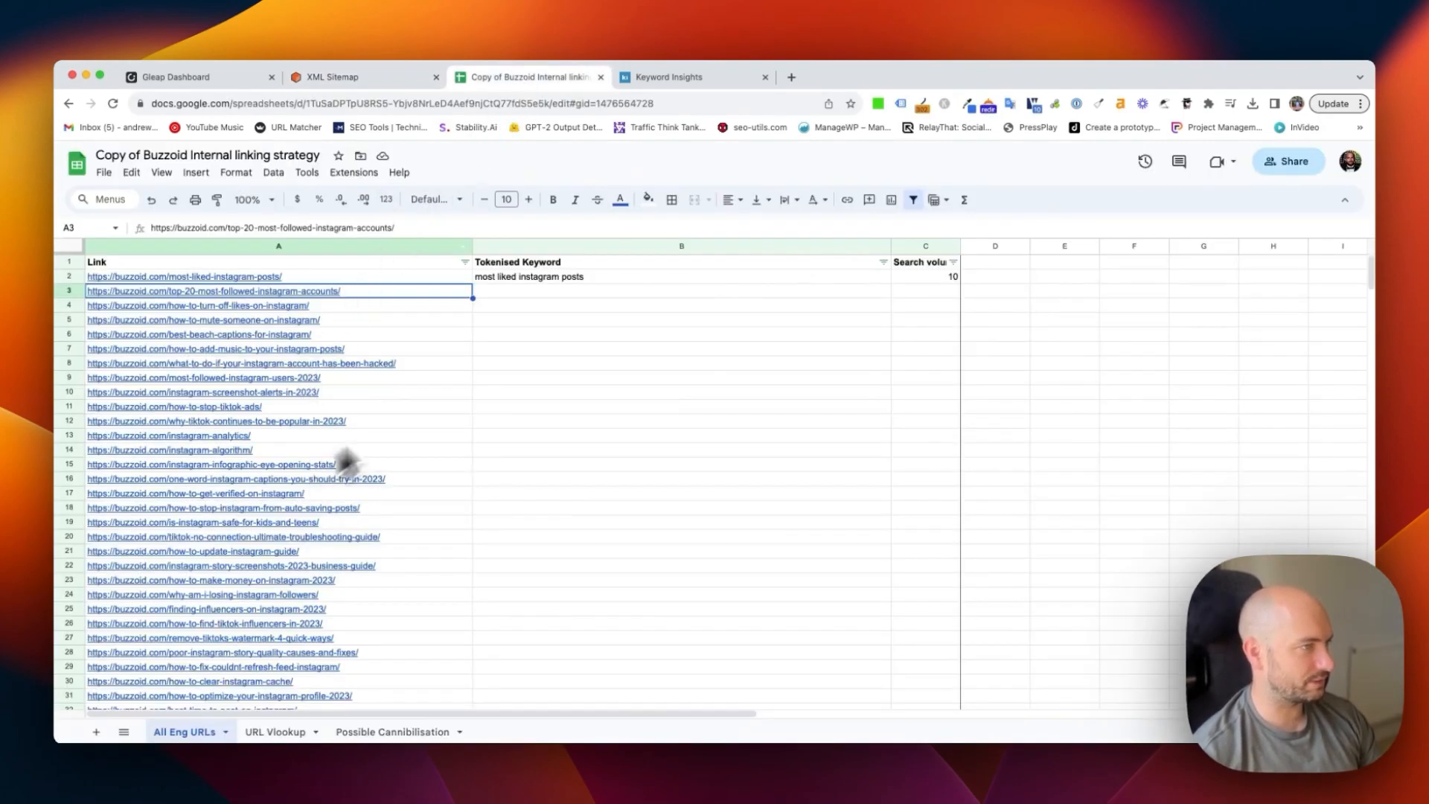
click(461, 580)
scroll(464, 508, down, 20)
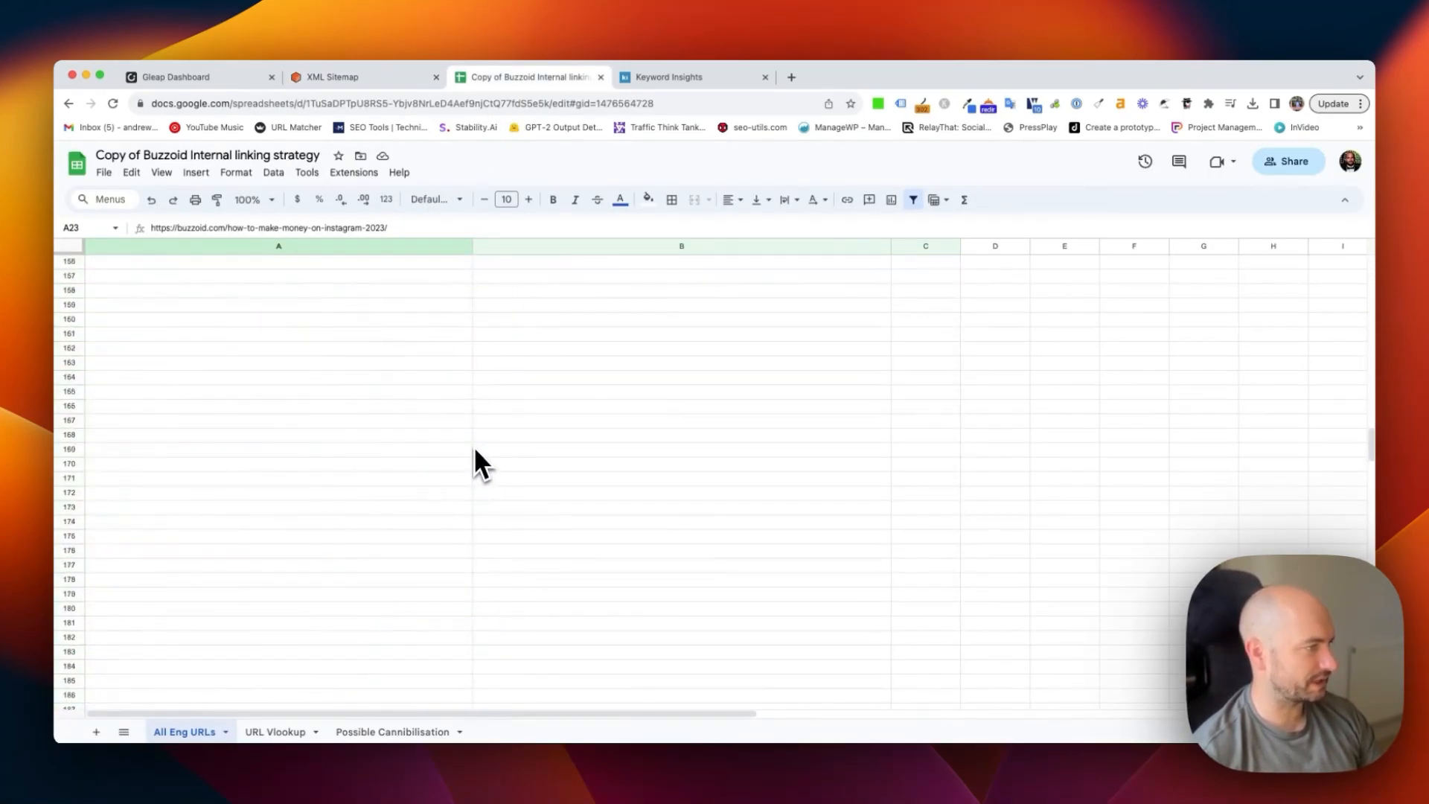
scroll(474, 445, up, 20)
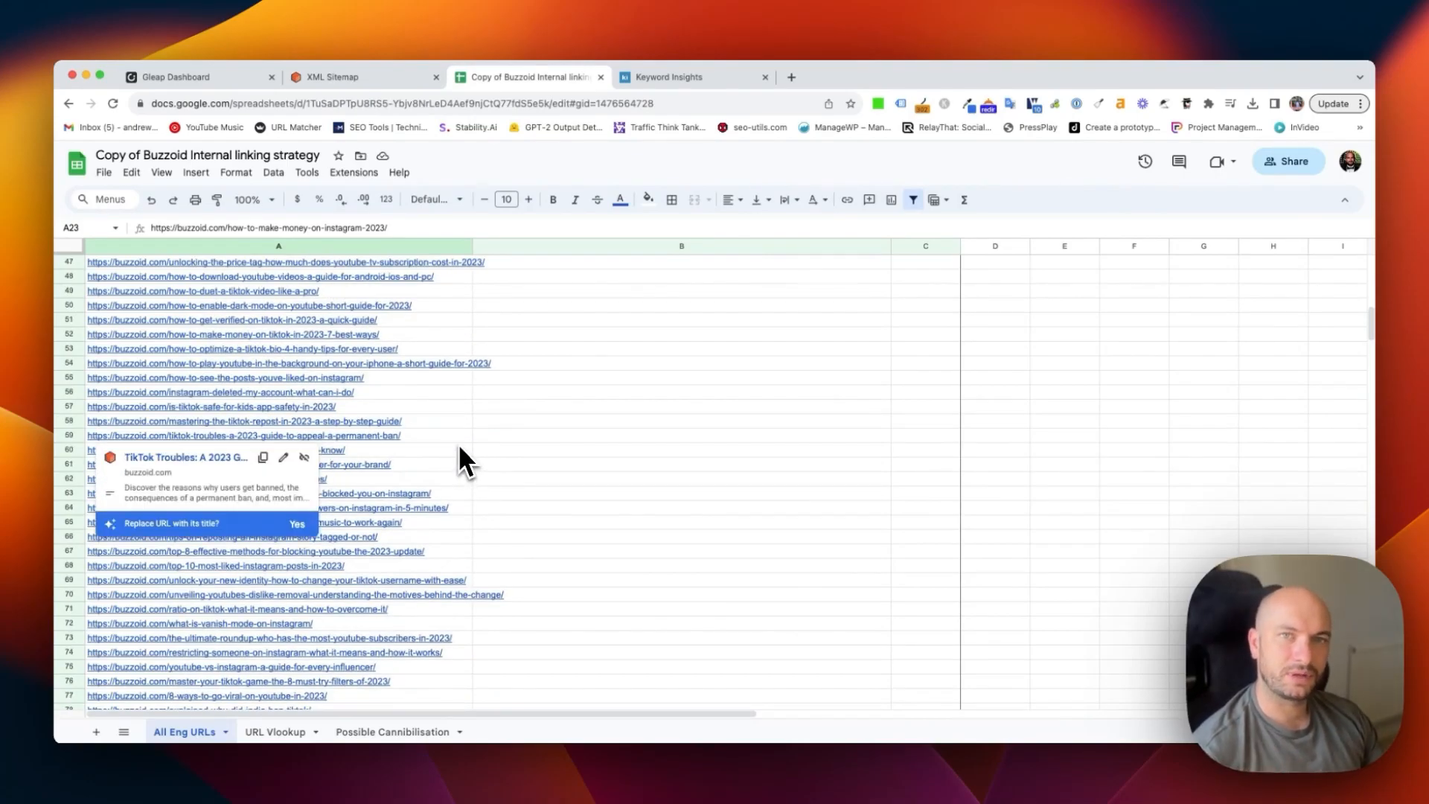
click(692, 76)
mouse_move(123, 309)
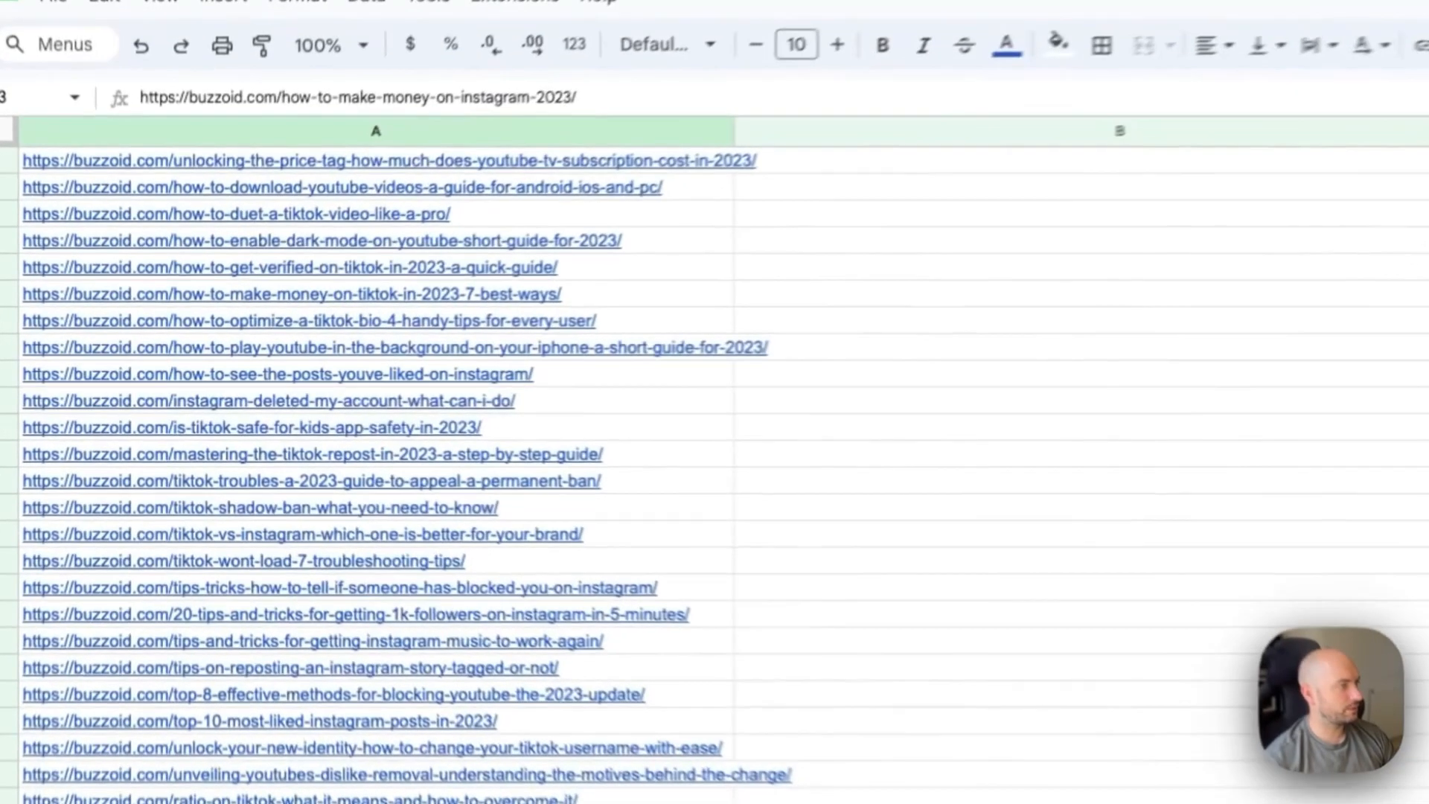
Return to the beginning of the Link column and examine the slug of the how-to-mute-someone-on-instagram URL.
scroll(819, 231, up, 15)
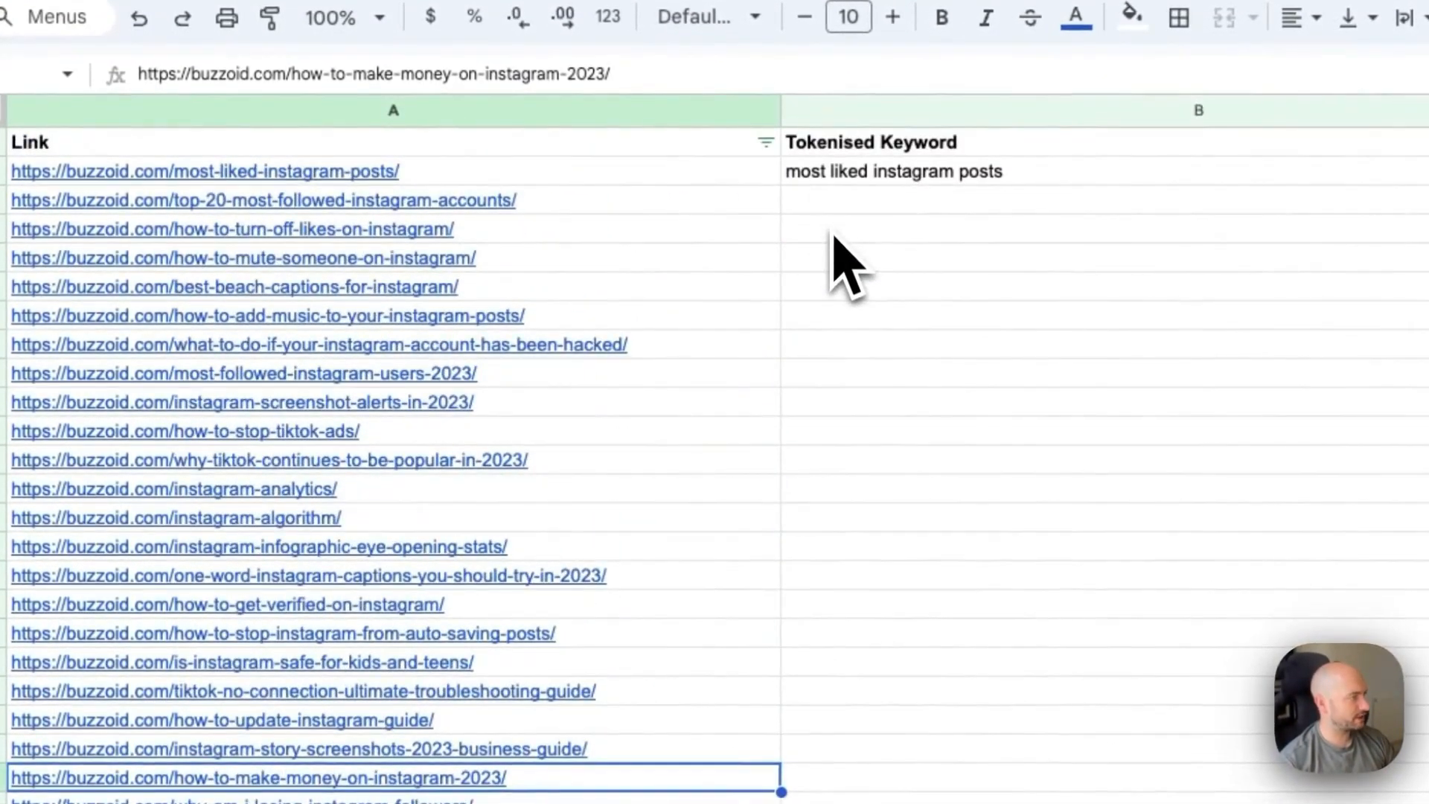
click(627, 178)
click(629, 262)
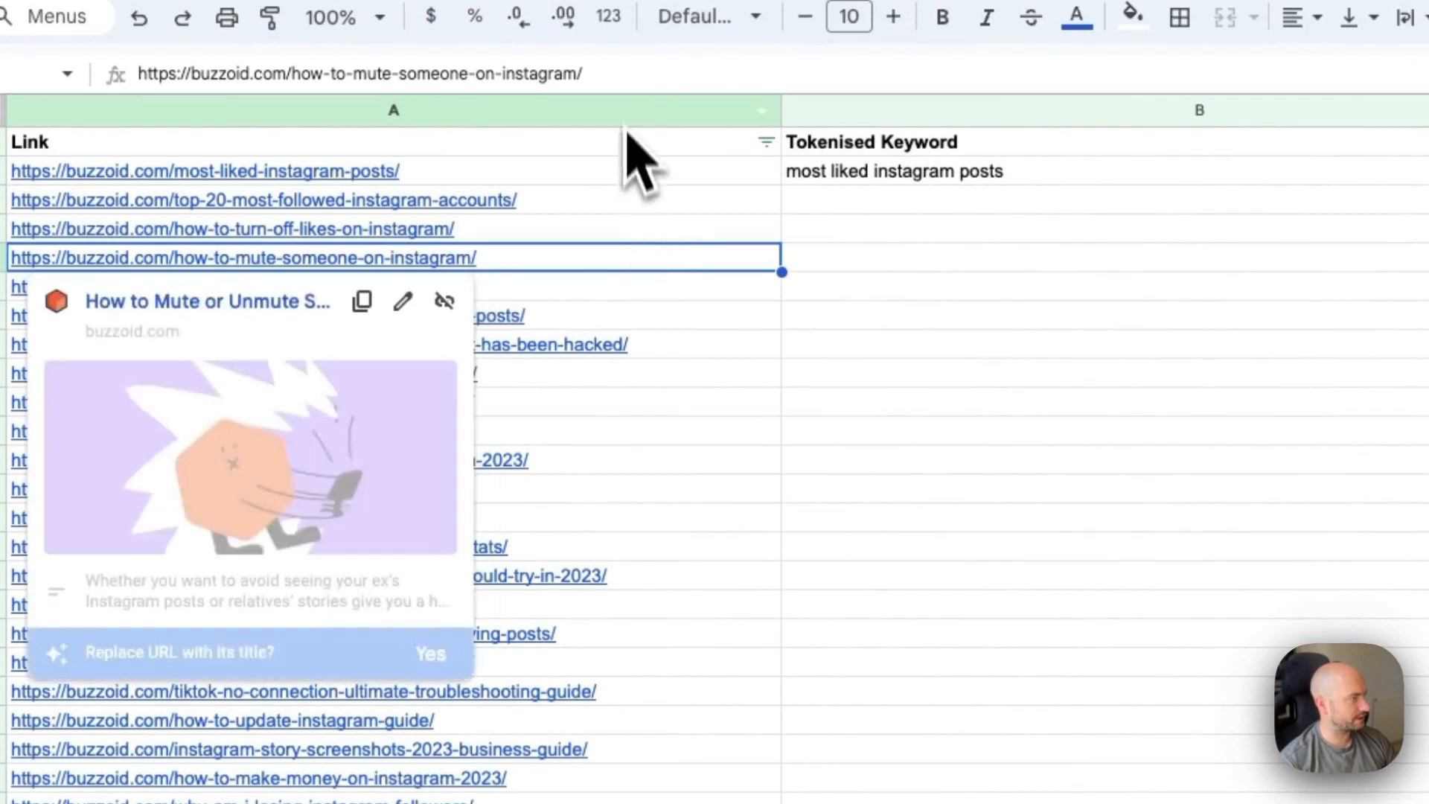
drag(625, 74, 313, 74)
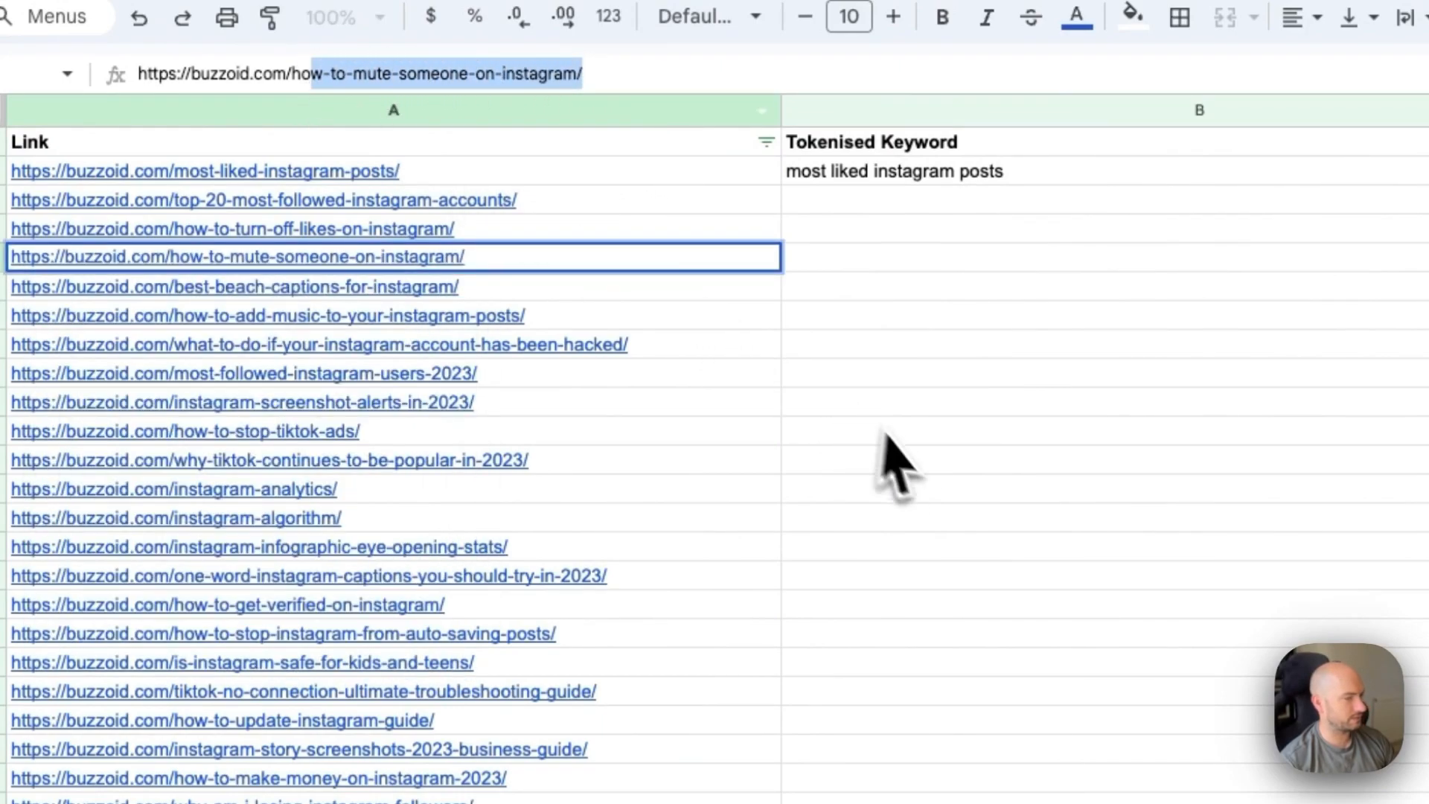
click(953, 466)
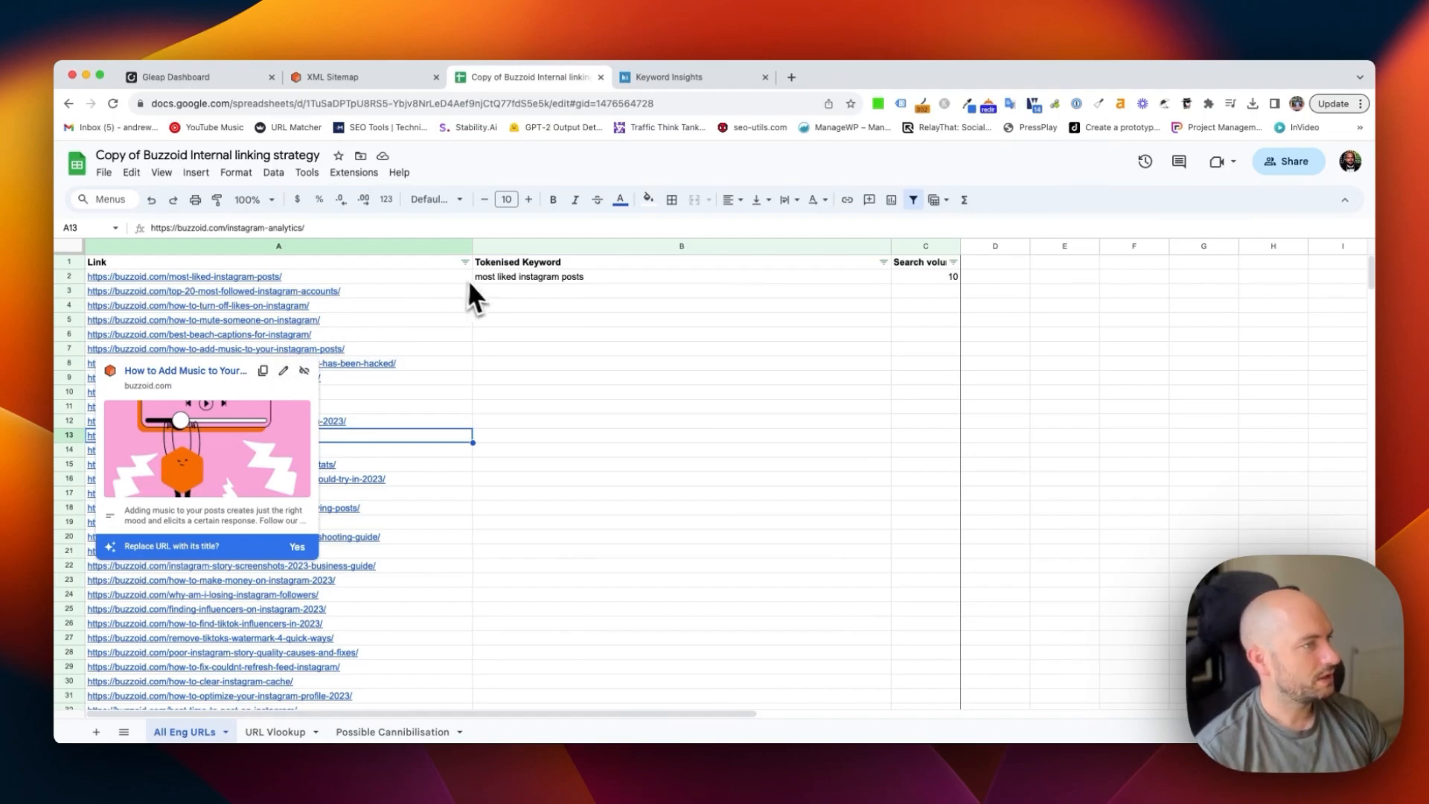
Compare the tokenised keyword in B2 with the domain and slug parts of the link in A2.
mouse_move(438, 275)
click(560, 281)
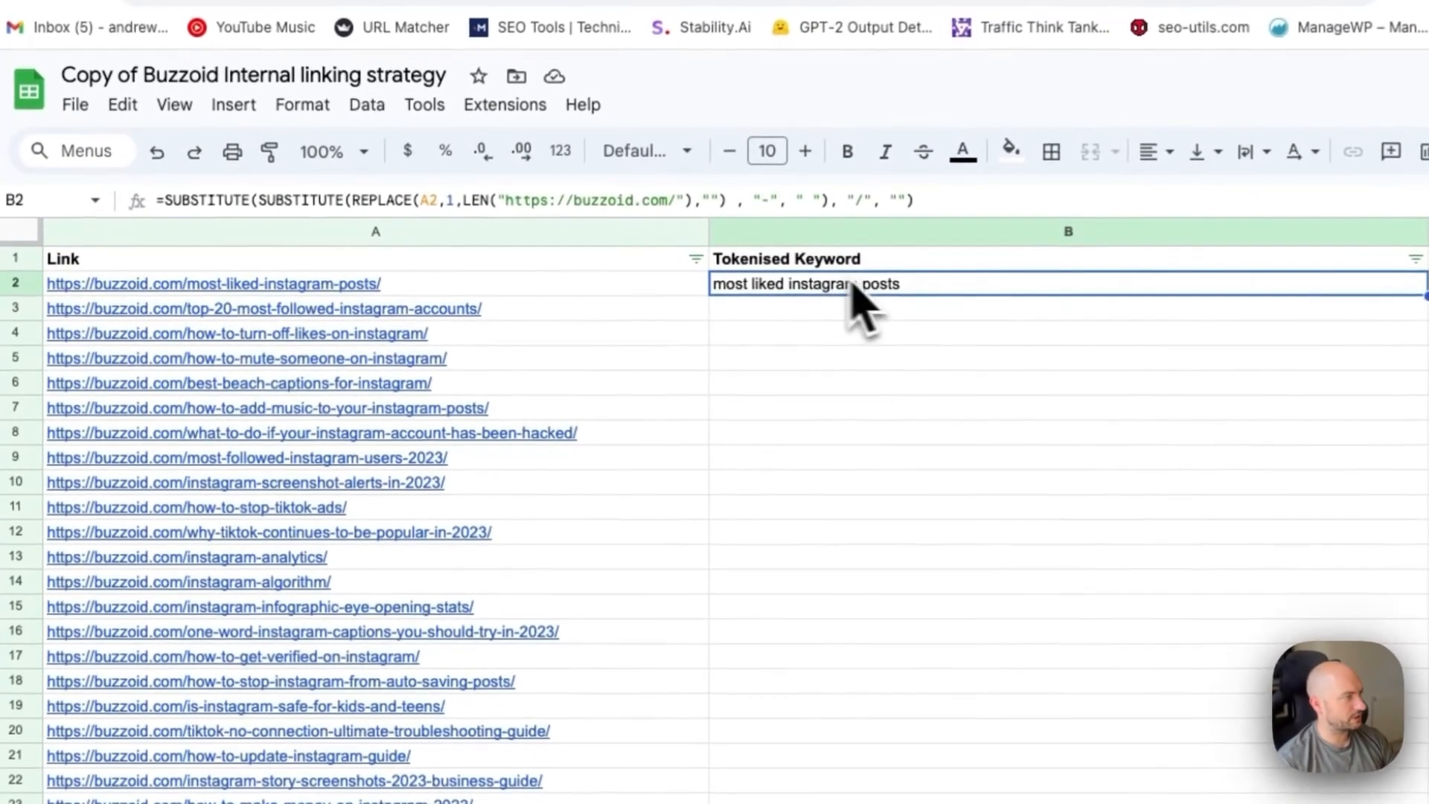
key(Up)
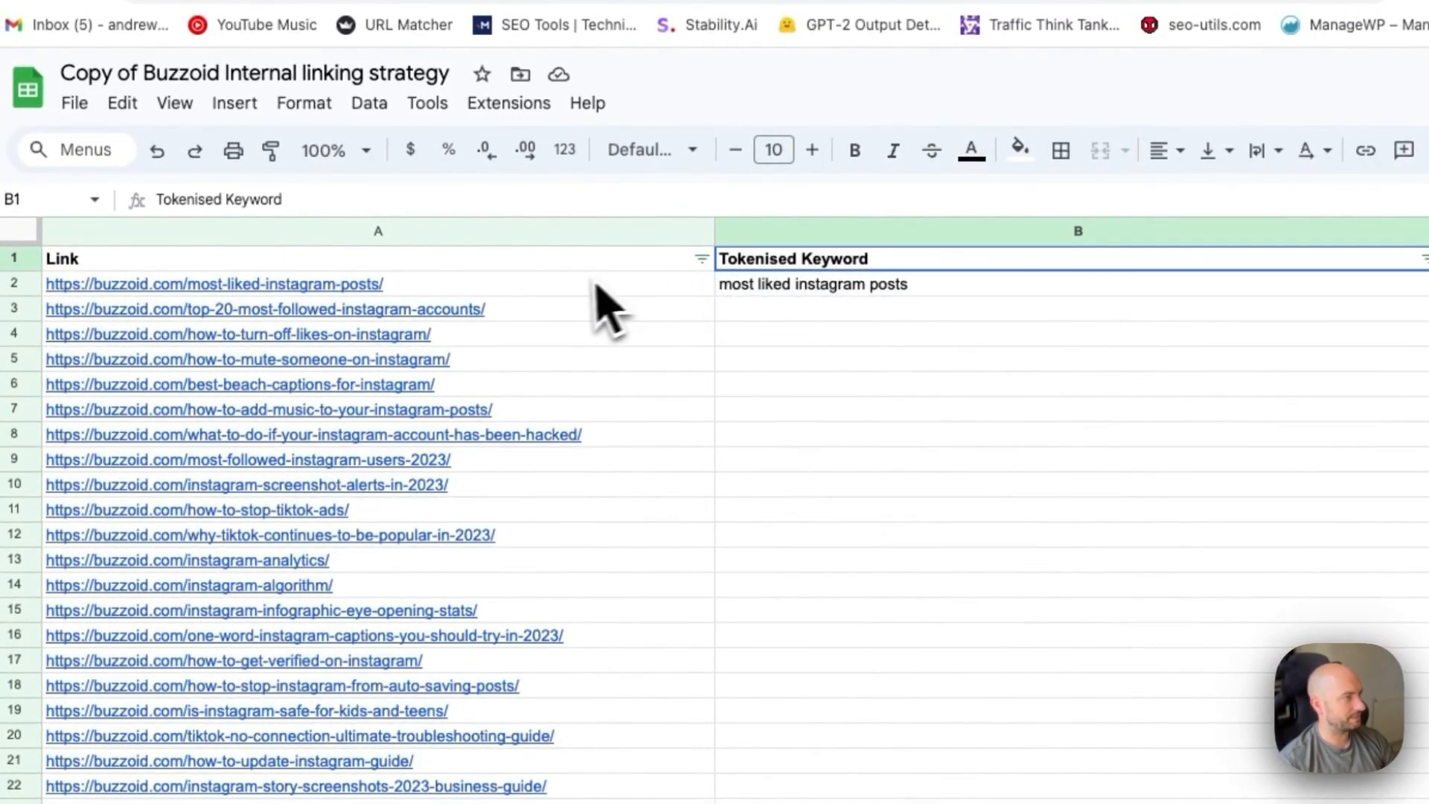
click(569, 288)
drag(288, 200, 140, 209)
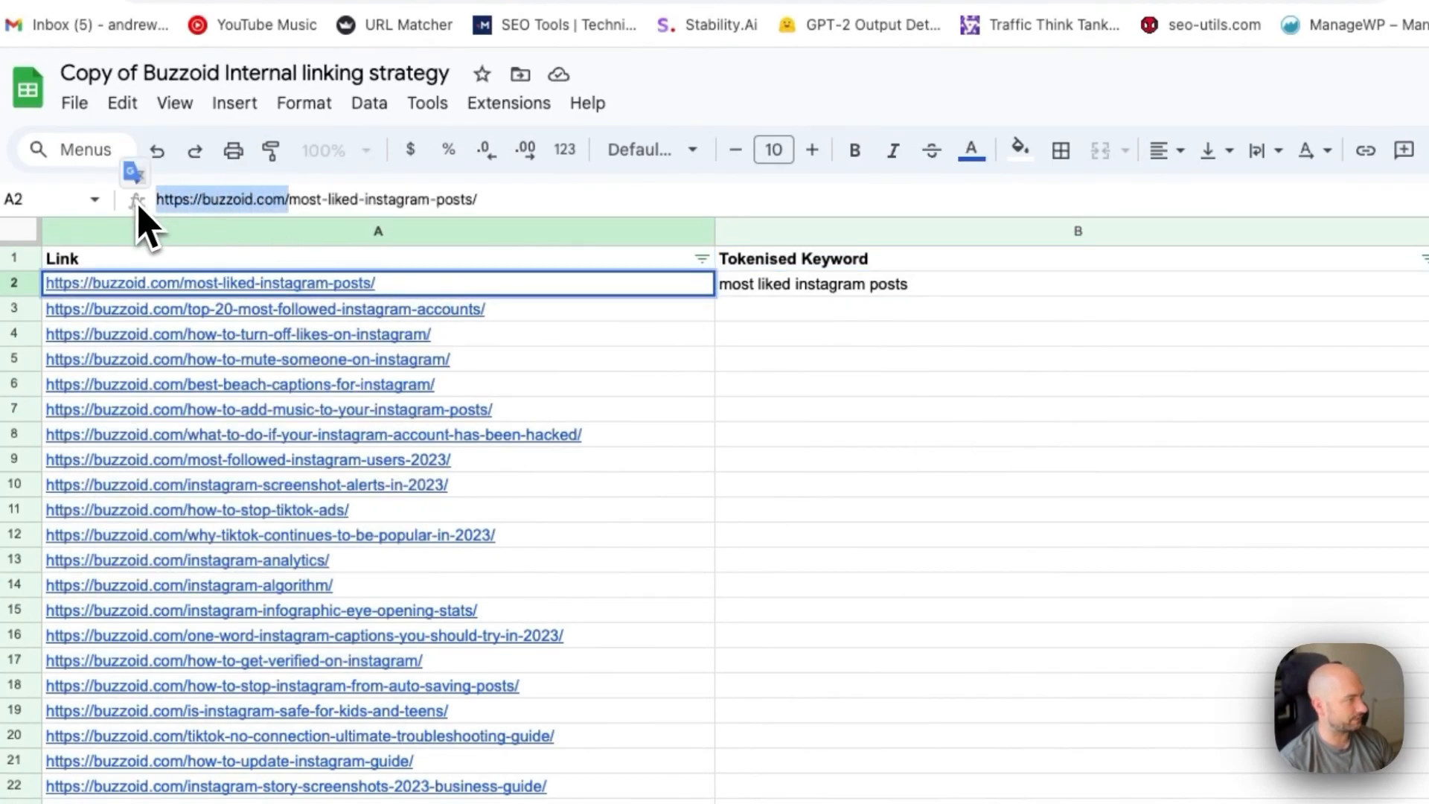
double_click(322, 199)
click(503, 199)
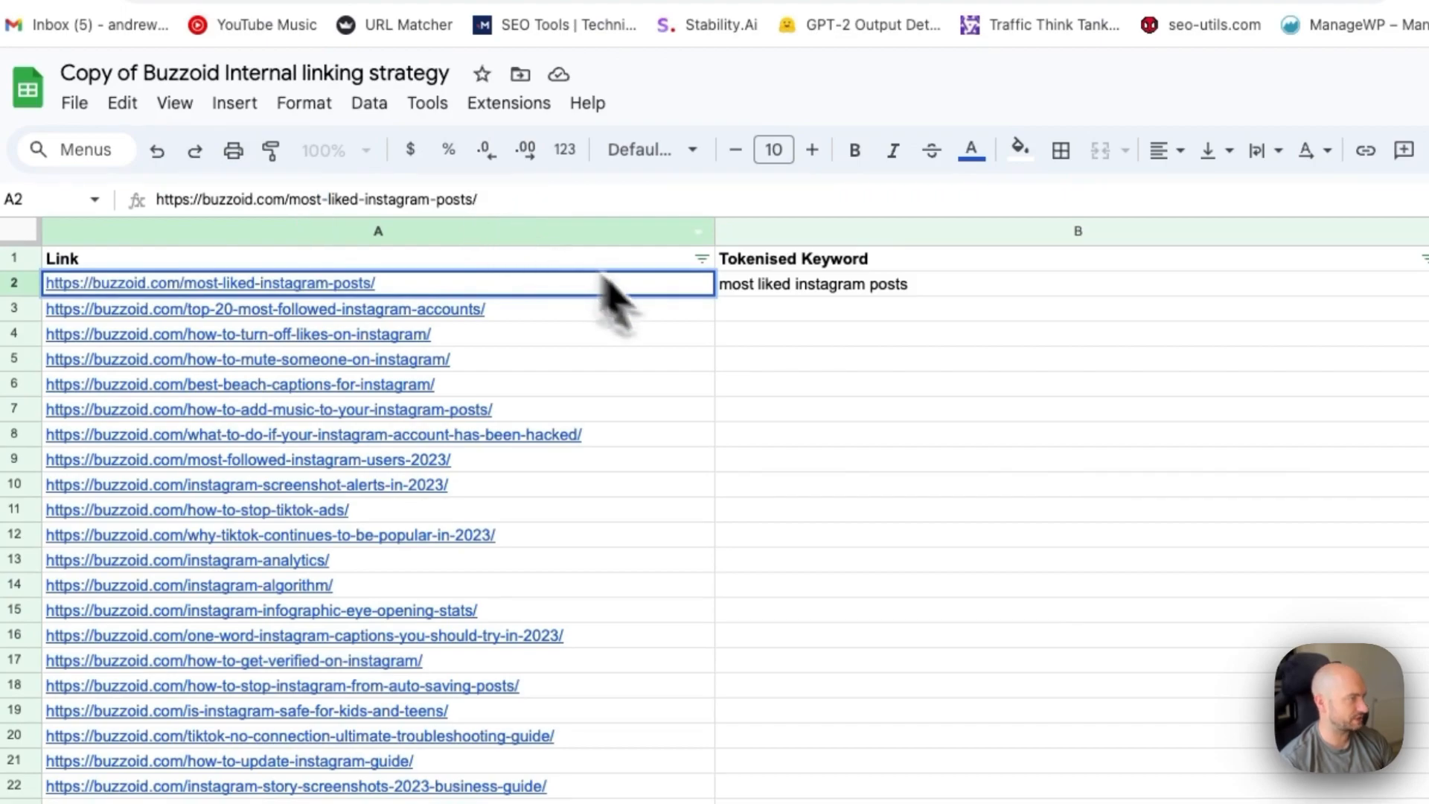
click(694, 361)
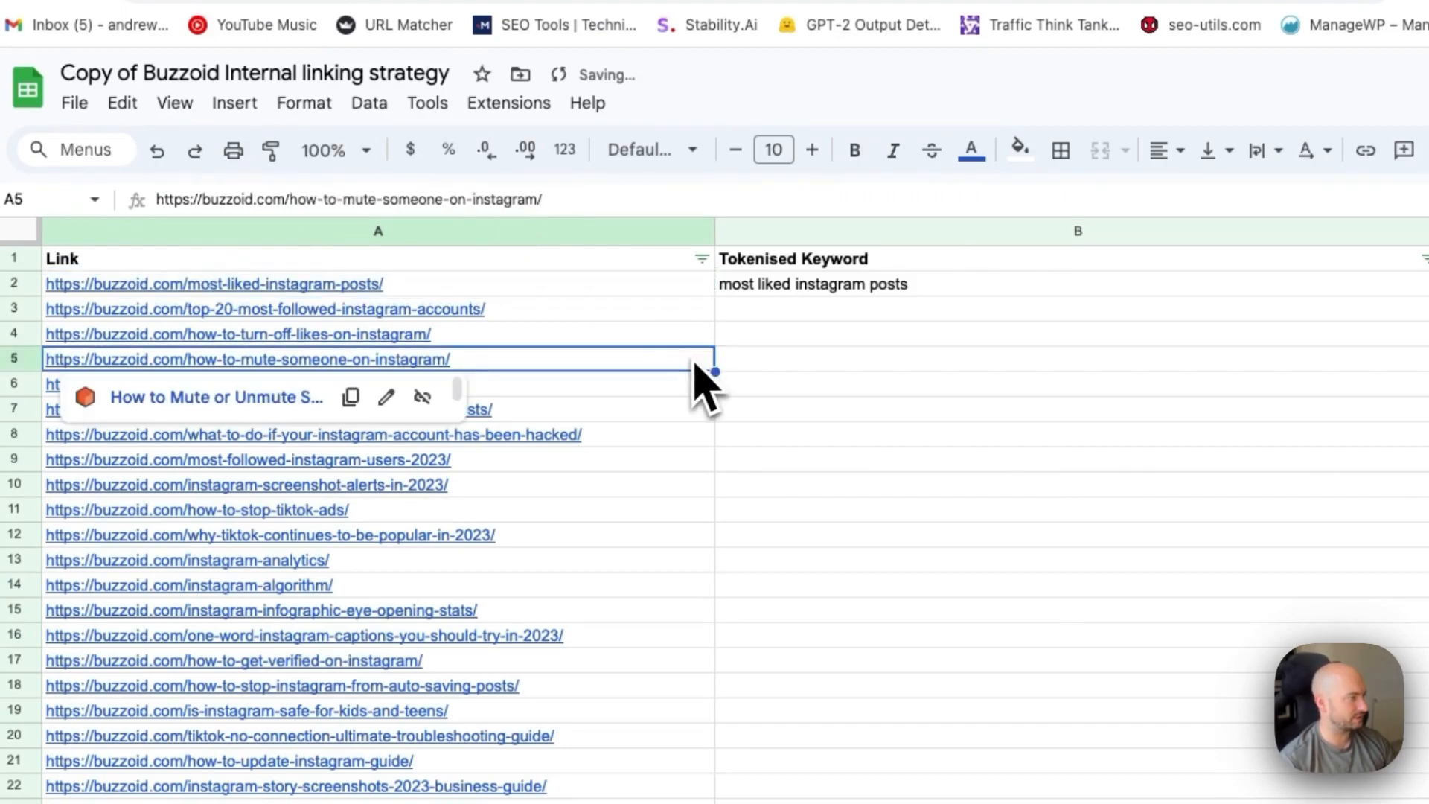
click(821, 292)
drag(174, 200, 302, 200)
drag(683, 199, 510, 199)
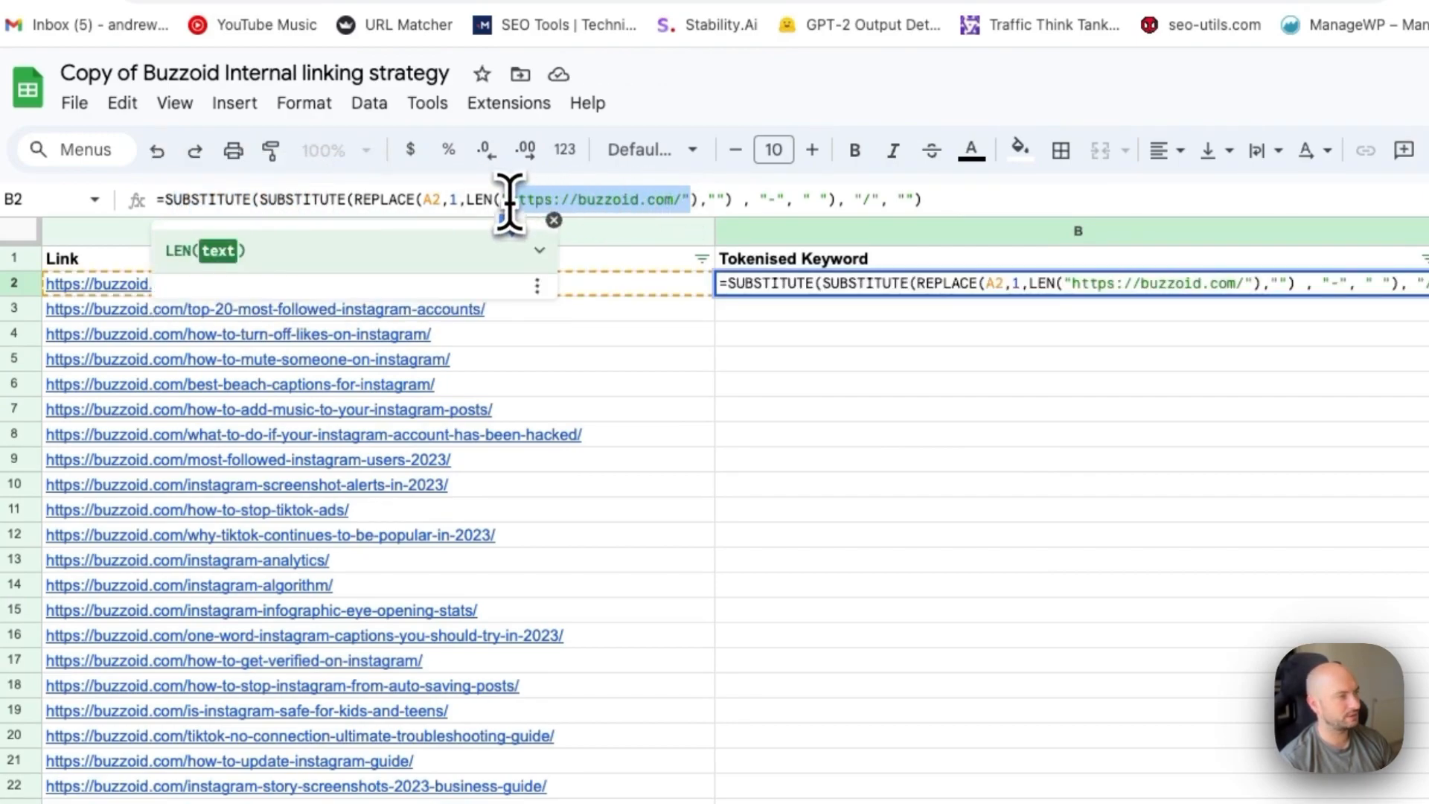
click(815, 339)
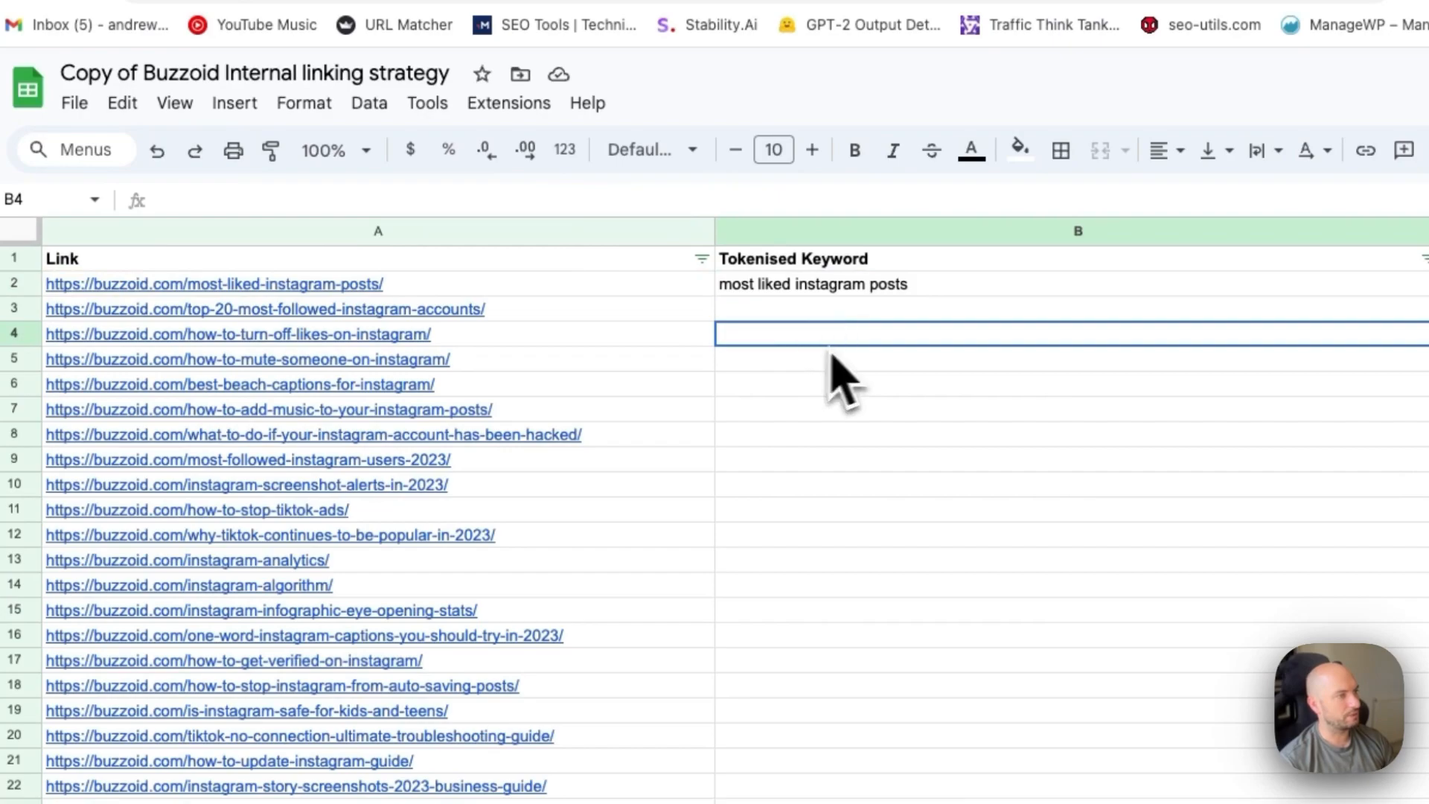
Fill the B2 formula down the Tokenised Keyword column for every link and check the filled rows.
click(1037, 293)
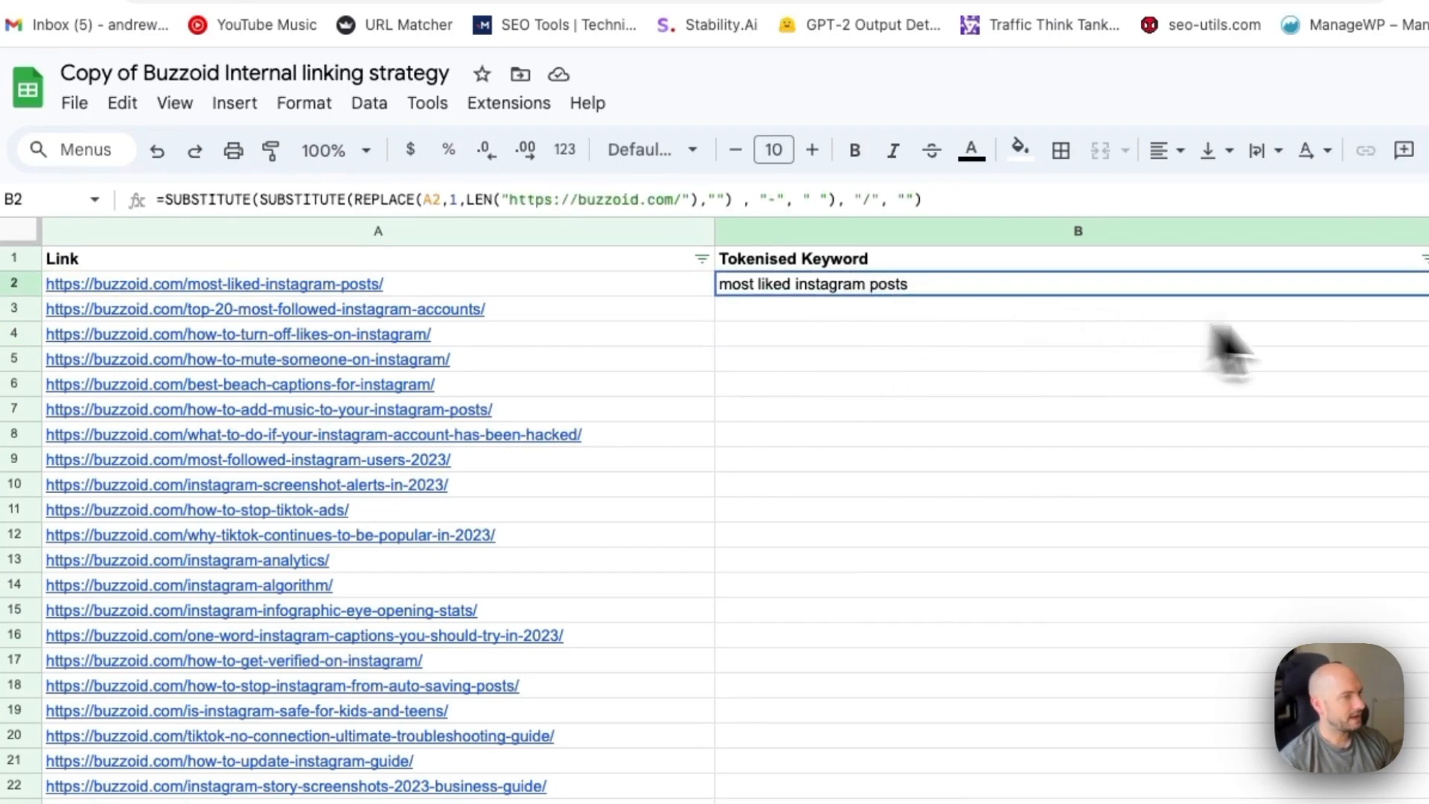
double_click(1424, 297)
scroll(1085, 633, down, 10)
scroll(1079, 688, up, 10)
scroll(1042, 681, down, 15)
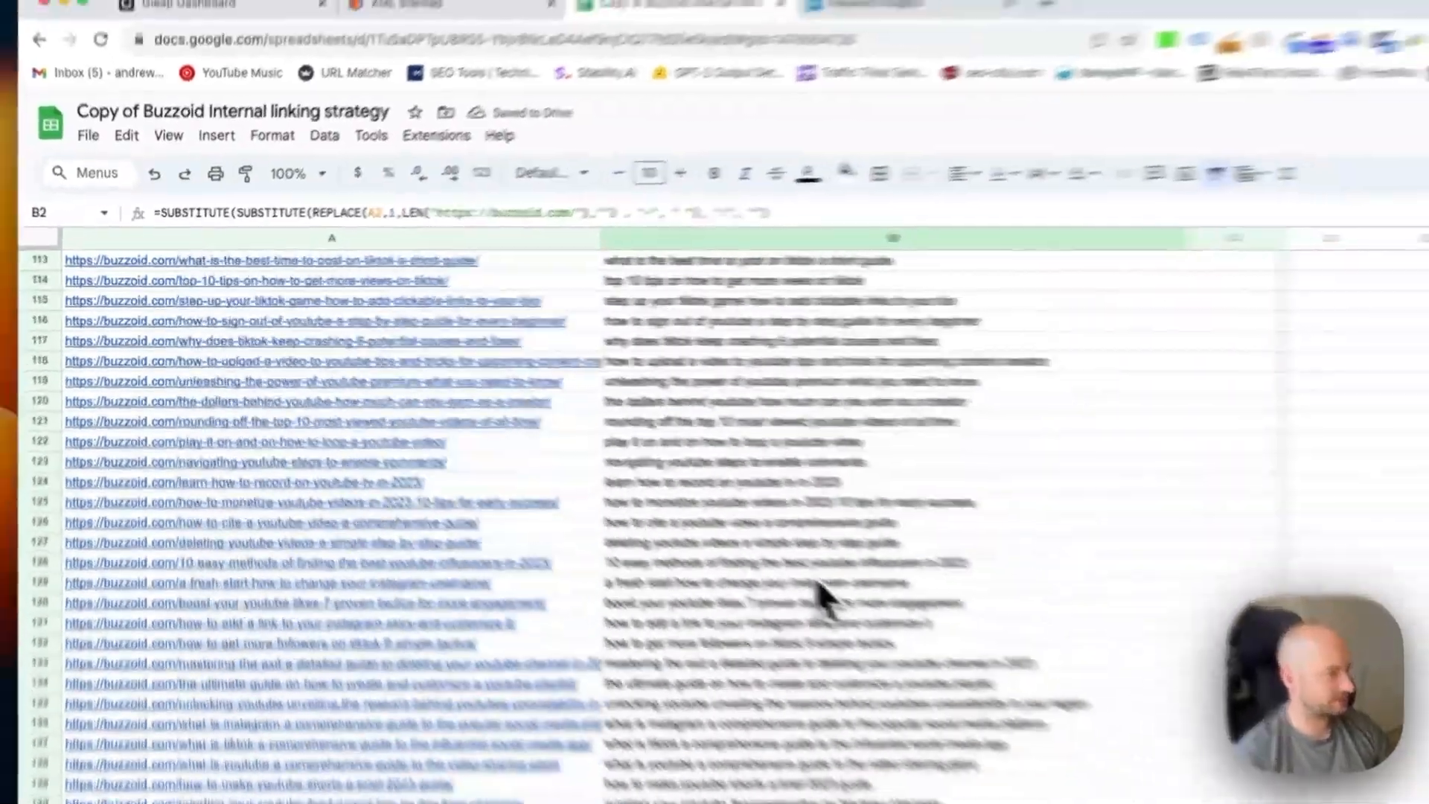
scroll(971, 651, up, 20)
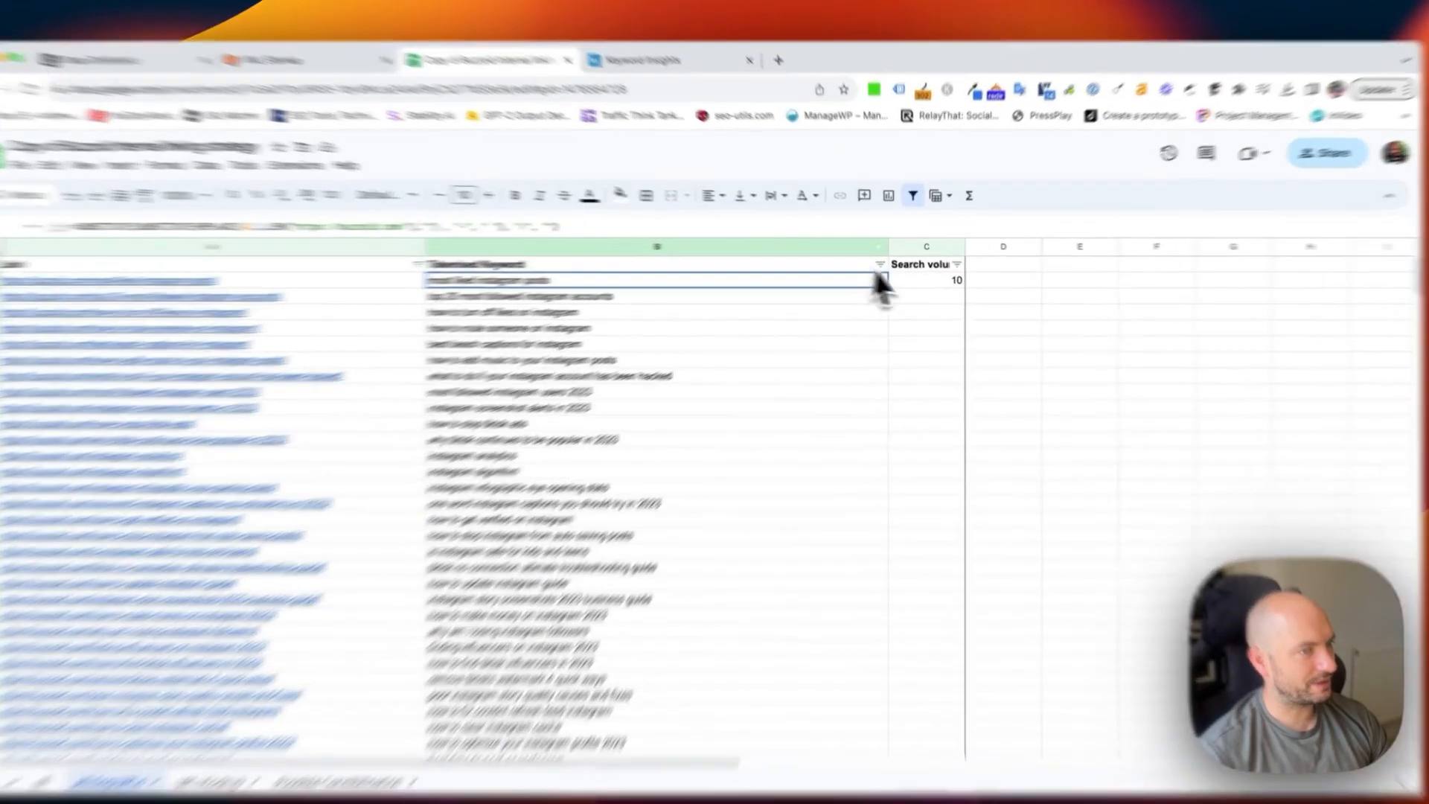
Examine the Search volume cell C2 alongside the tokenised keywords in B2:B12.
click(930, 281)
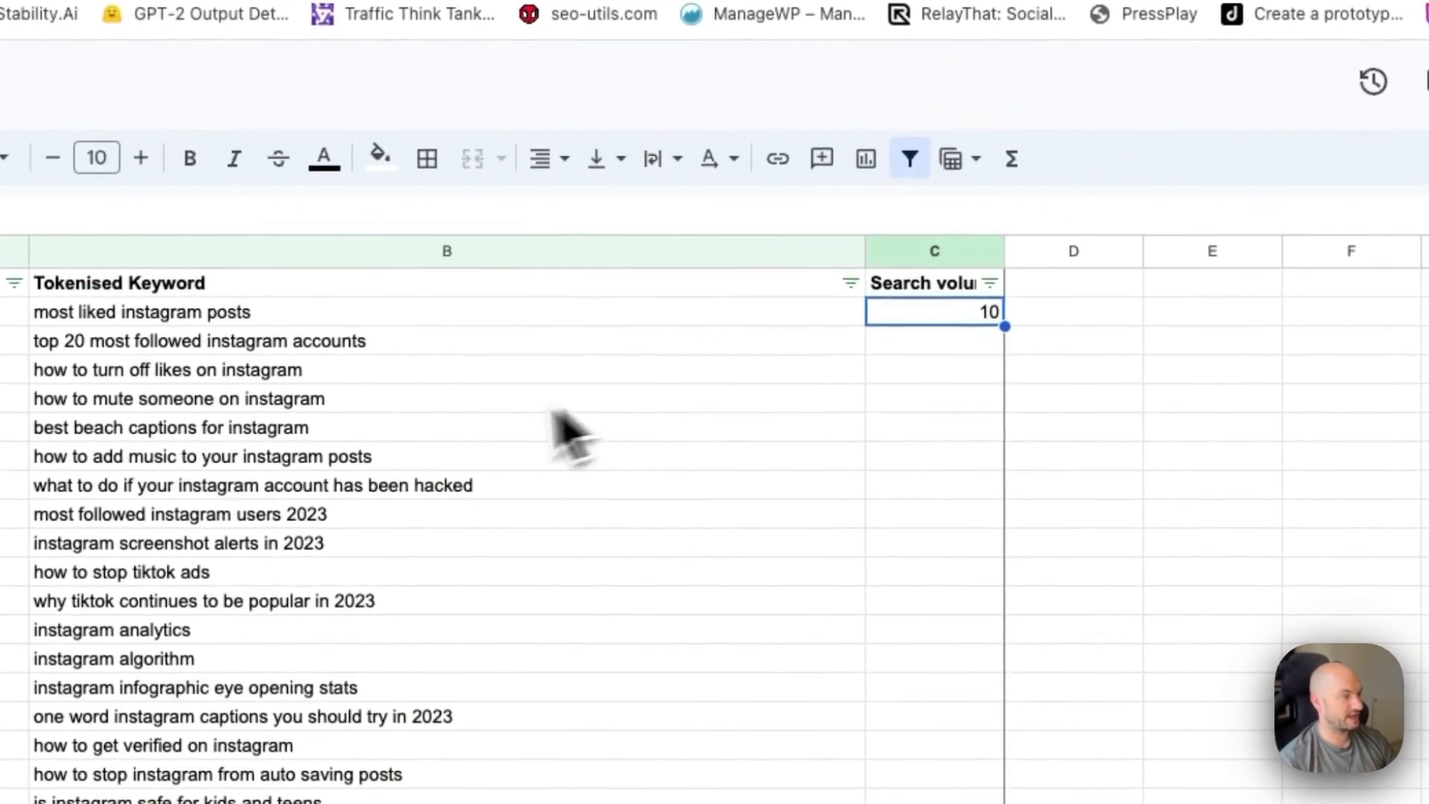
click(493, 420)
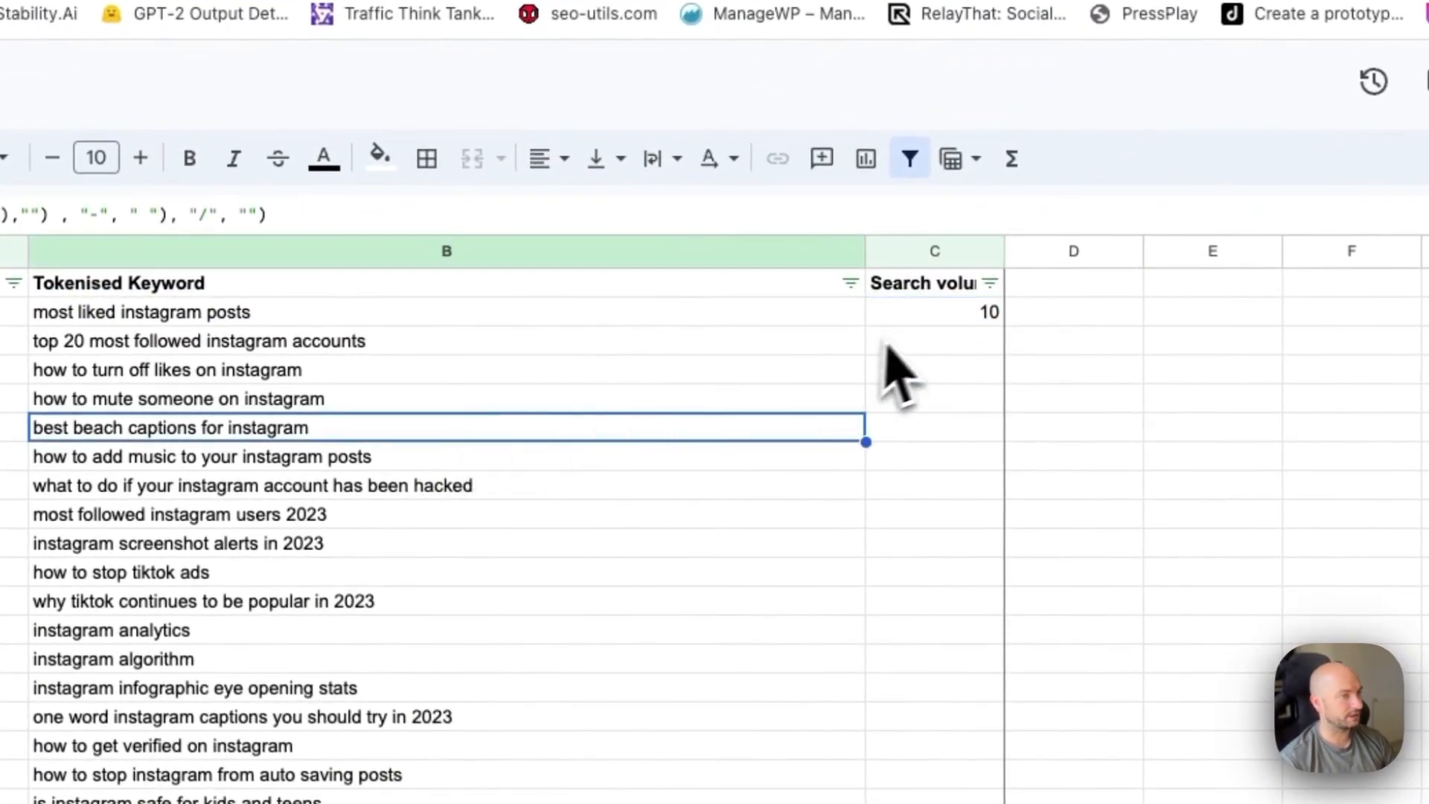
click(923, 320)
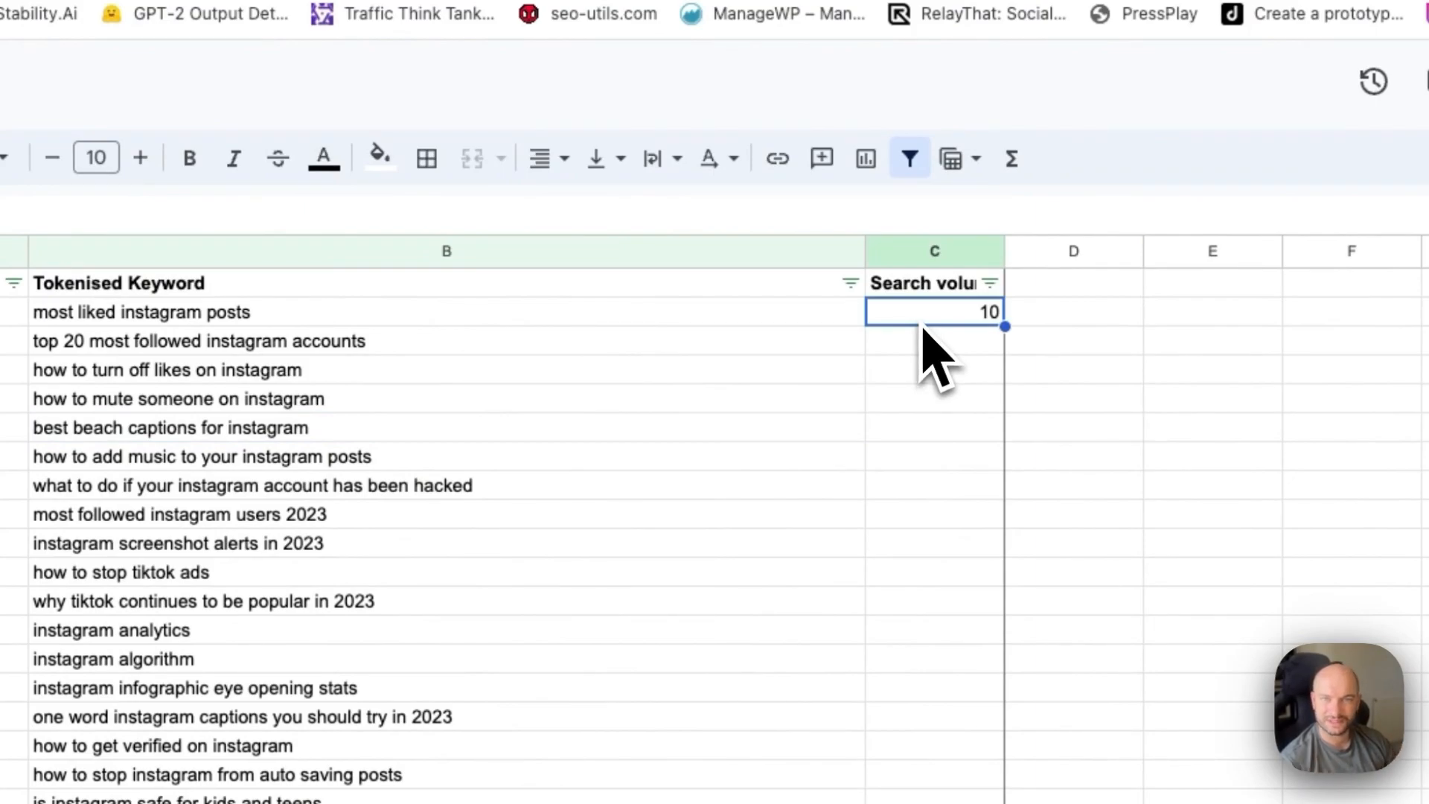
drag(506, 313, 476, 607)
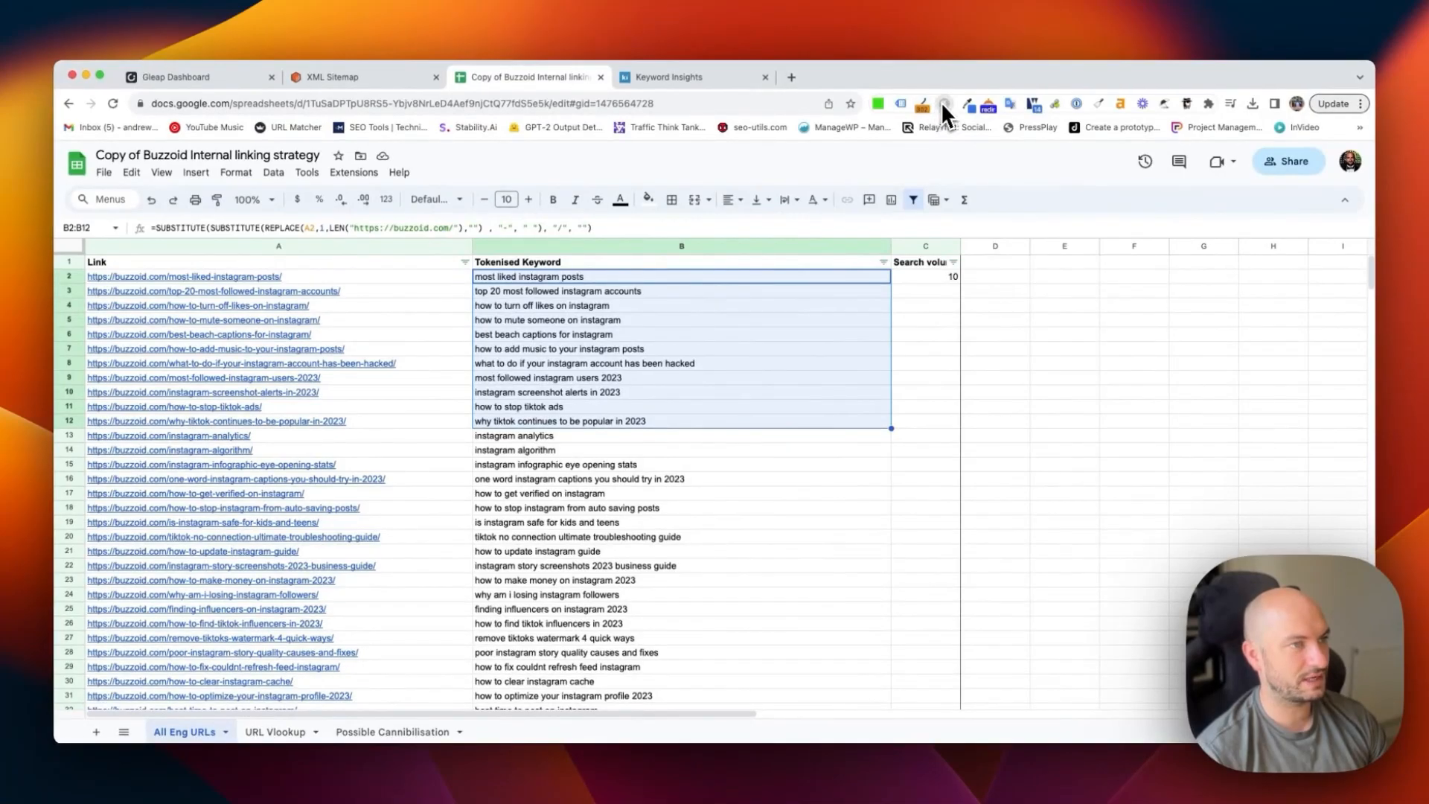
click(942, 105)
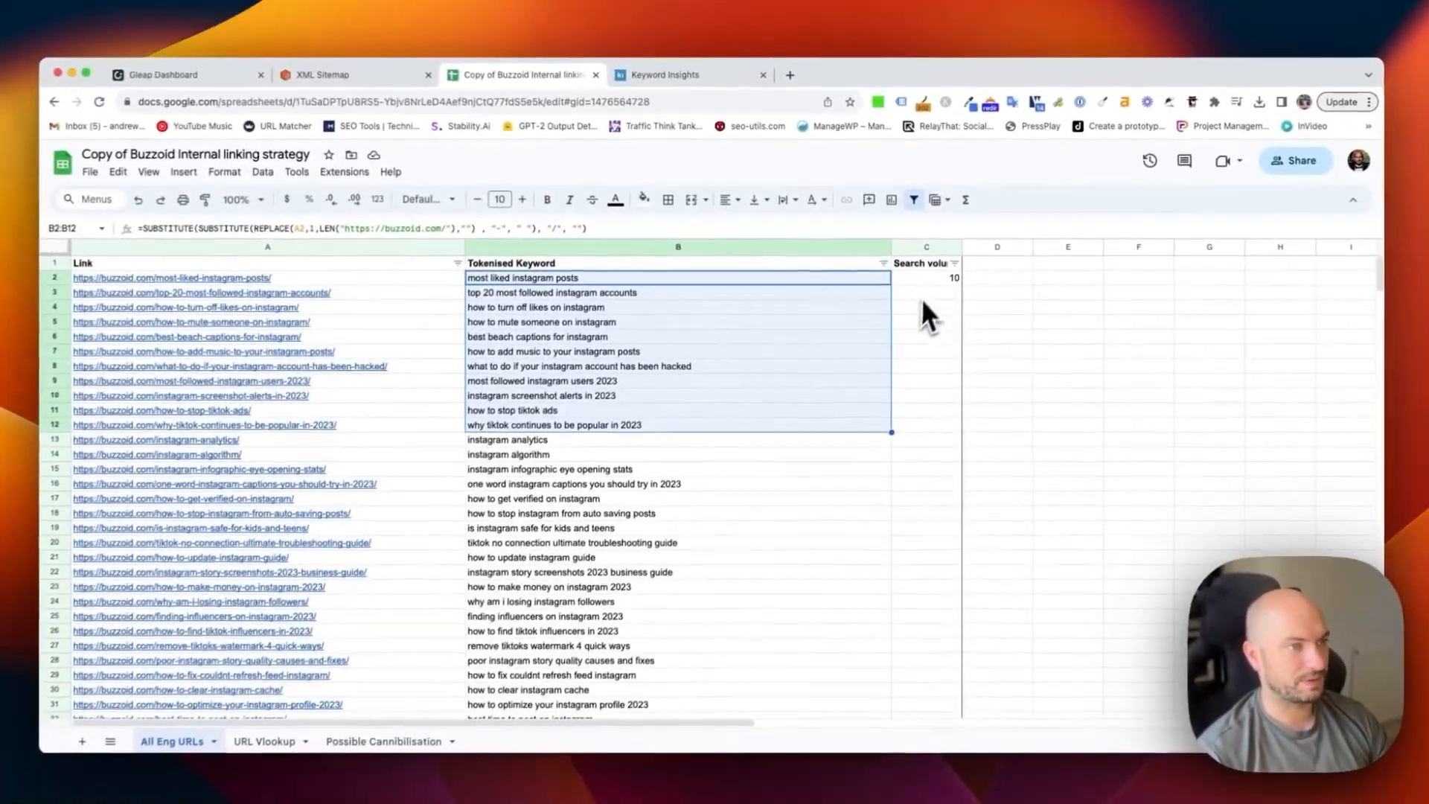
Fill the search volume of 10 from C2 down the Search volume column for every keyword.
click(978, 360)
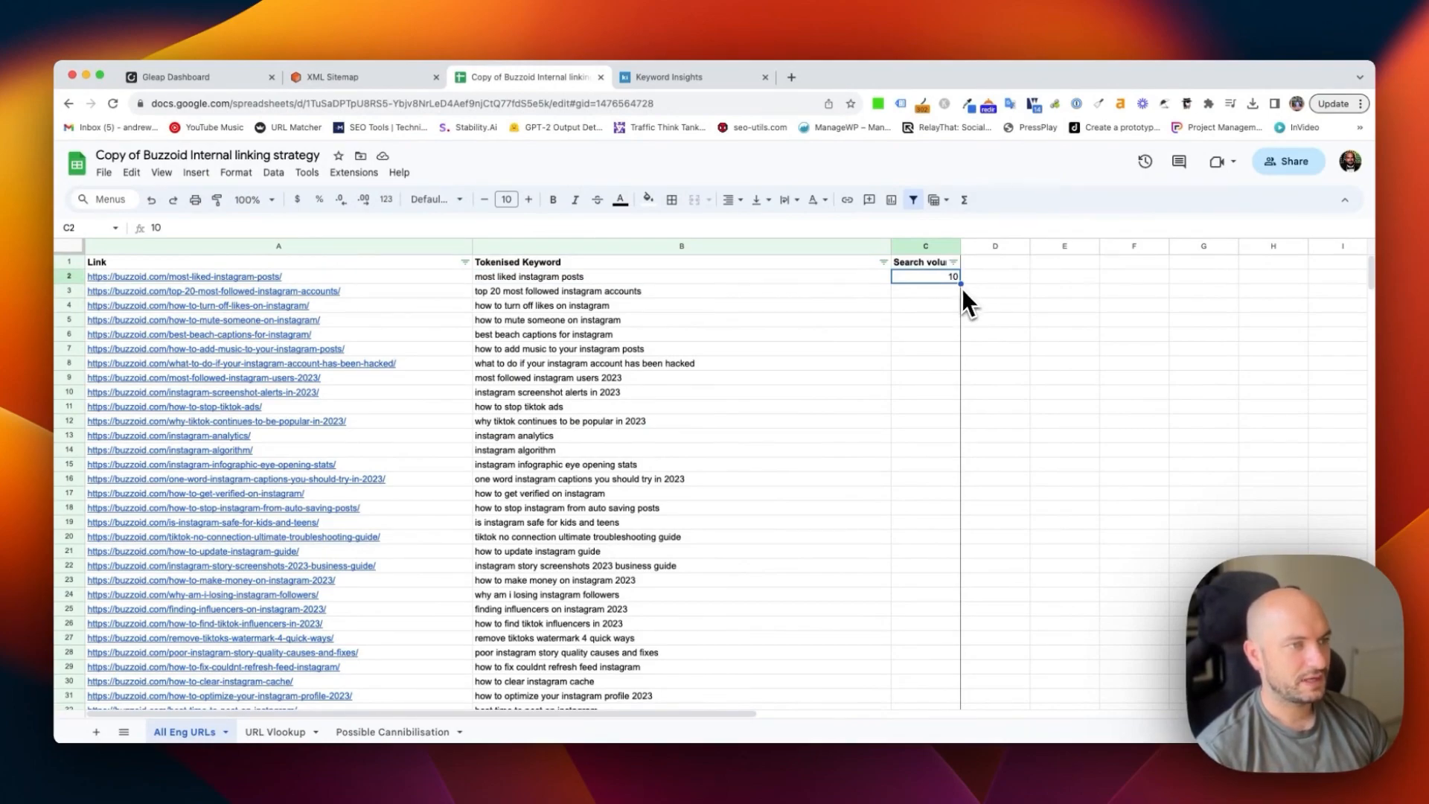
double_click(961, 284)
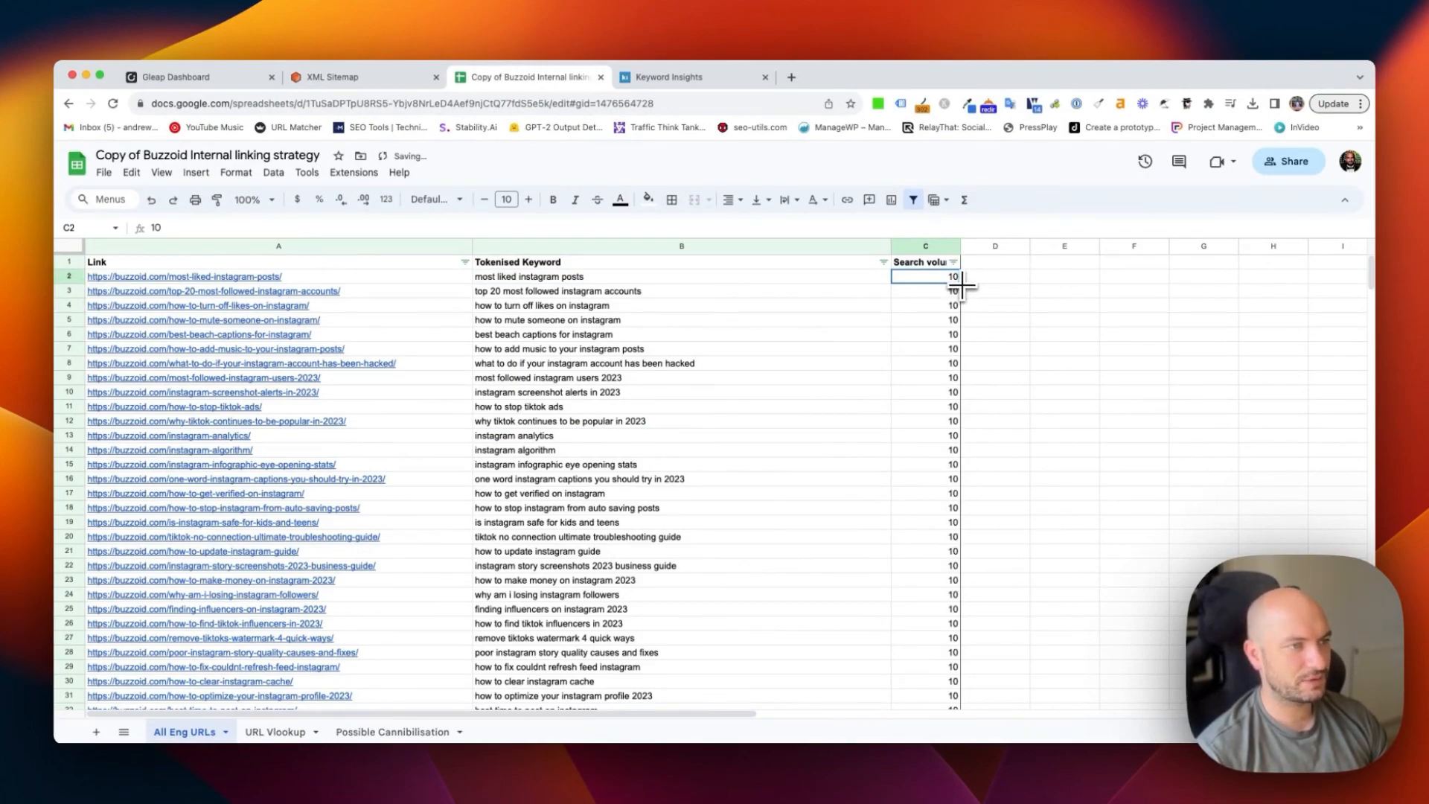
click(923, 247)
Switch to Keyword Insights and name the new keyword clustering project Buzzoid.
click(673, 80)
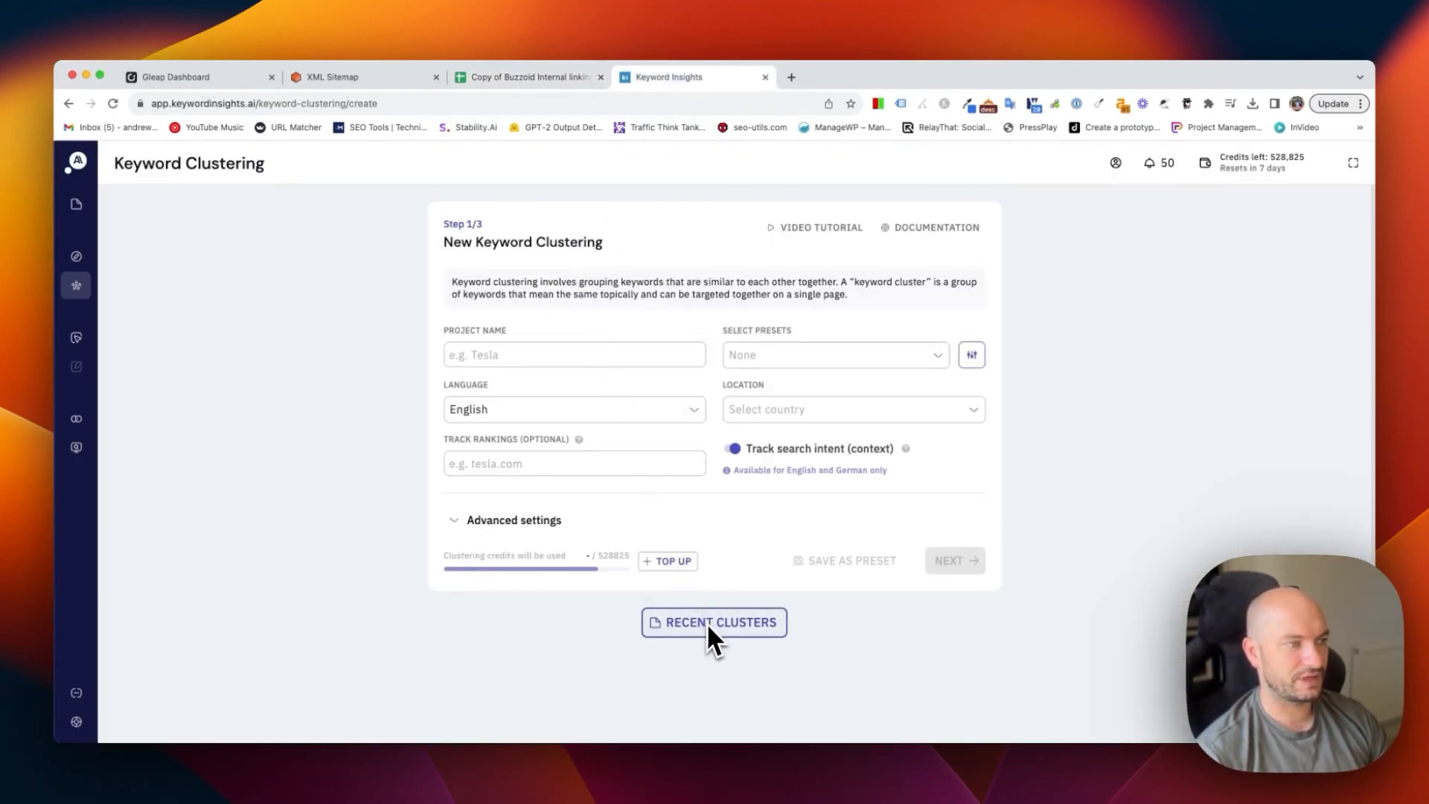
click(558, 357)
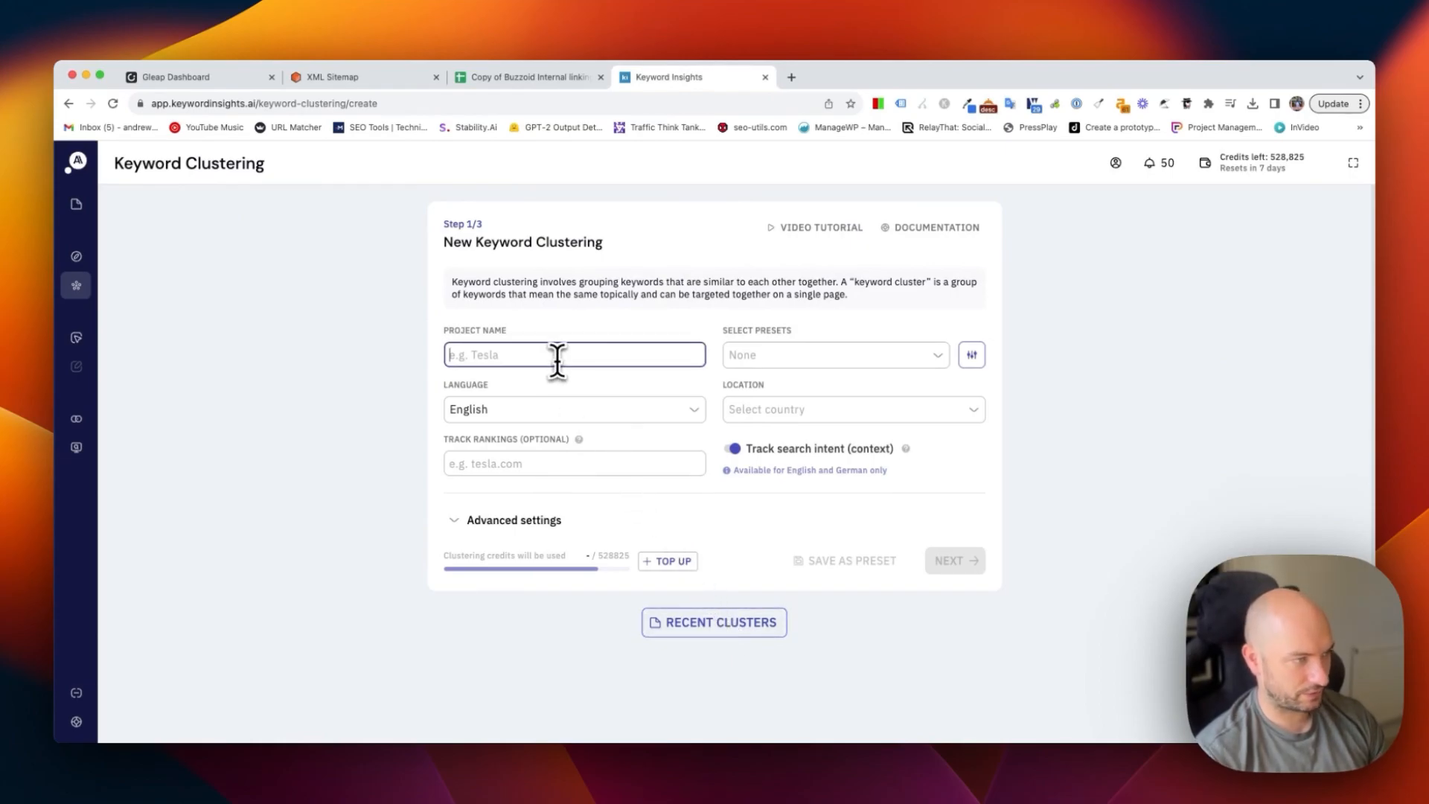
text(B)
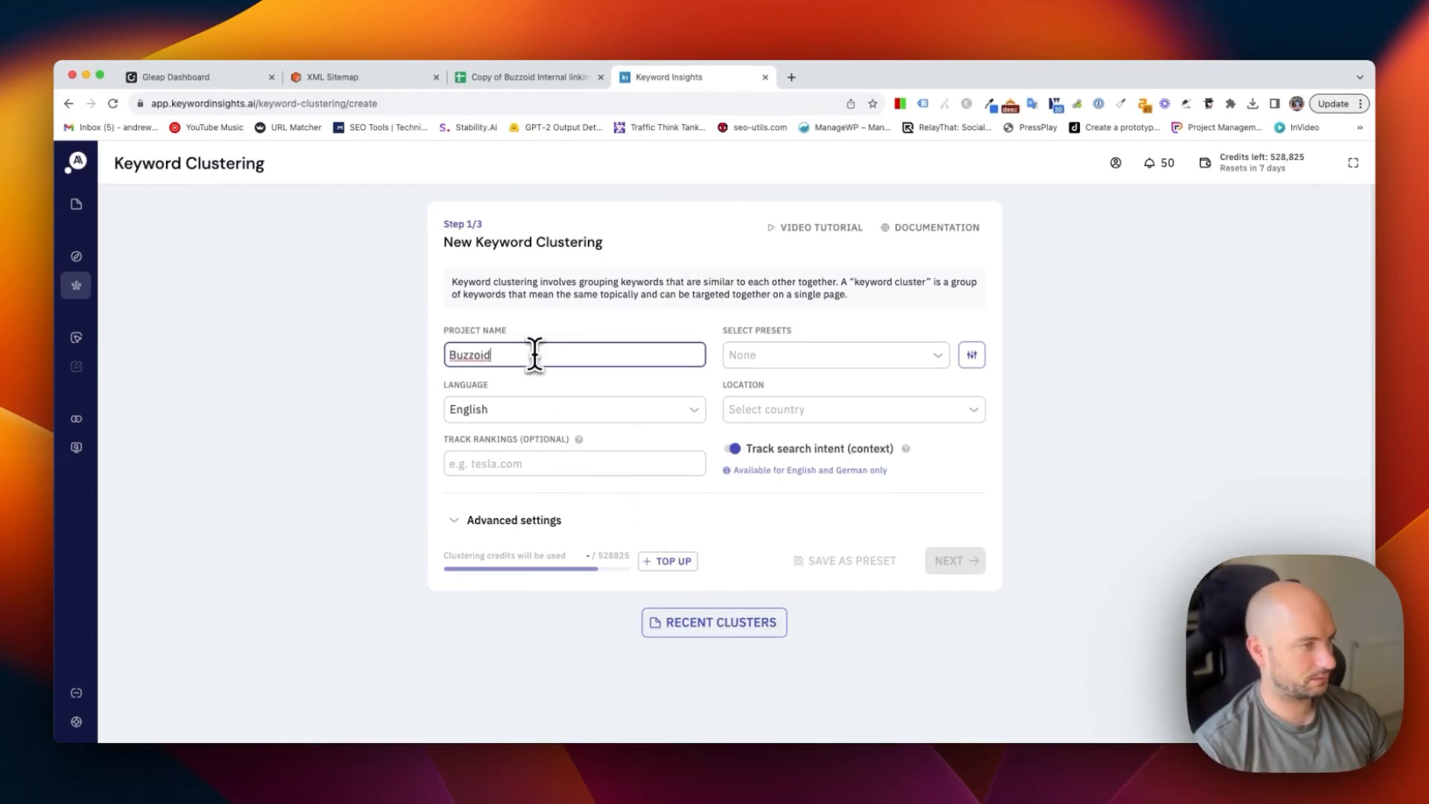
text(uzzoid)
drag(533, 356, 446, 356)
click(582, 465)
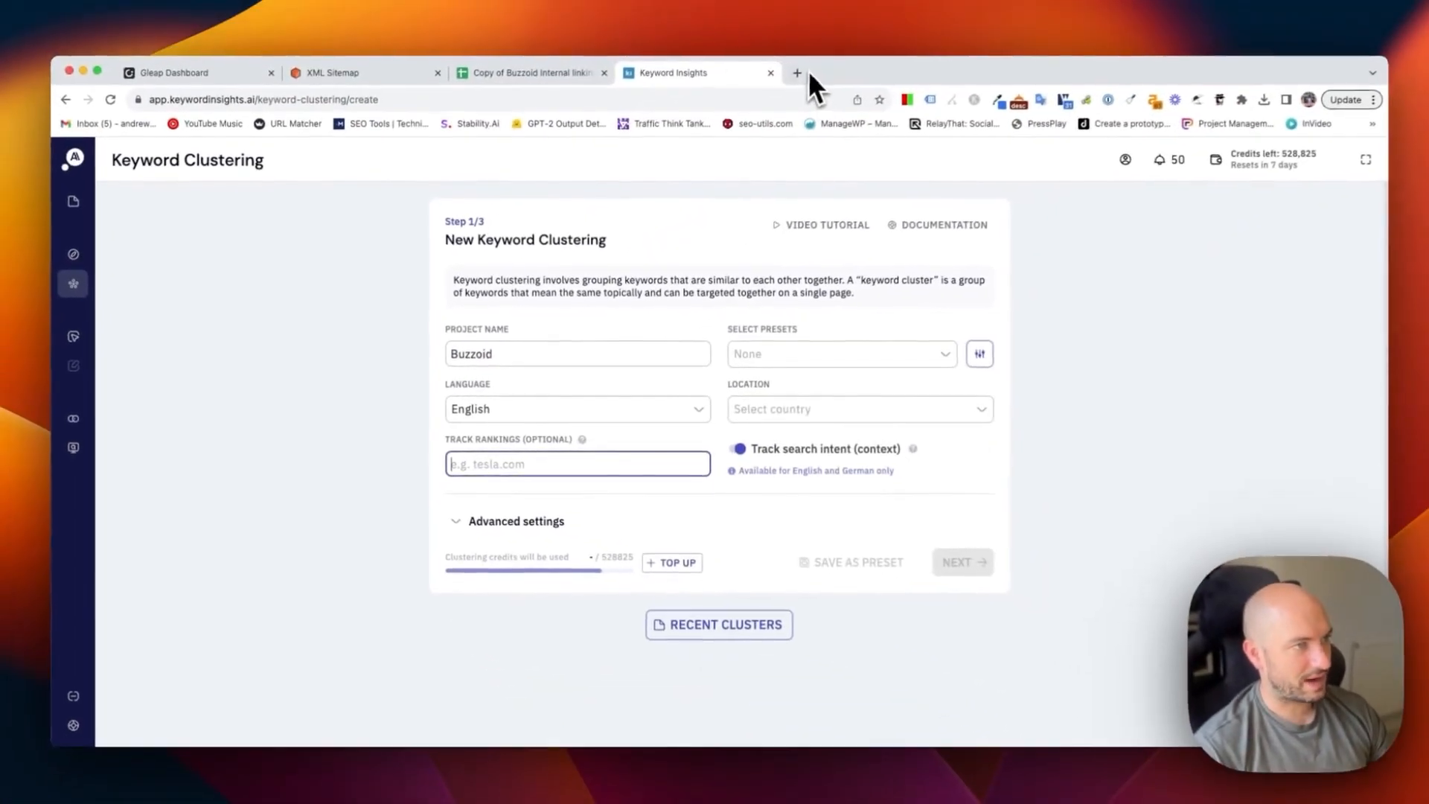
click(807, 72)
text(buzz)
key(Return)
click(687, 104)
key(super+c)
click(677, 78)
click(569, 463)
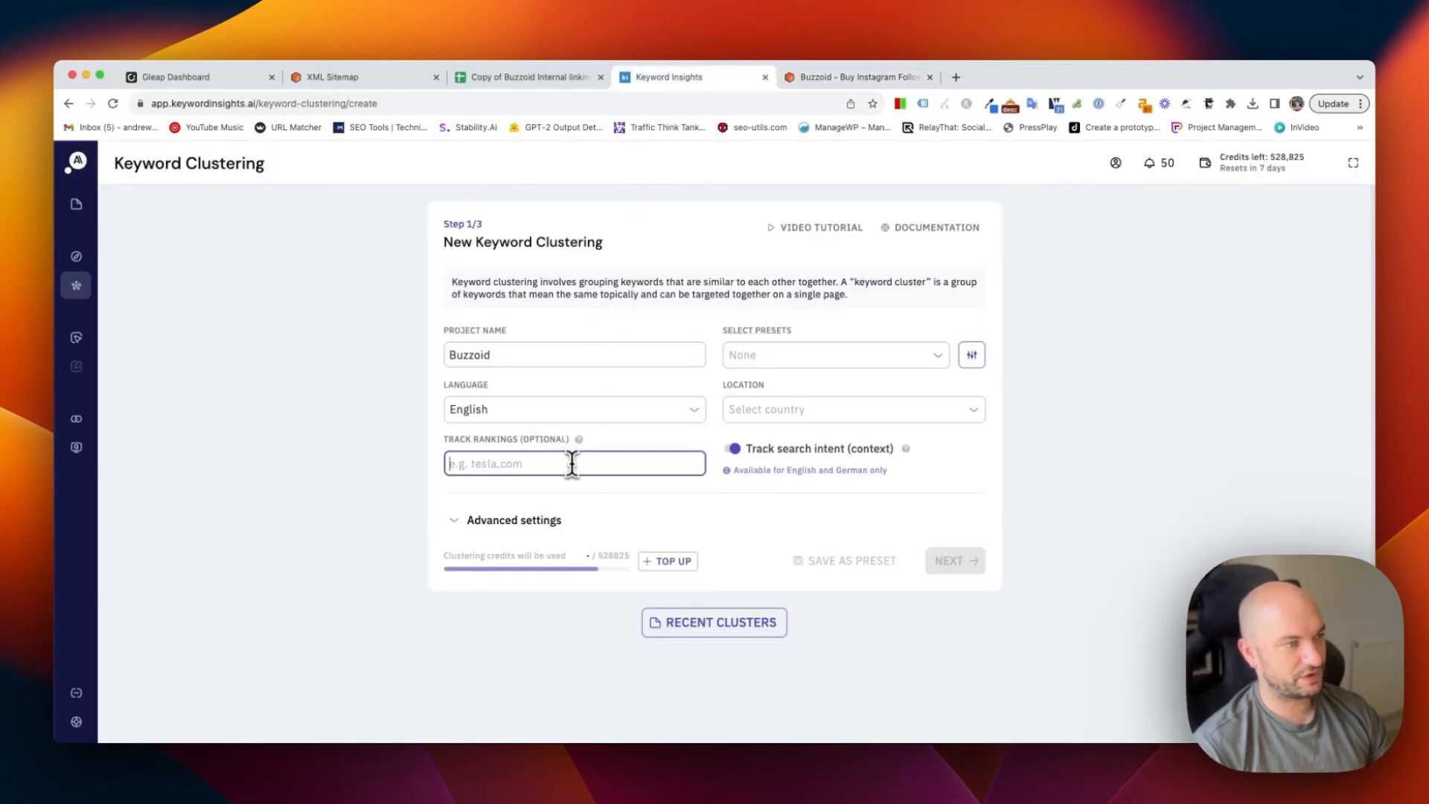
key(super+v)
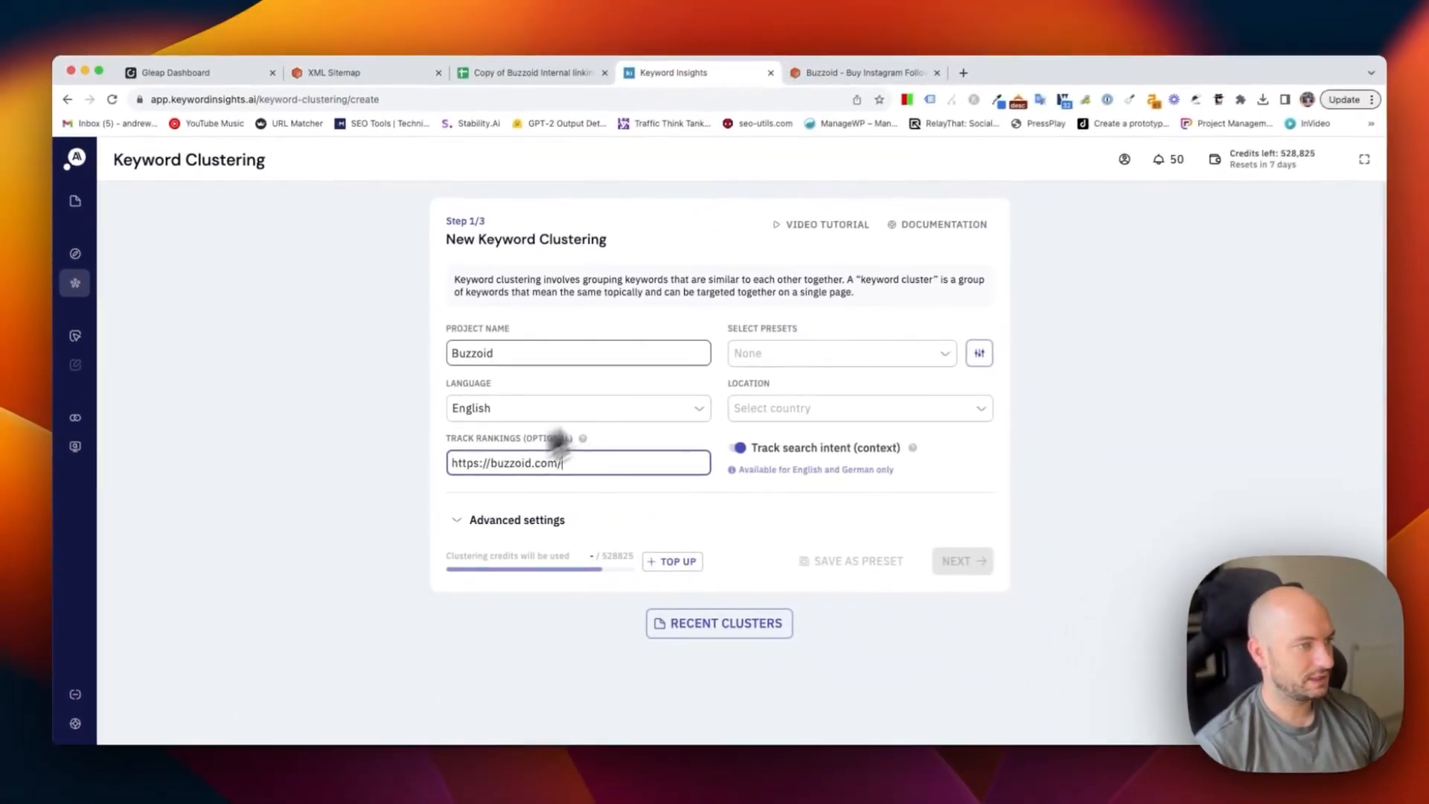
Set the project location to United States and proceed to the keyword upload stage.
click(829, 411)
text(uni)
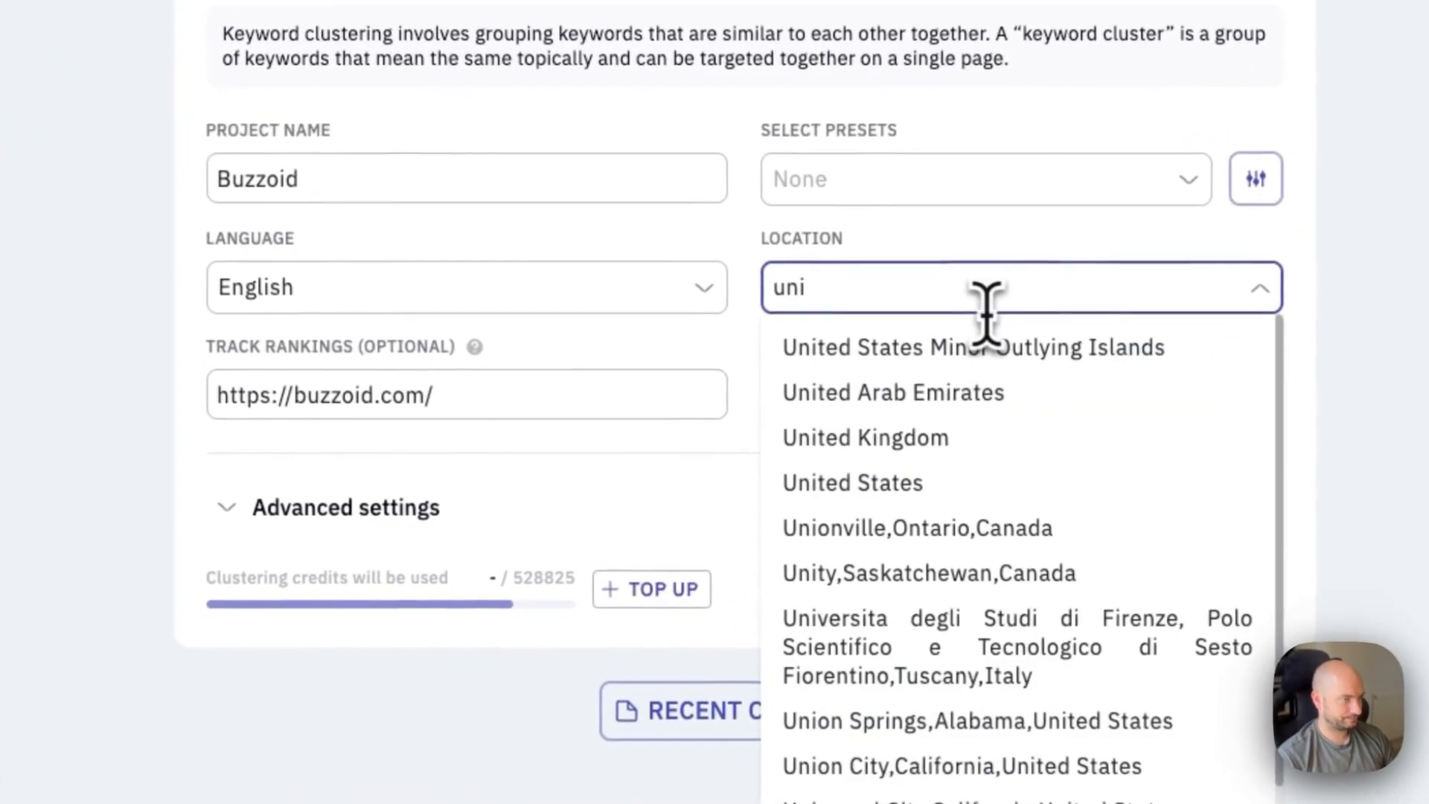
click(938, 480)
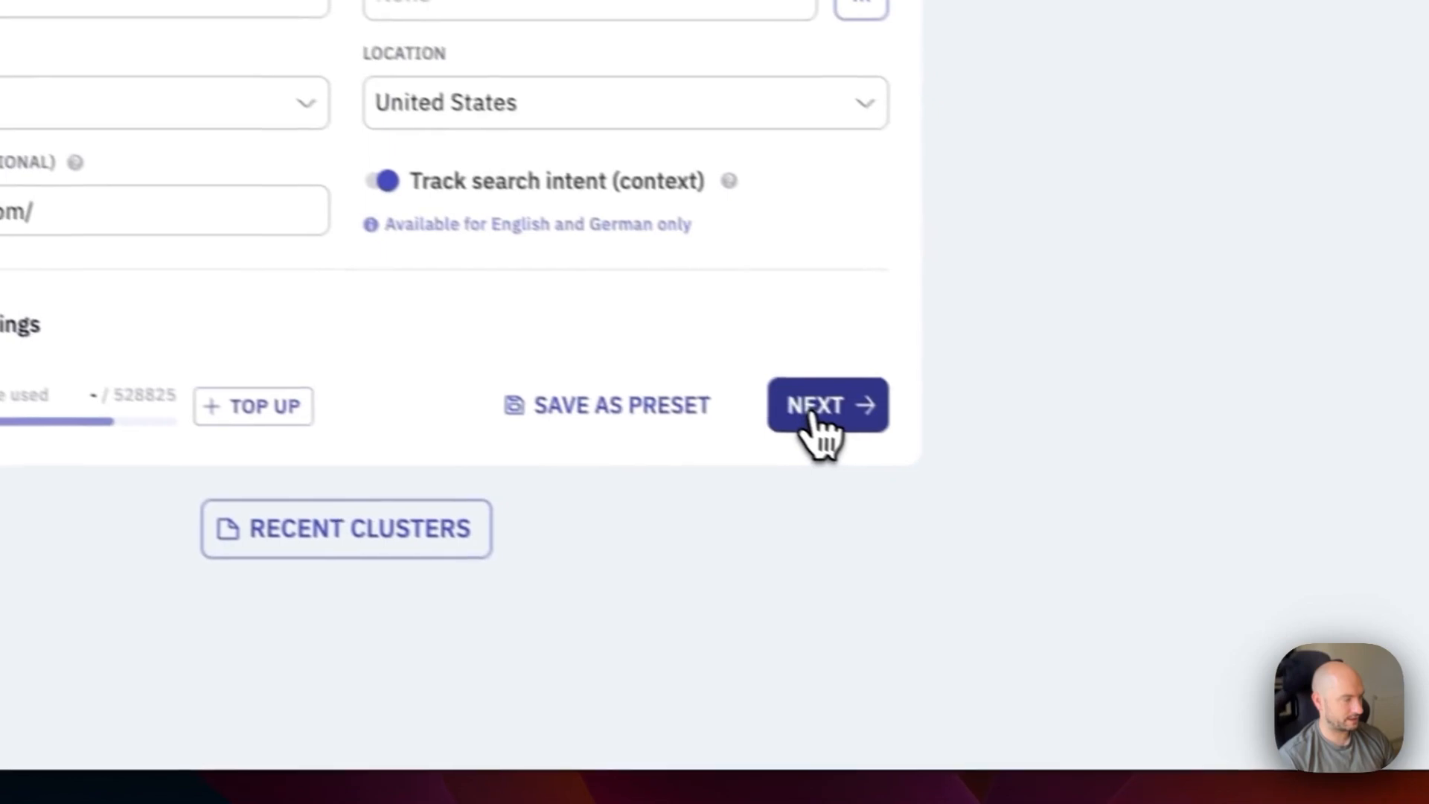
click(1213, 592)
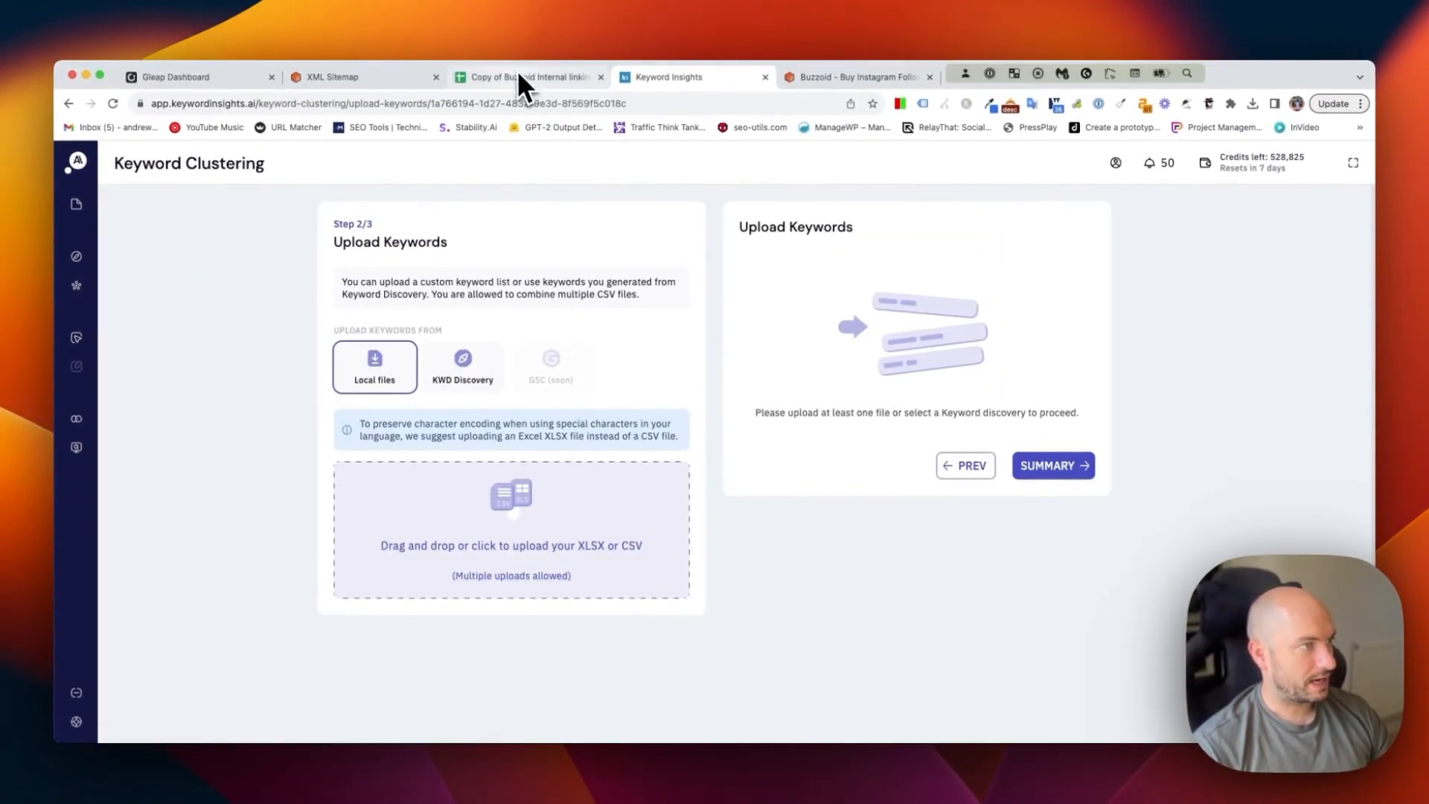
Switch to the Buzzoid internal linking spreadsheet and download the All Eng URLs sheet as a CSV file.
click(516, 75)
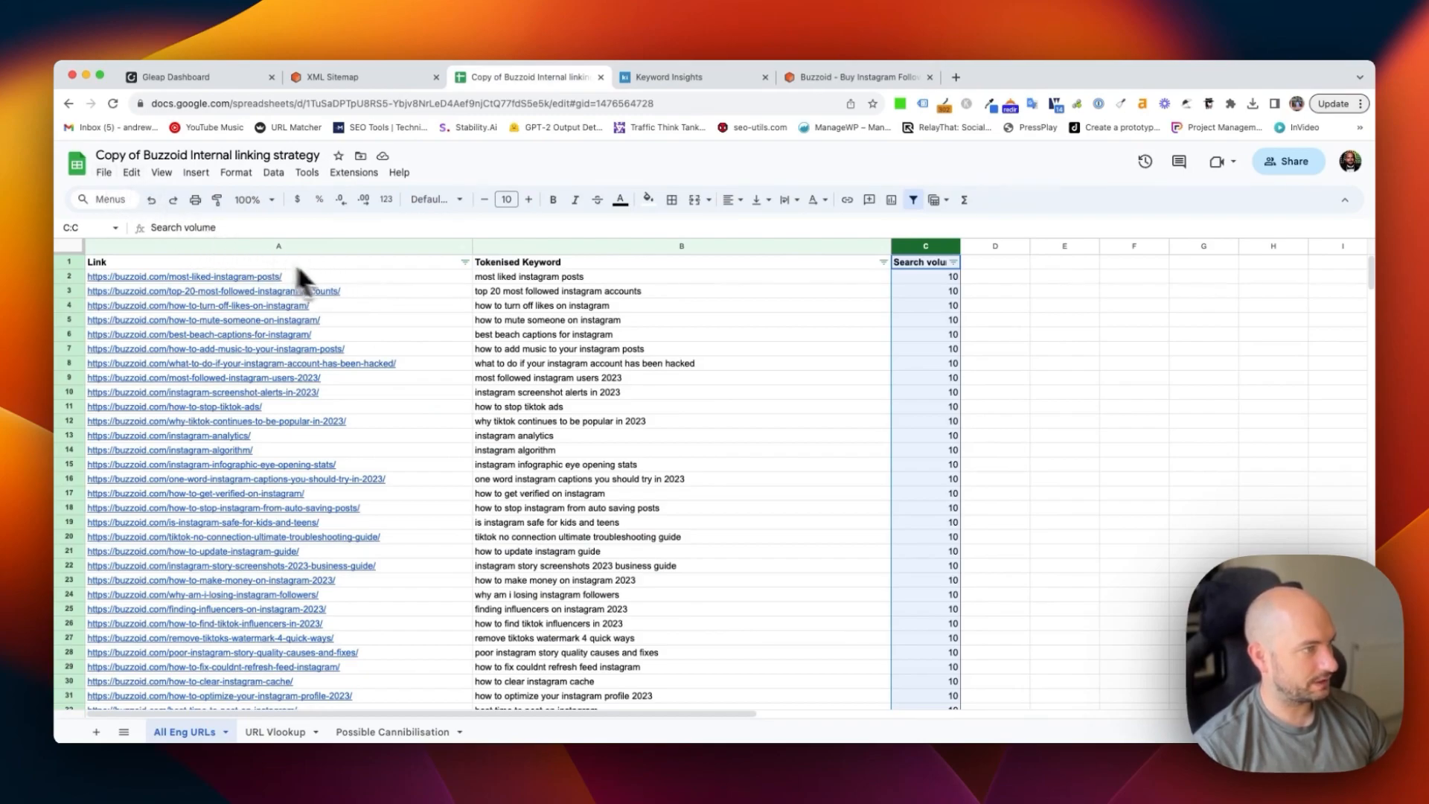
click(103, 172)
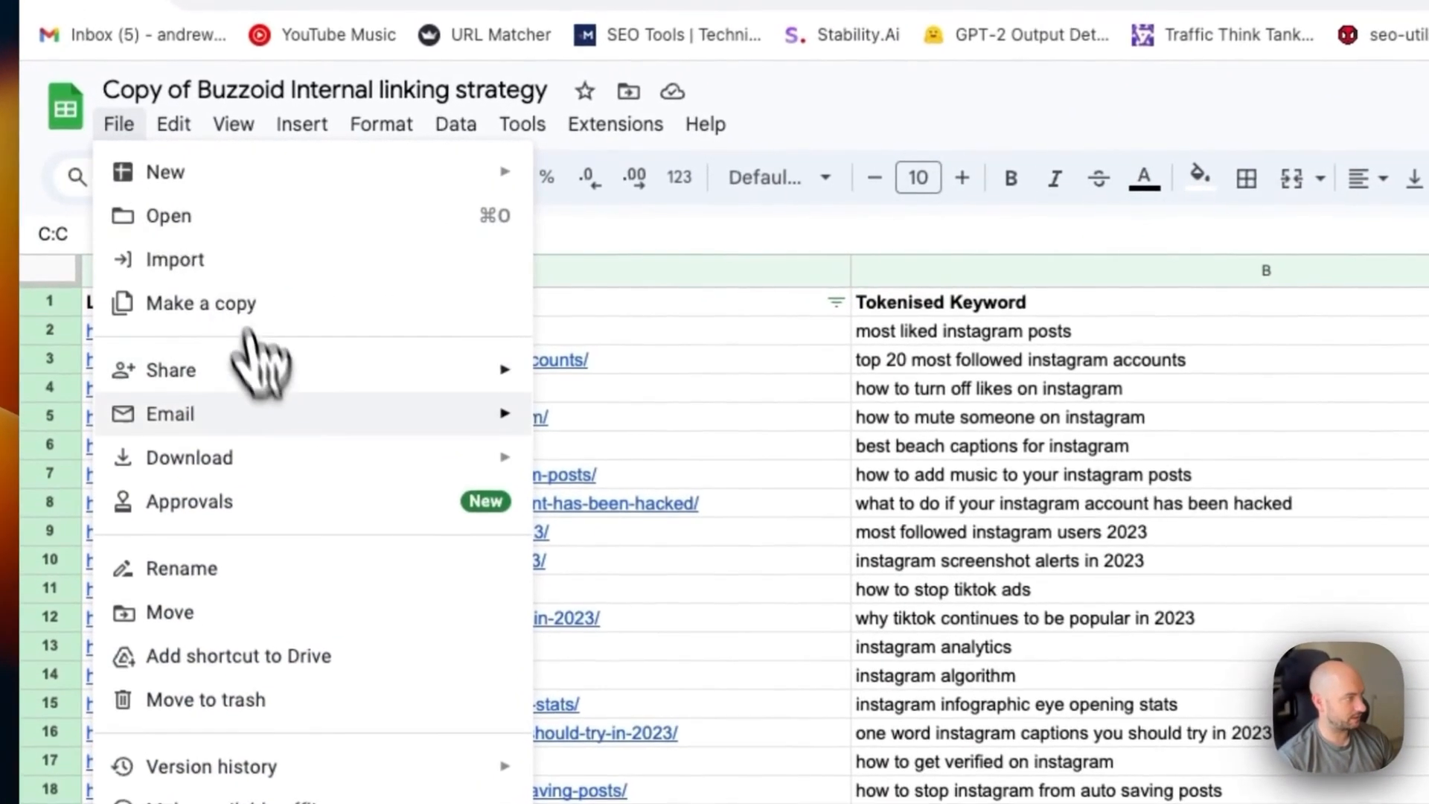
mouse_move(275, 458)
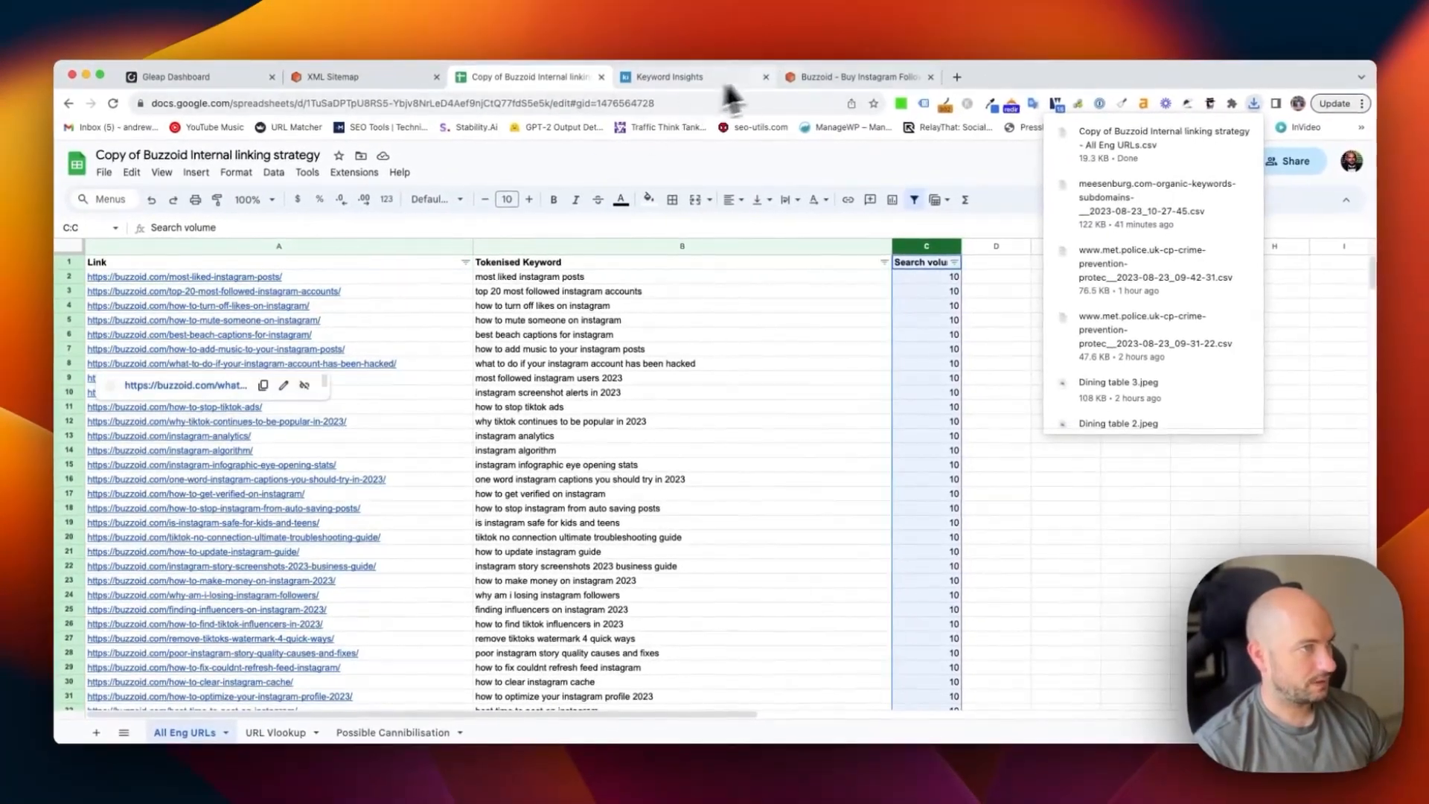
Return to Keyword Insights and upload the downloaded All Eng URLs CSV from the Downloads folder.
click(726, 85)
click(506, 512)
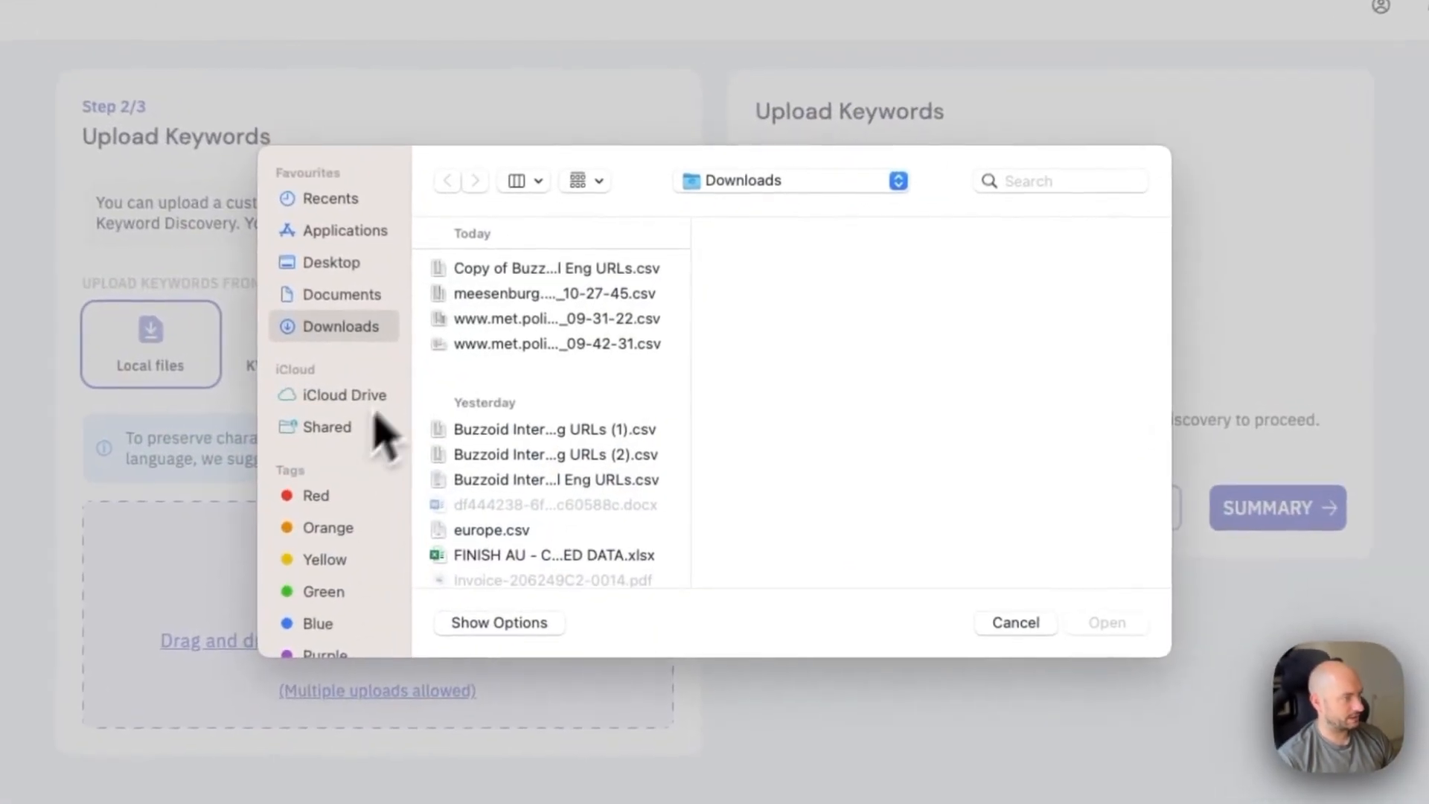
double_click(521, 270)
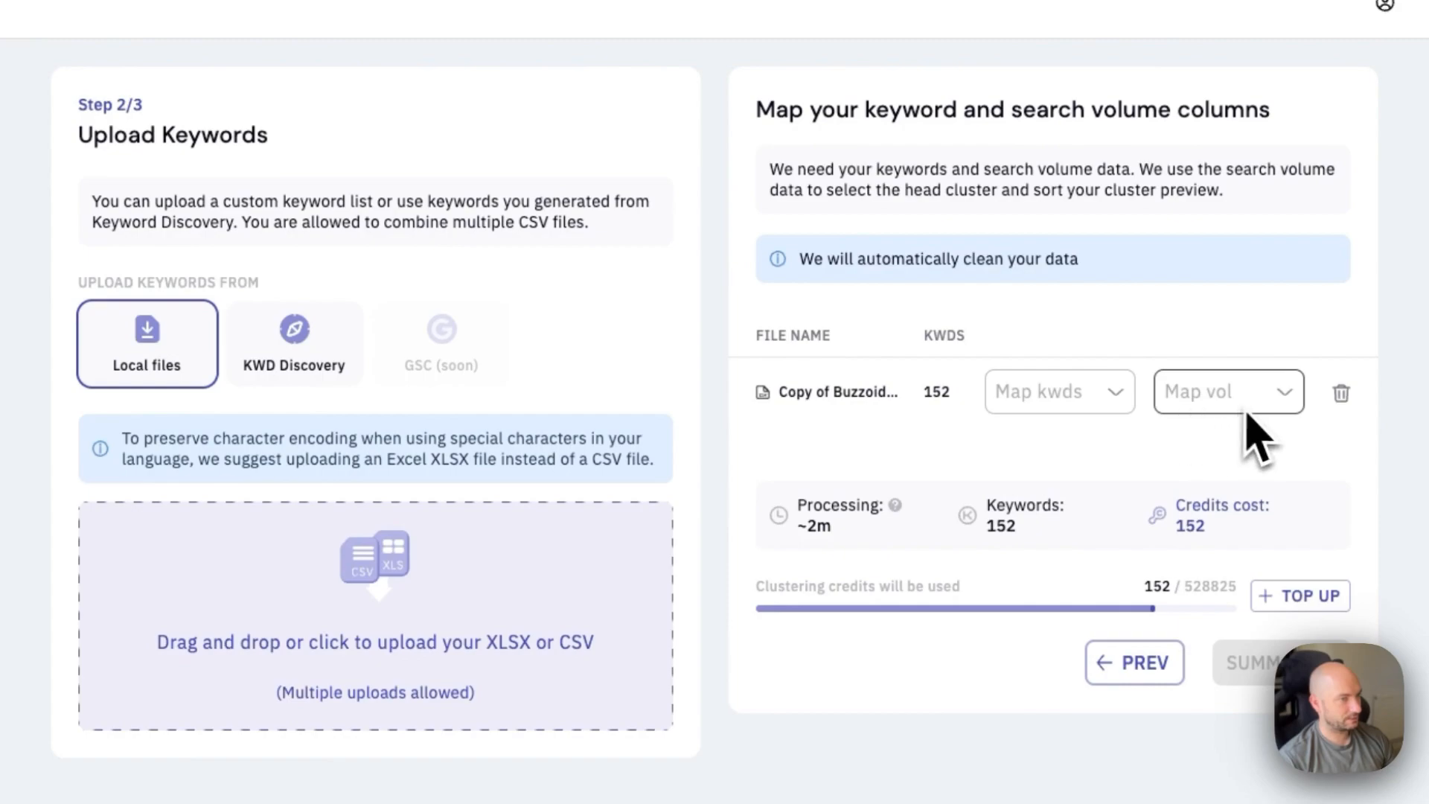
Map the uploaded file's keywords to the Tokenised Keyword column and its volumes to the Search volume column.
click(1127, 394)
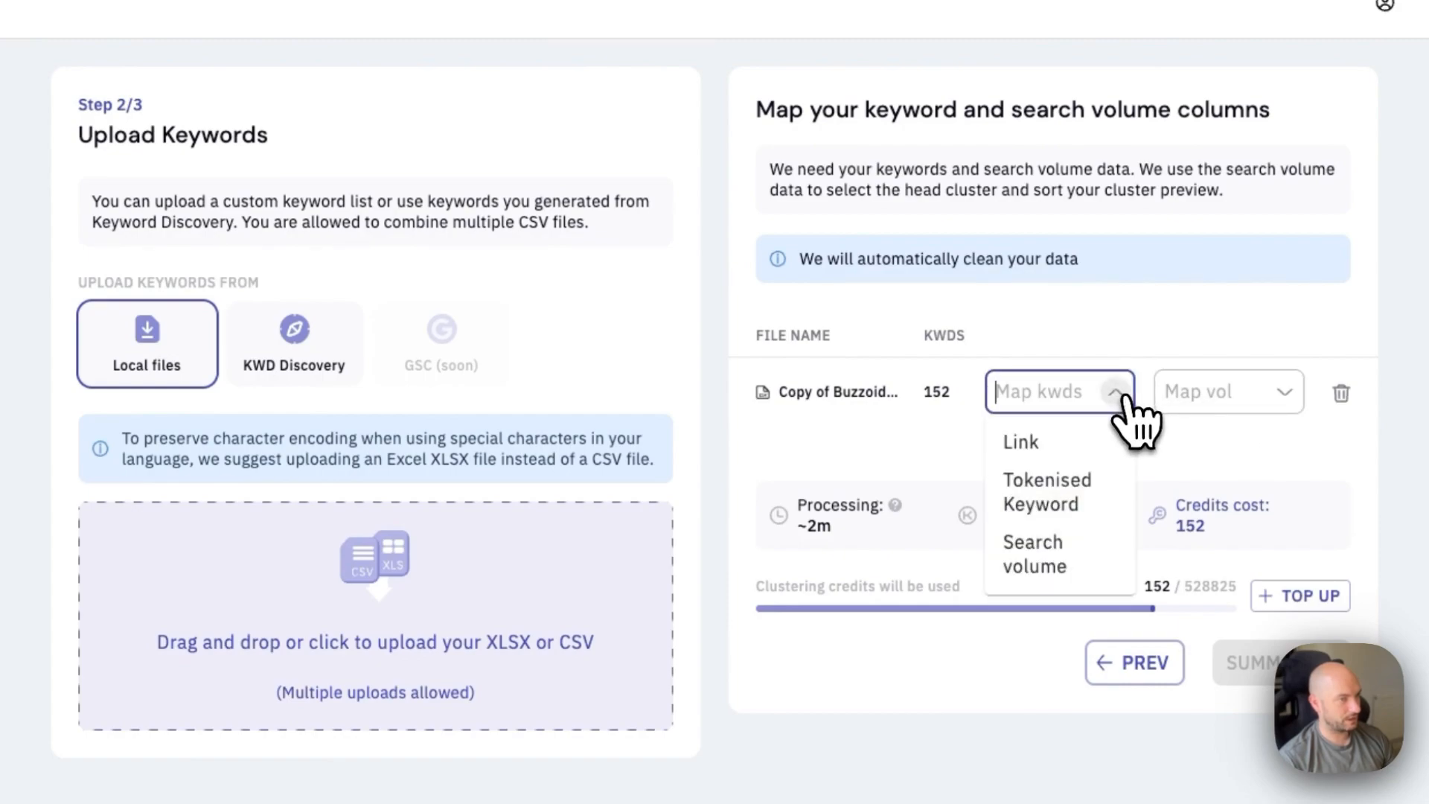
click(1071, 498)
click(1237, 394)
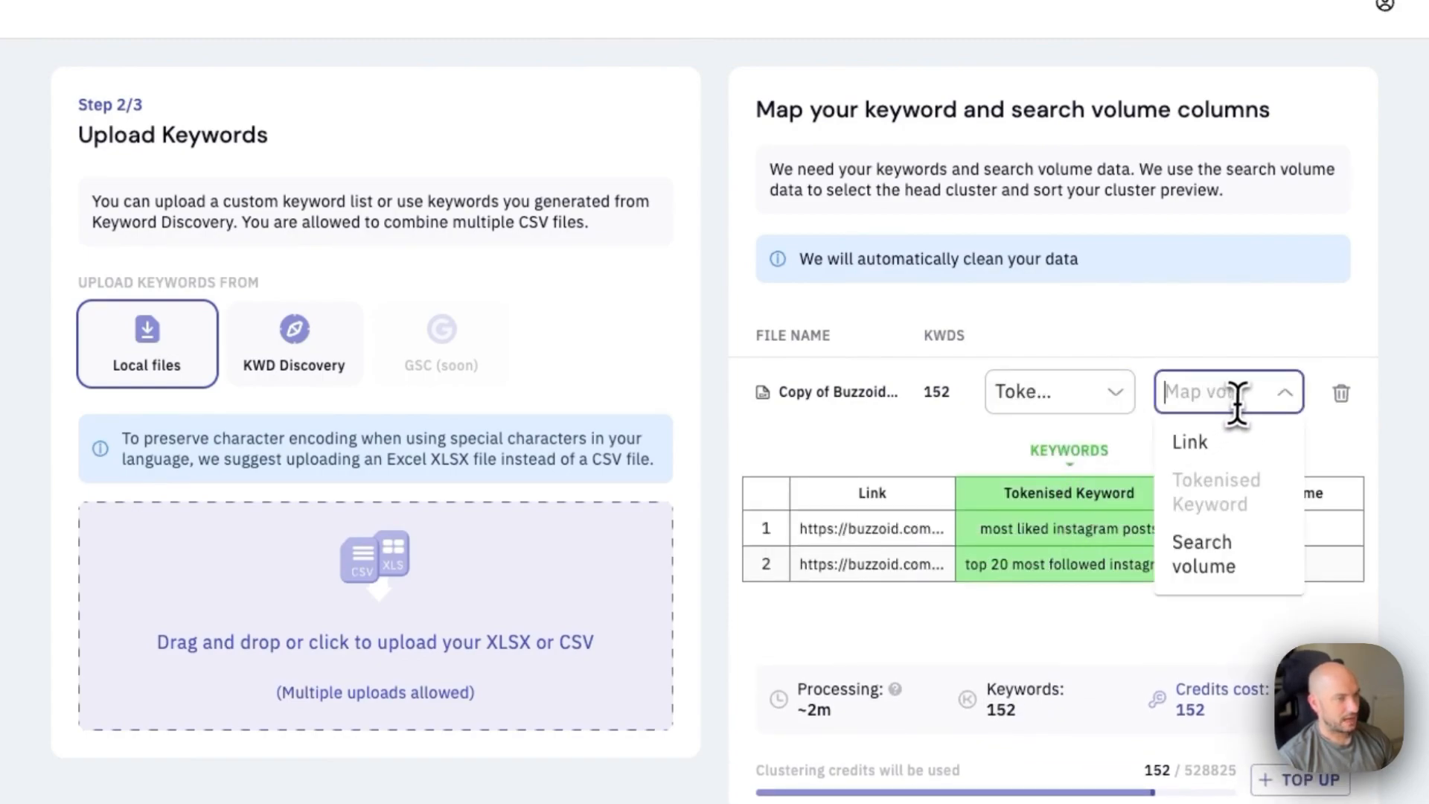
click(1221, 554)
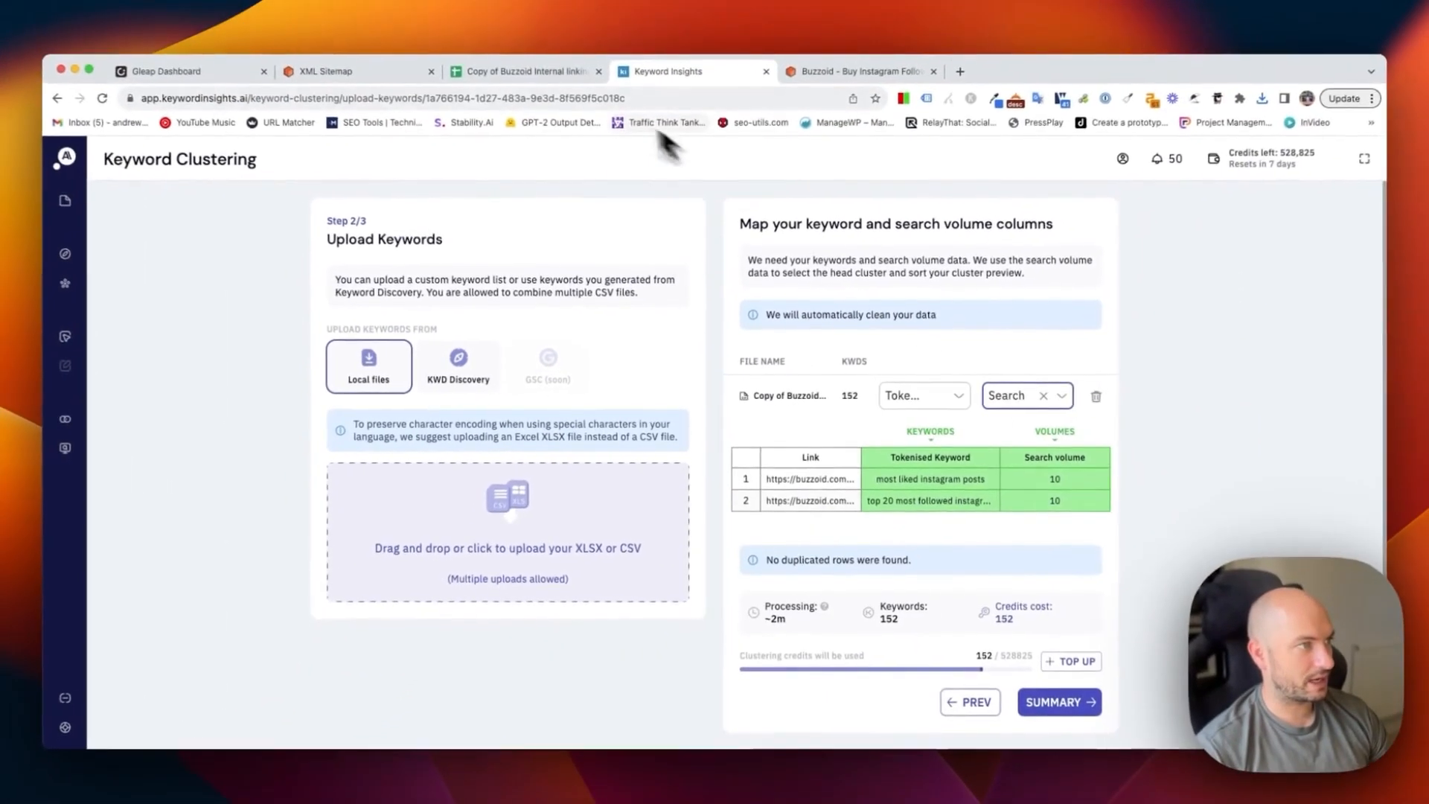
Review the Search volume and Tokenised Keyword columns in the internal linking spreadsheet.
click(525, 71)
click(924, 243)
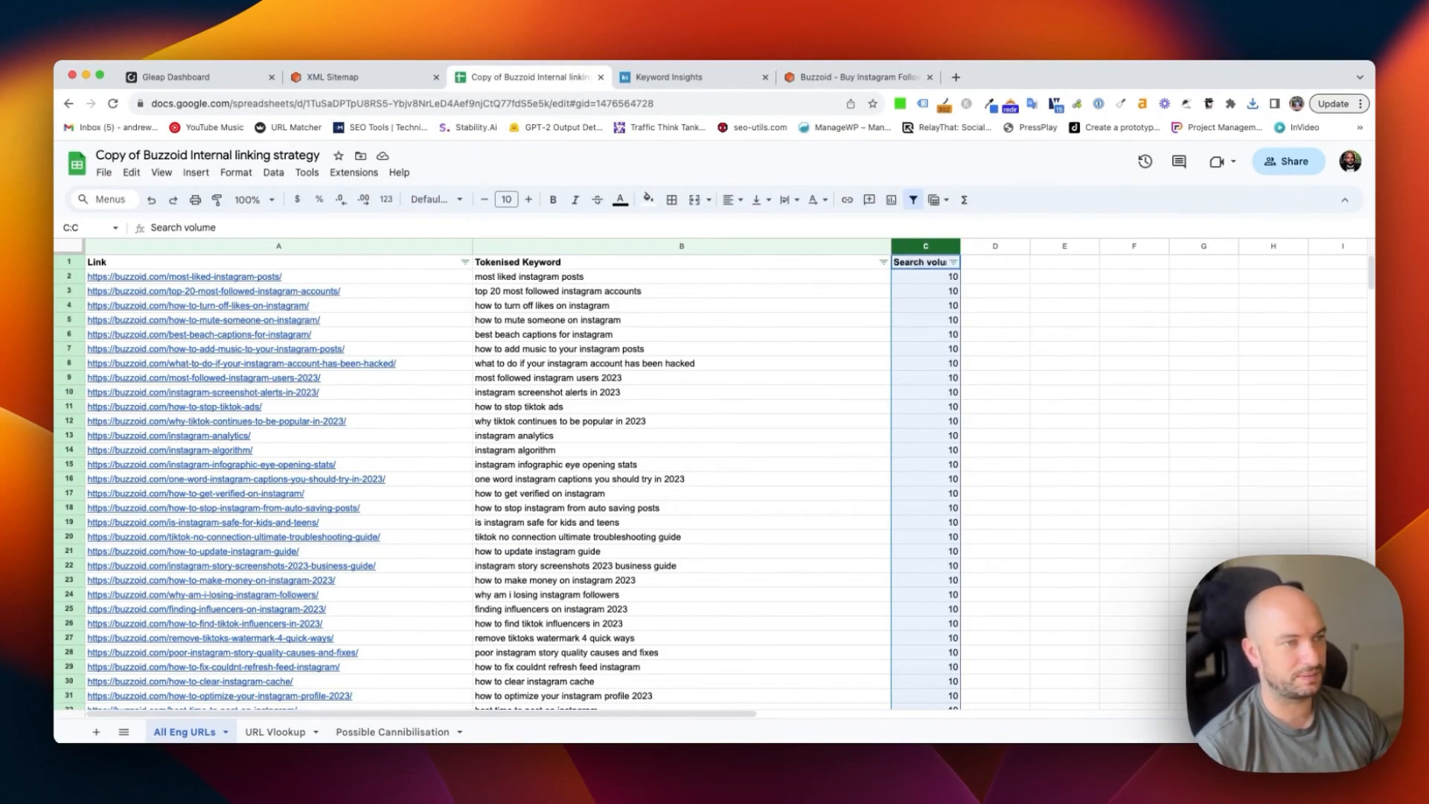
drag(689, 279, 716, 417)
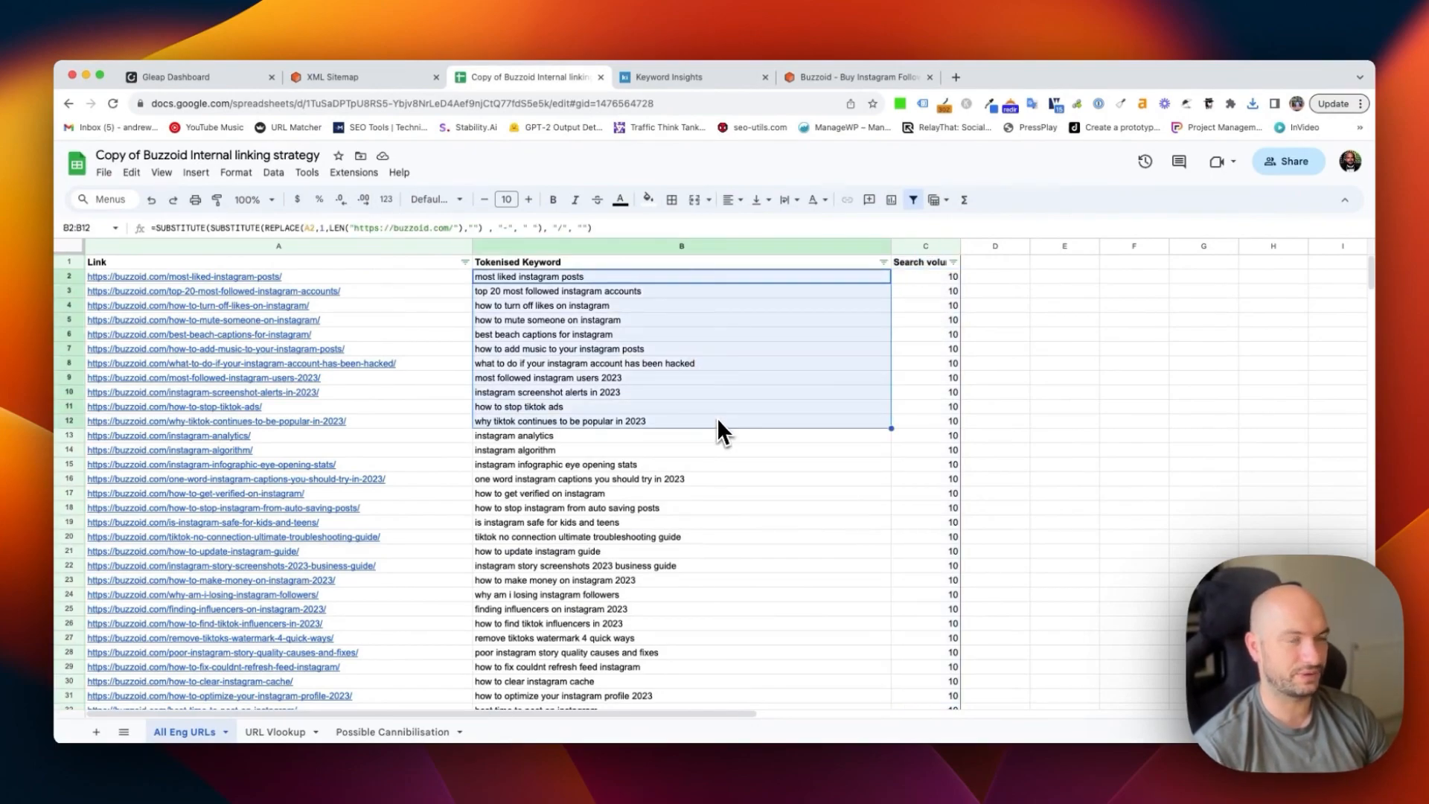
Return to Keyword Insights, proceed to the order summary and generate the Buzzoid clustering report.
click(658, 78)
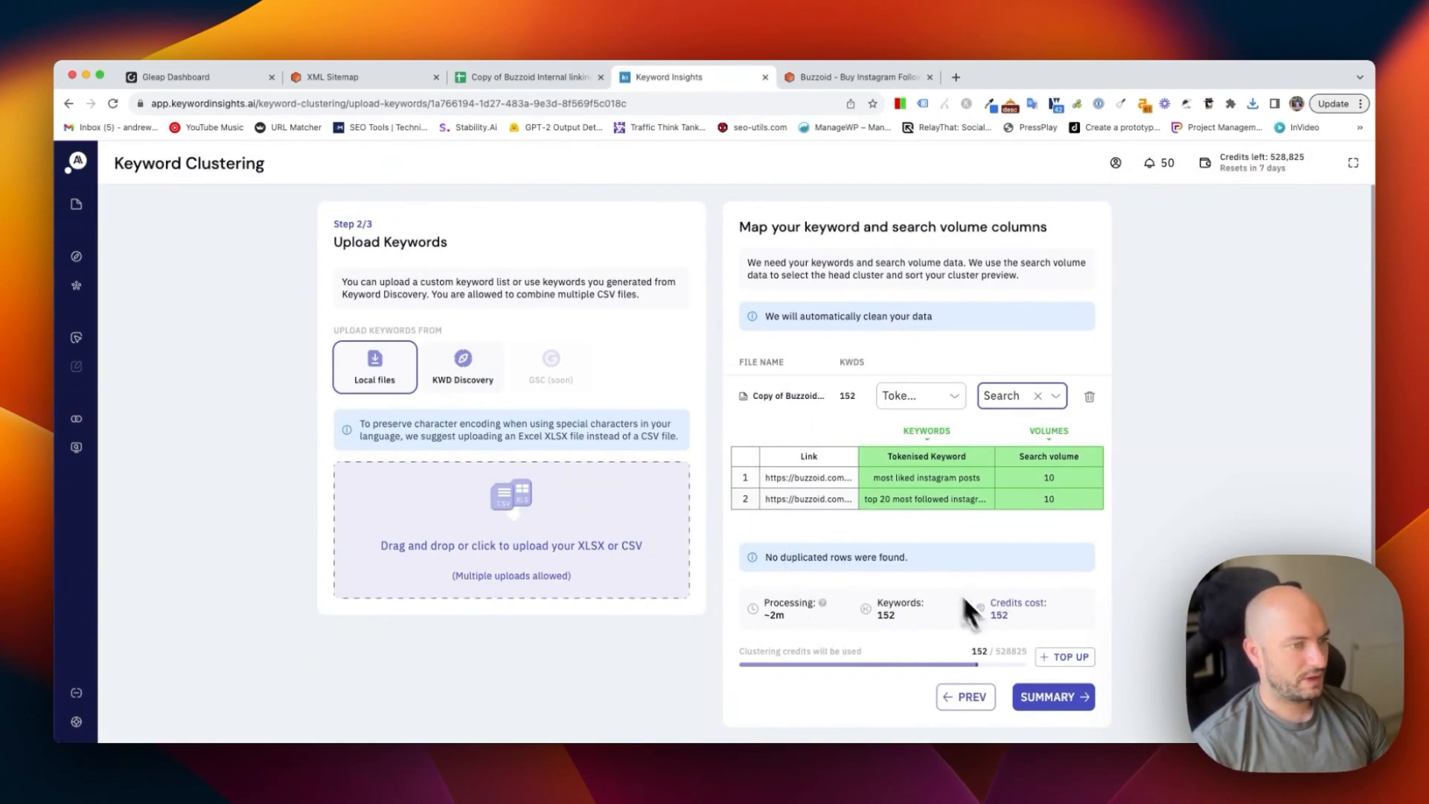
click(1066, 699)
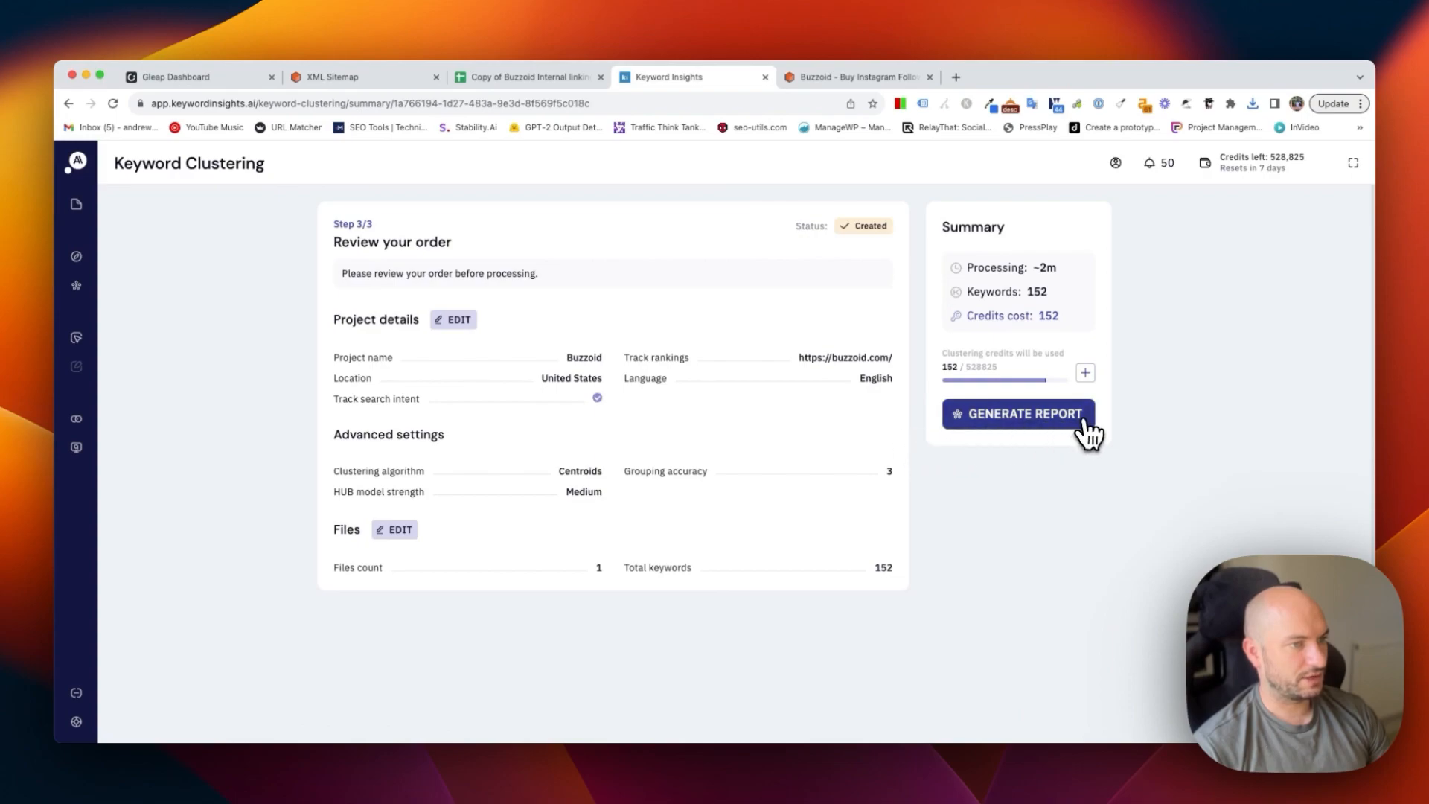
click(1081, 420)
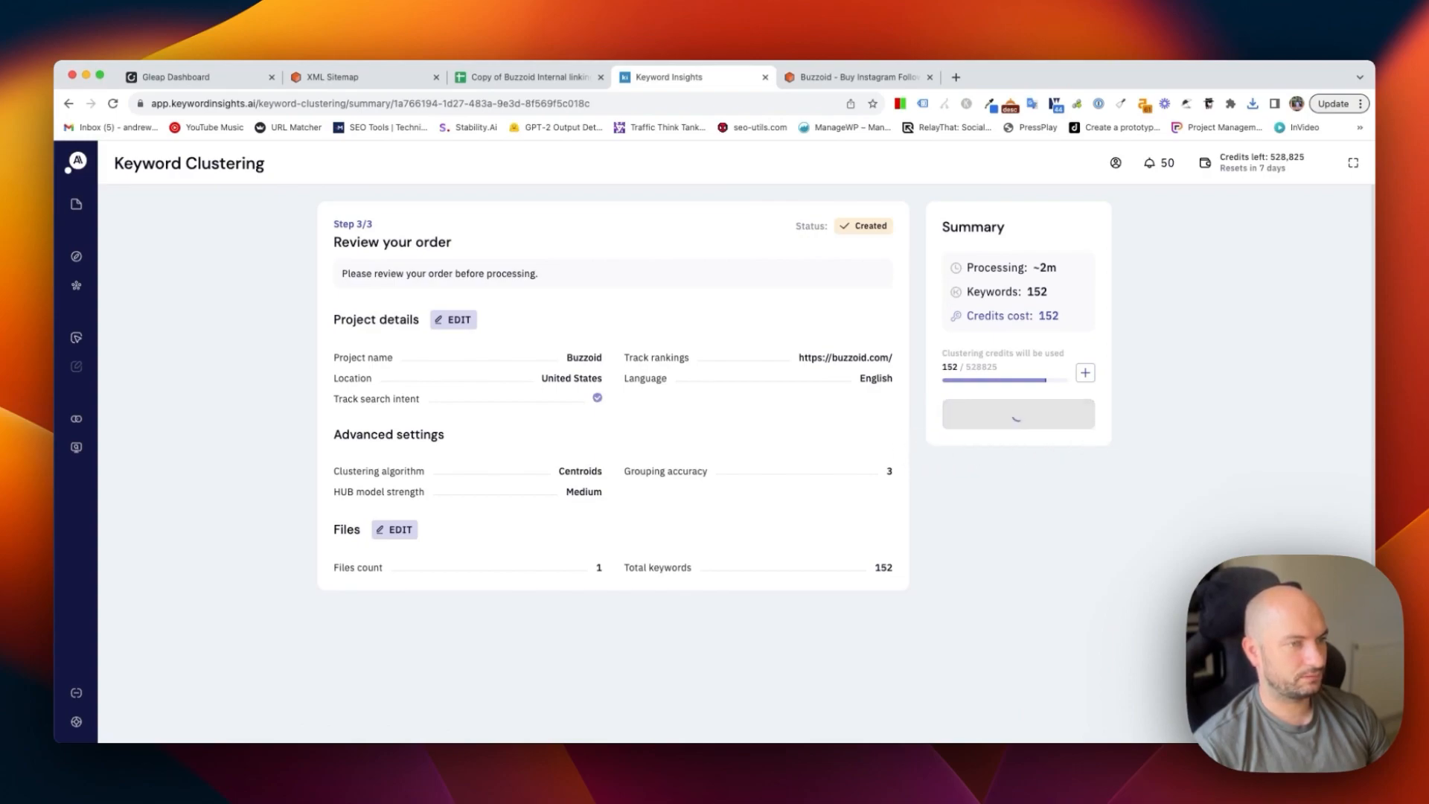
Open the Buzzoid clusters report as a spreadsheet and widen its Cluster column.
mouse_move(74, 345)
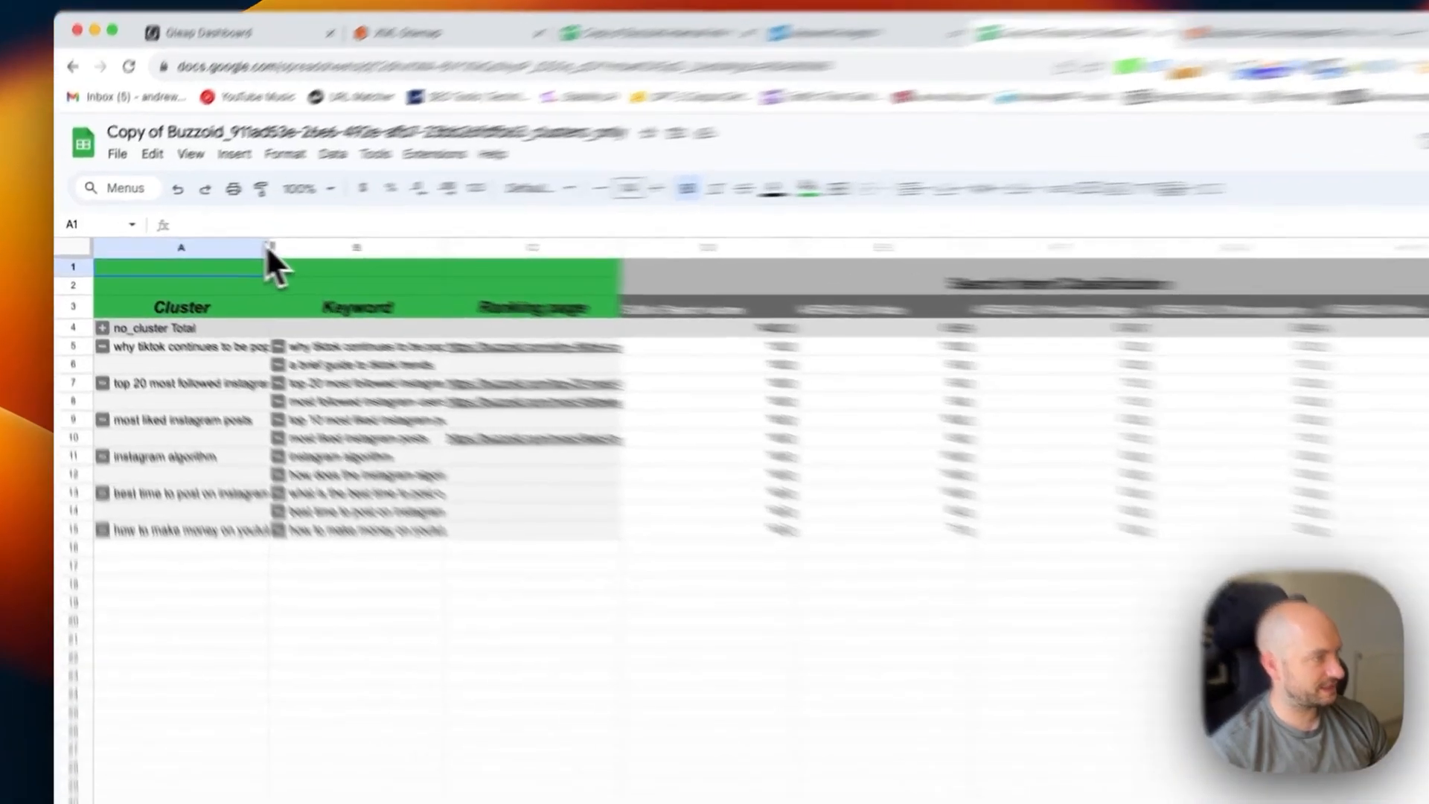
drag(224, 246, 326, 245)
Examine how the keywords are grouped into clusters and compare them with the Tokenised Keyword list in the internal linking spreadsheet.
click(458, 461)
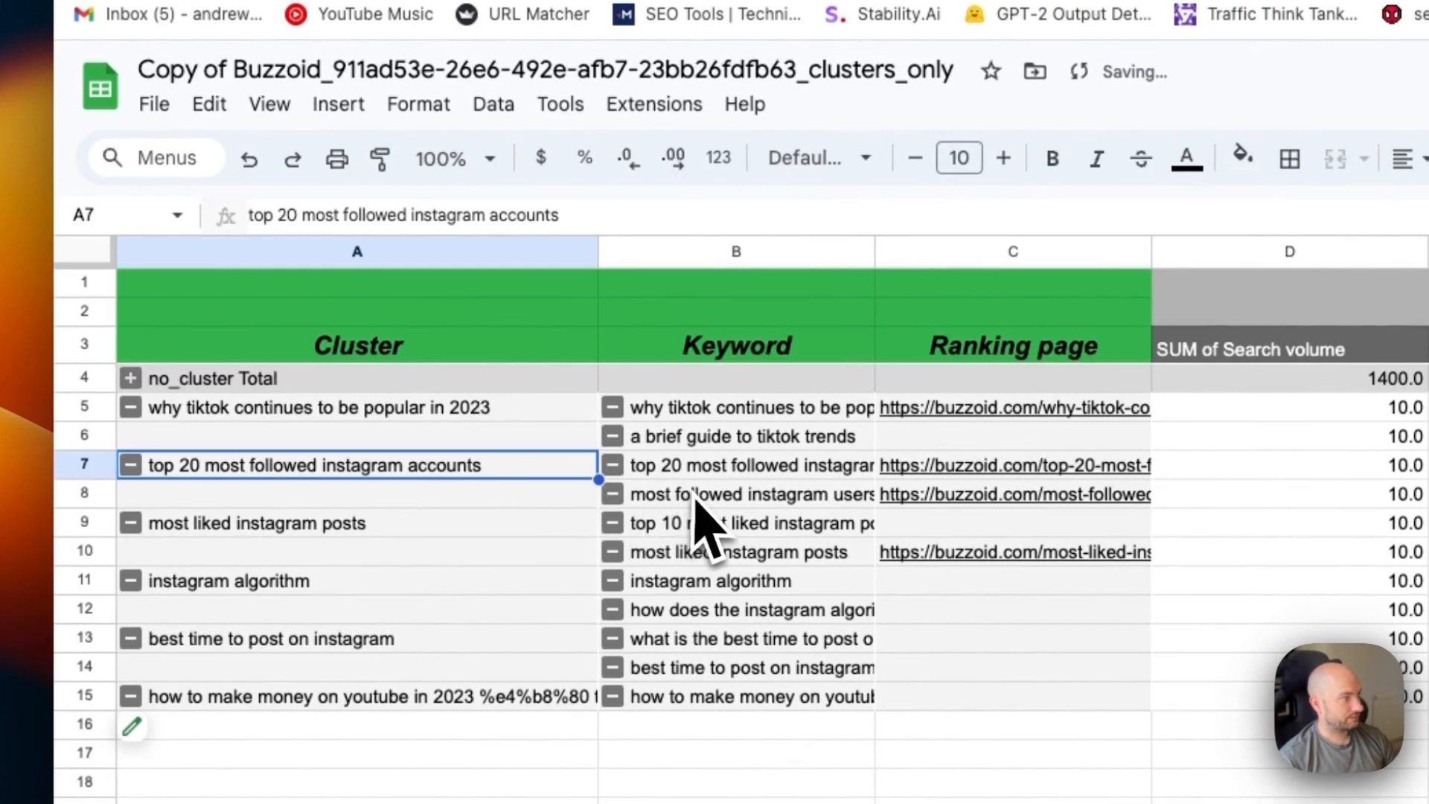
drag(696, 467, 714, 564)
click(359, 471)
click(324, 525)
click(346, 473)
click(350, 410)
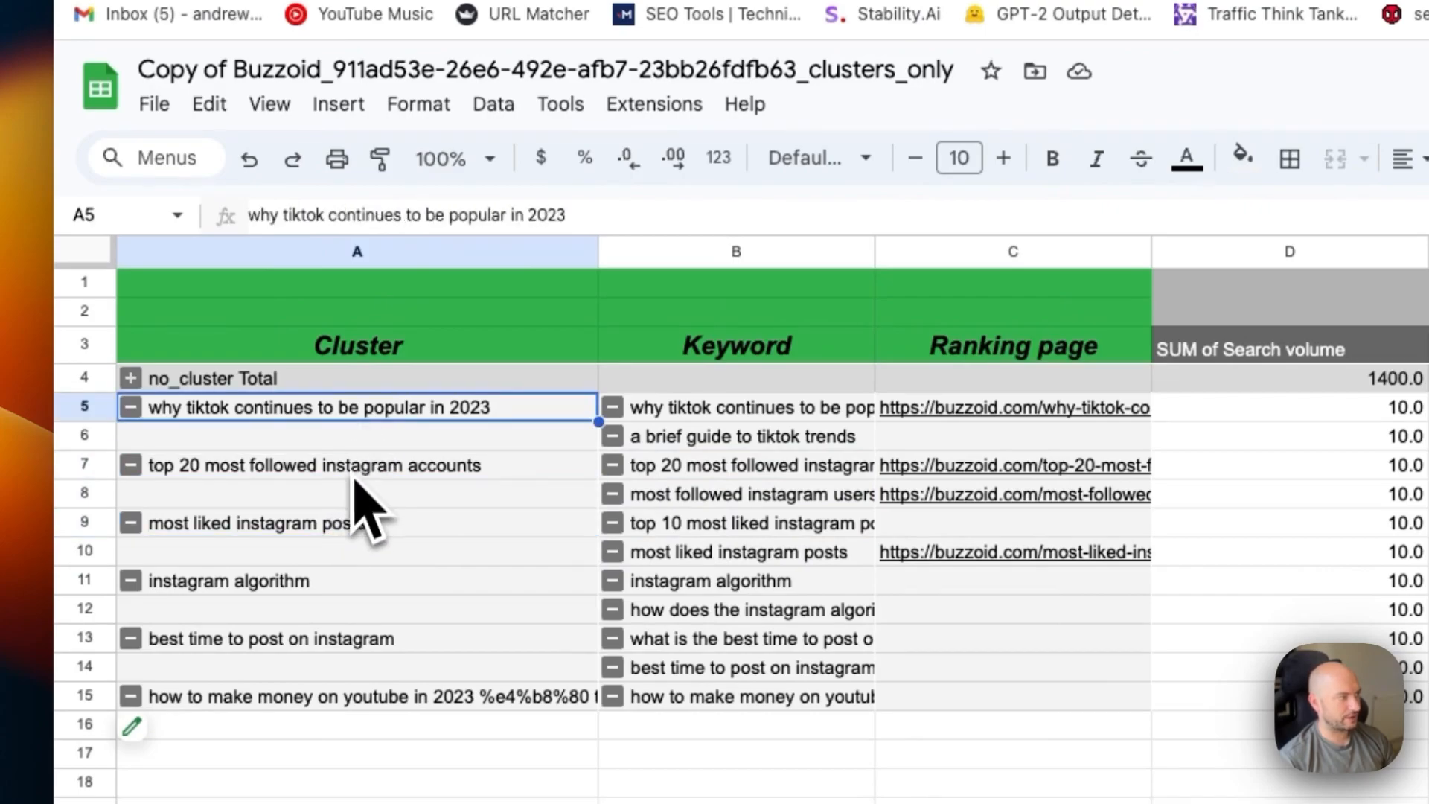
click(350, 461)
click(215, 328)
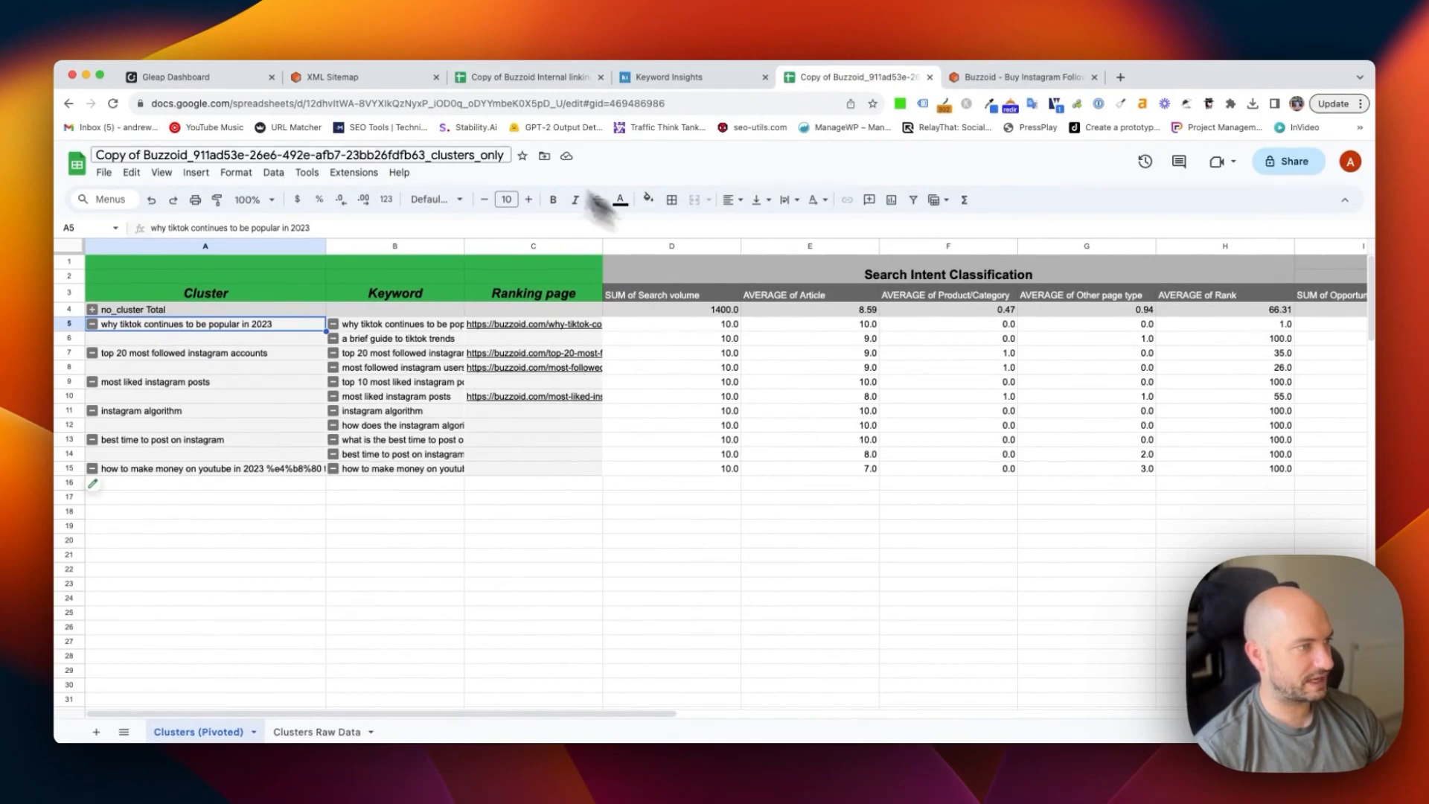
click(525, 79)
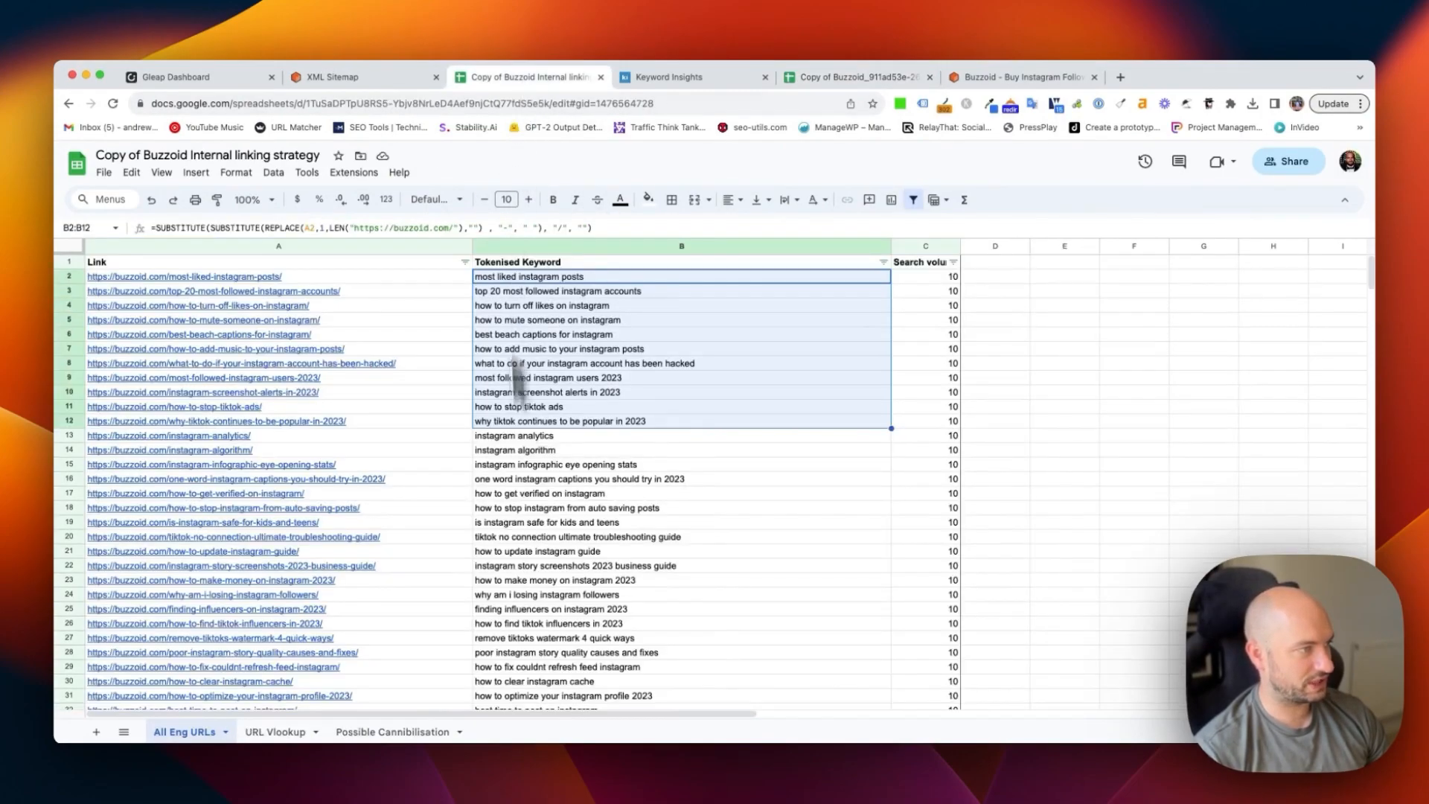
click(817, 79)
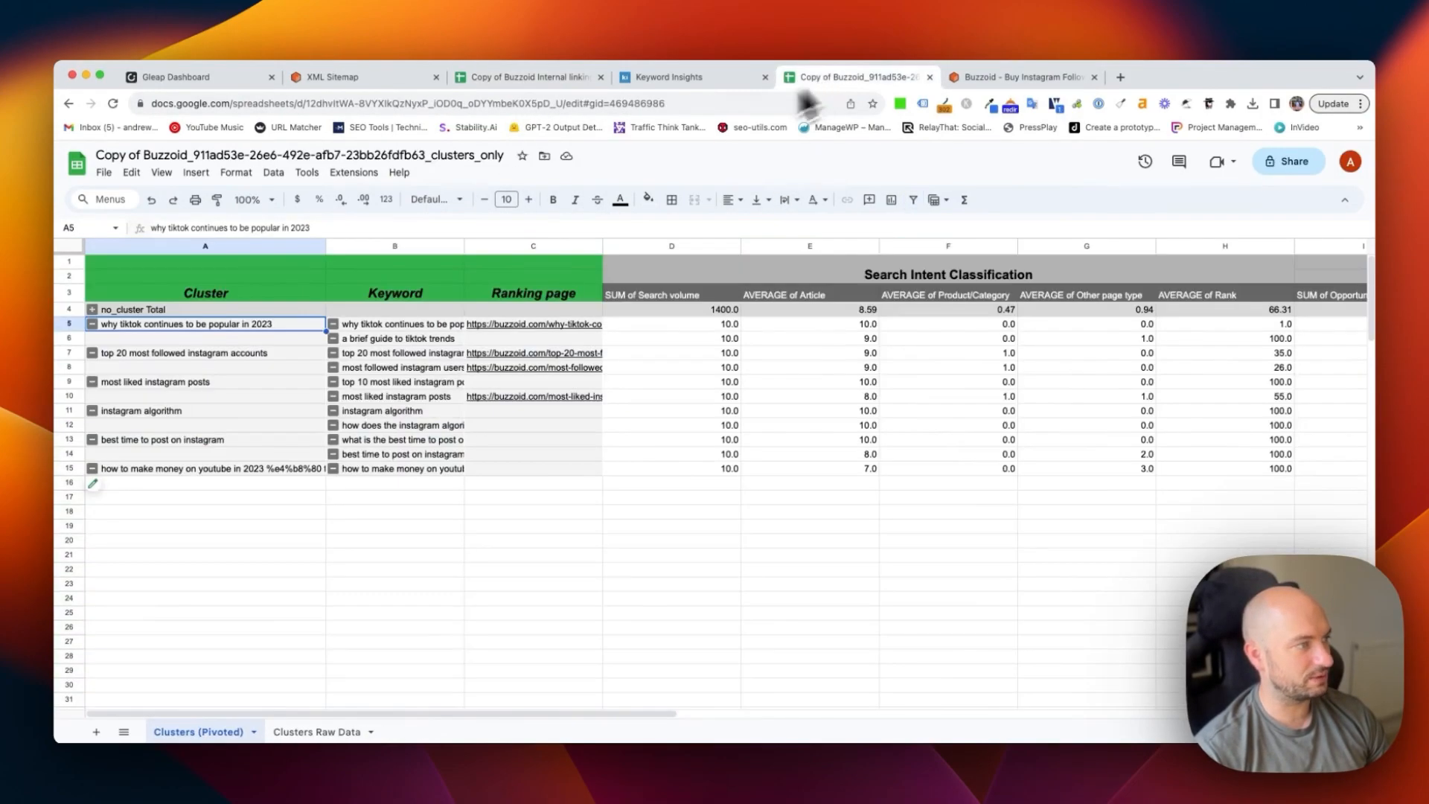
Unhide the Cluster, Context, Rank sheet in the clusters report and copy its entire data table.
drag(175, 332, 186, 467)
click(344, 442)
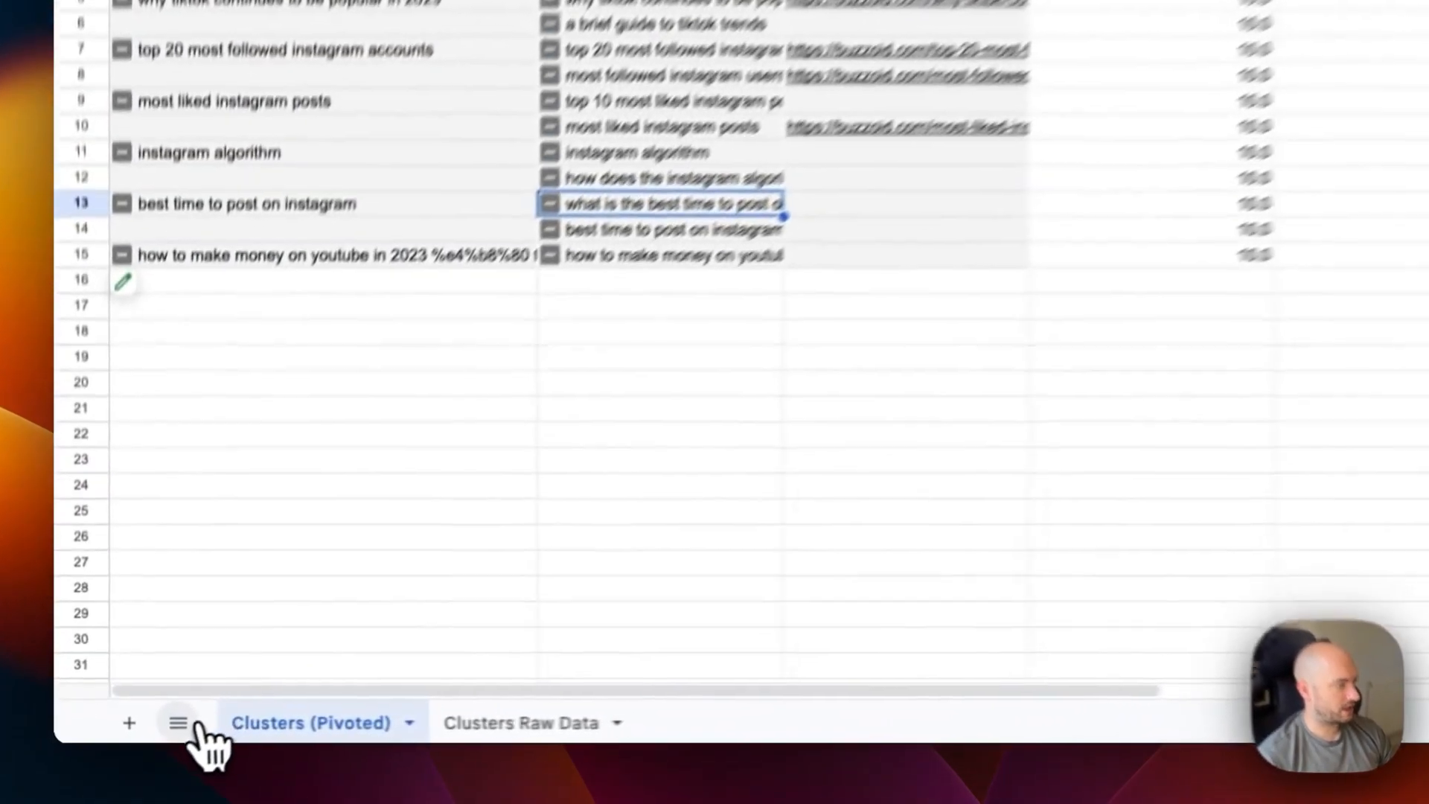
click(124, 732)
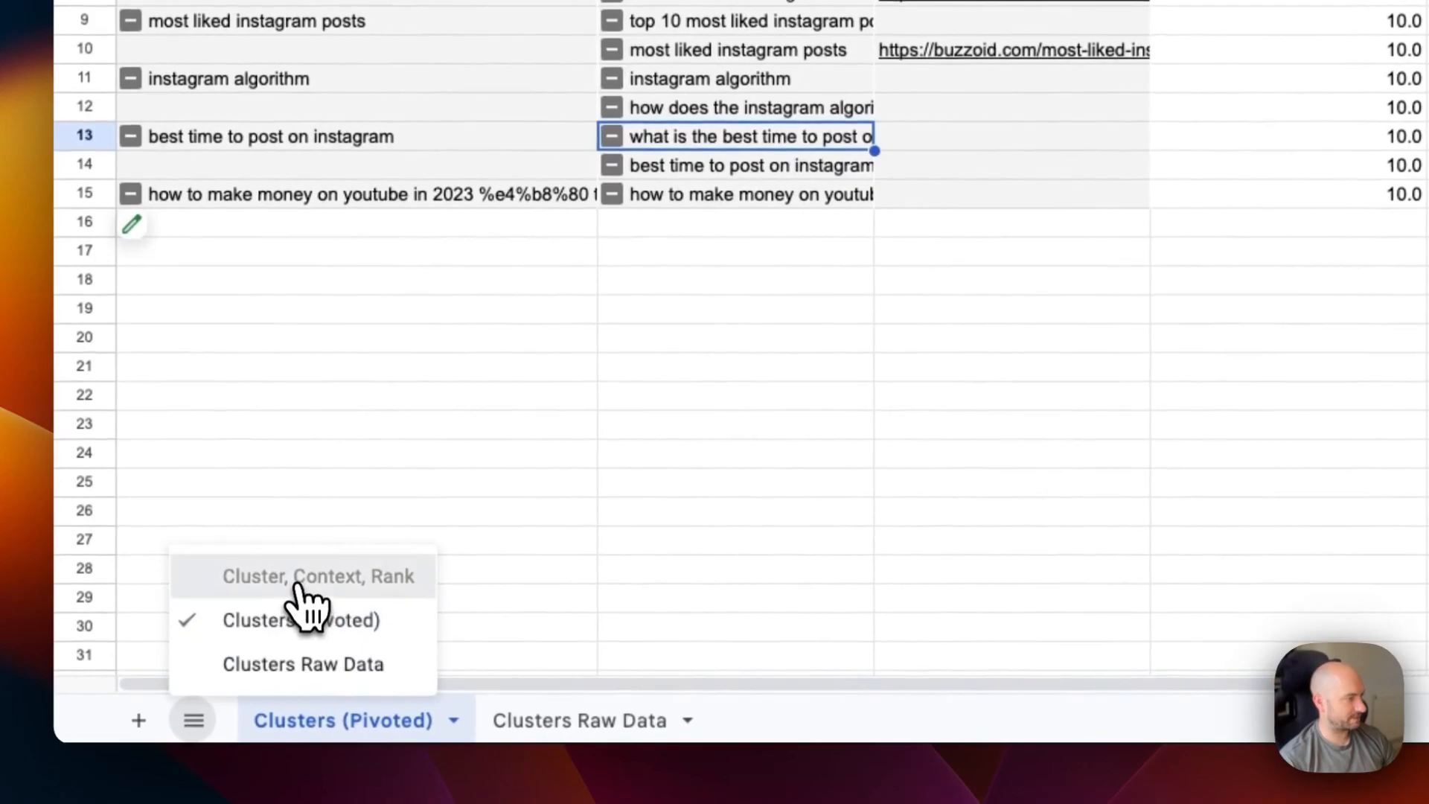
click(183, 659)
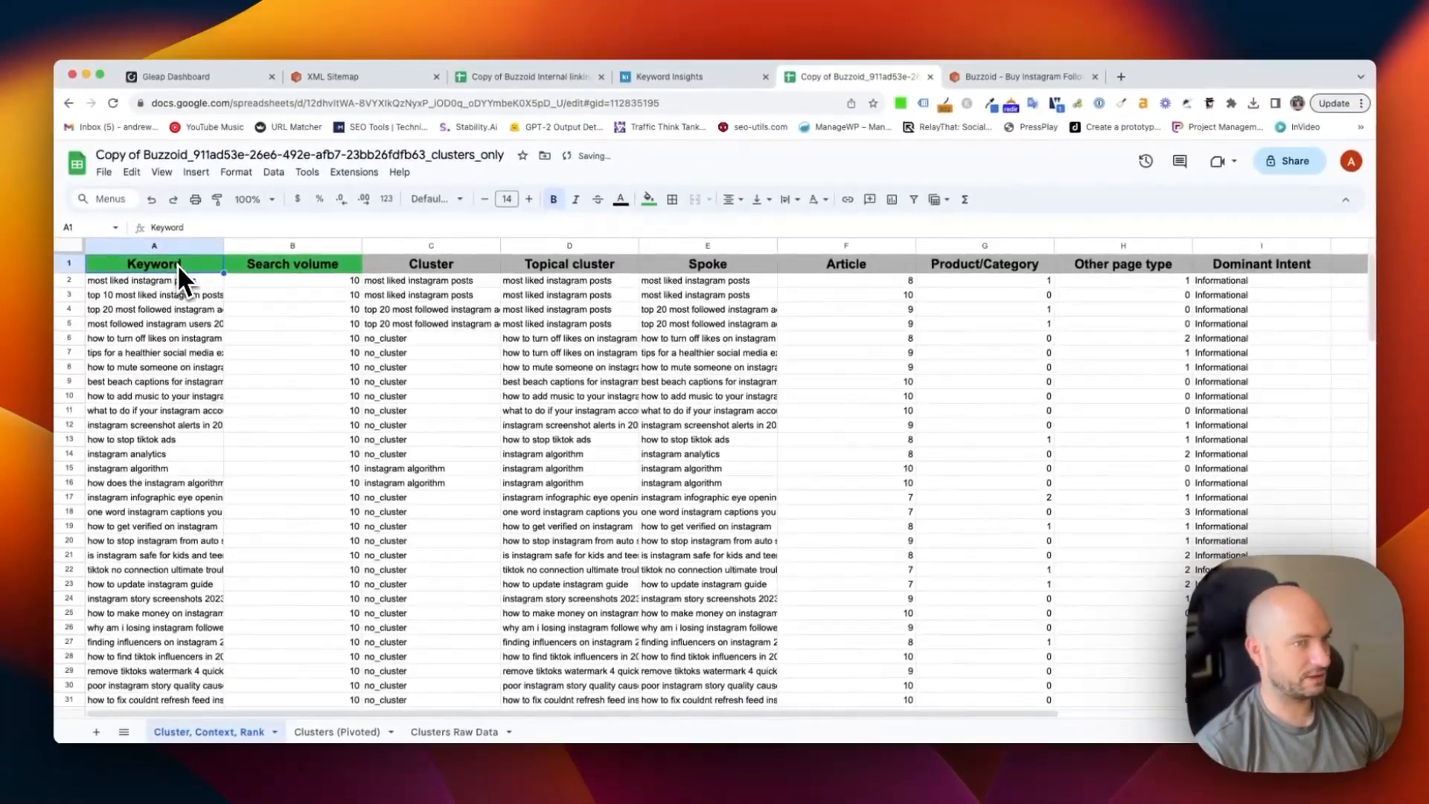
key(super+shift+Right)
key(super+shift+Down)
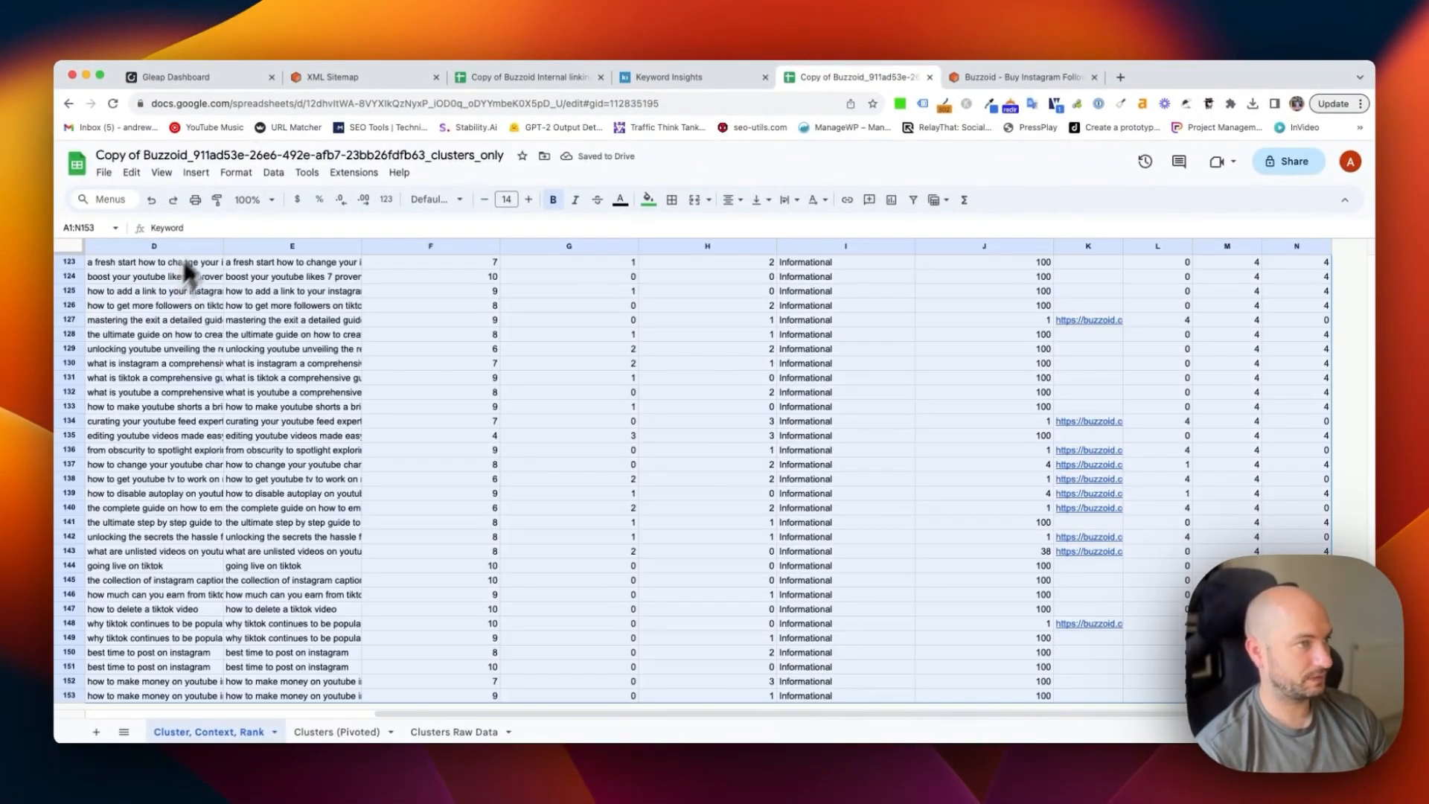
Paste the cluster data into a new sheet of the internal linking spreadsheet and move the URL Vlookup sheet before it.
click(516, 80)
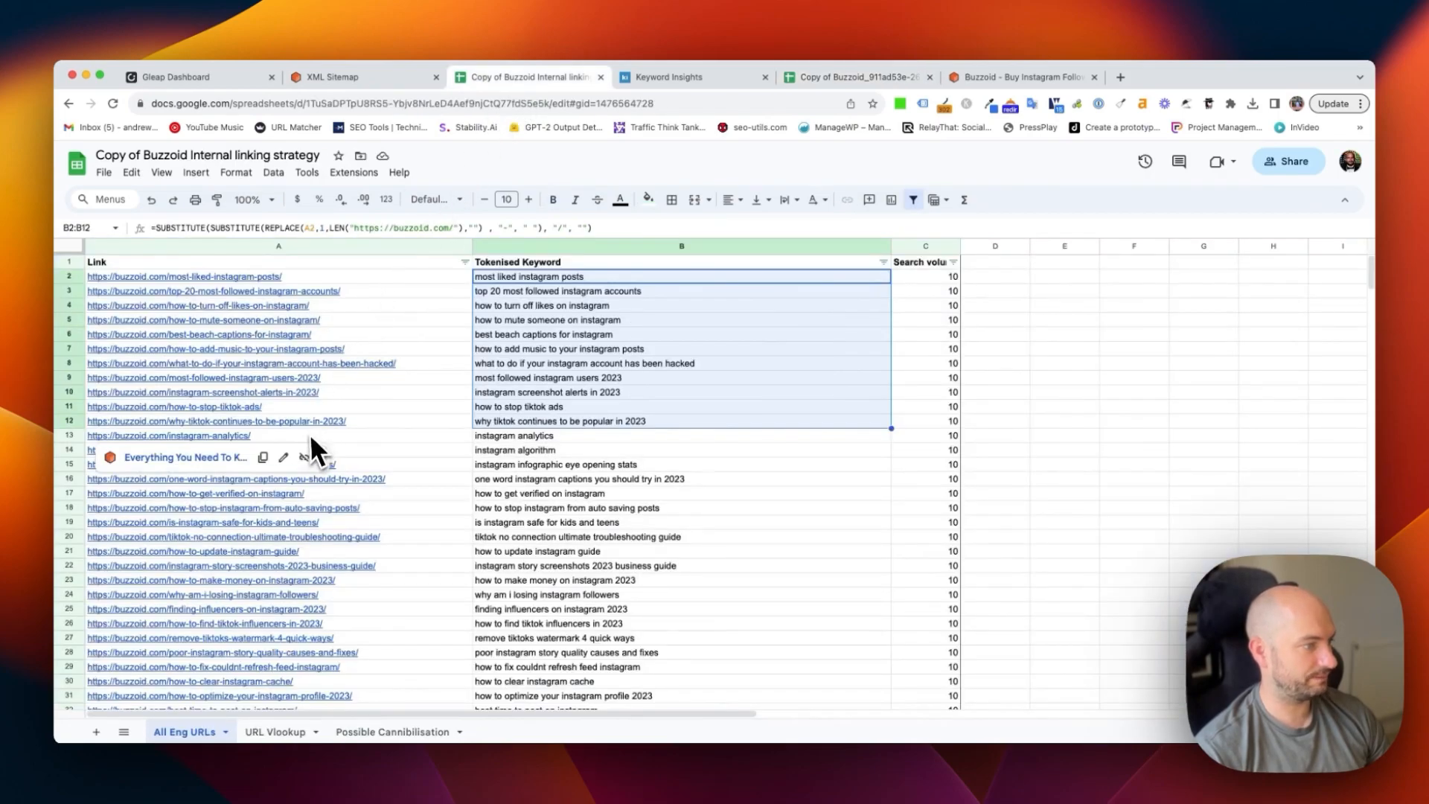
click(124, 732)
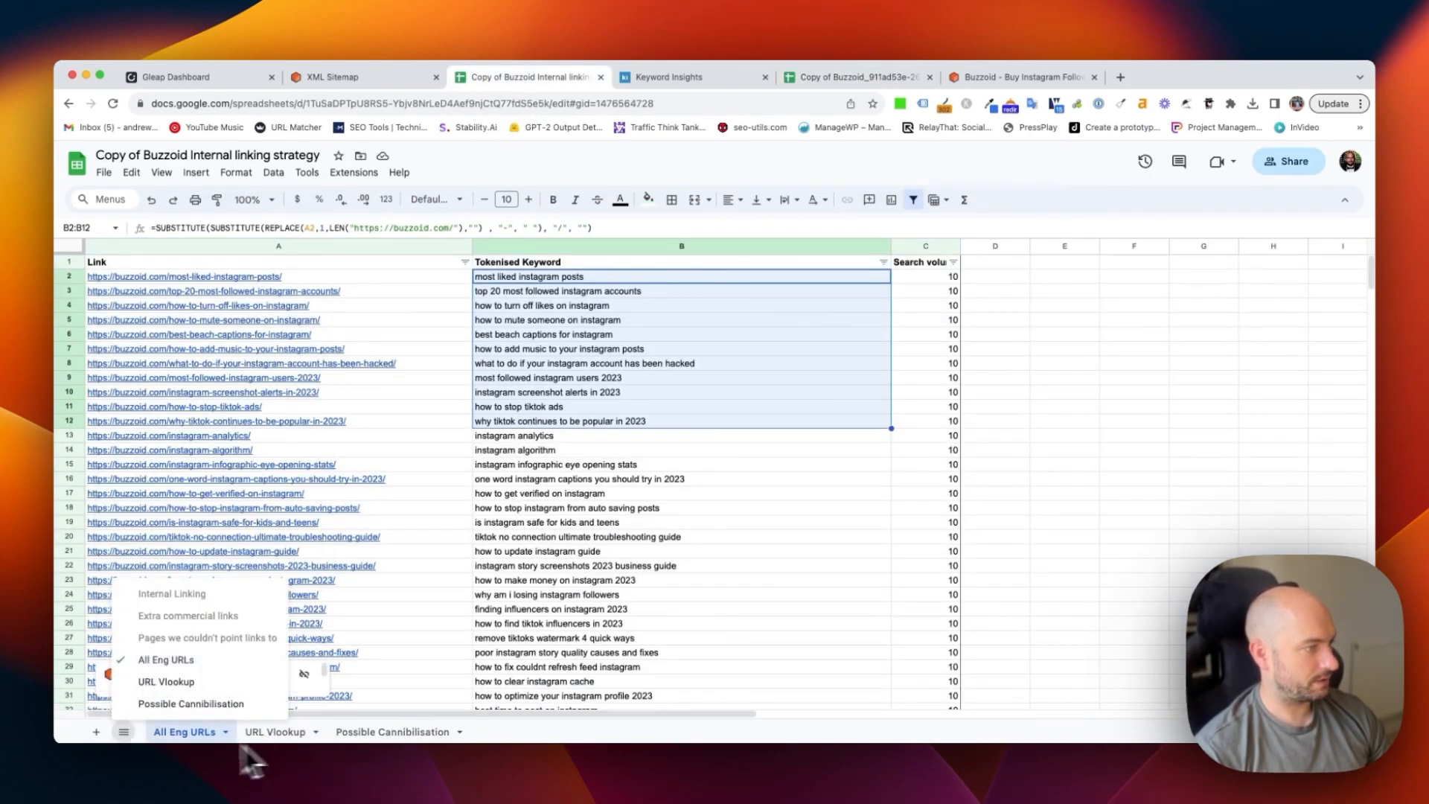
click(115, 739)
click(96, 733)
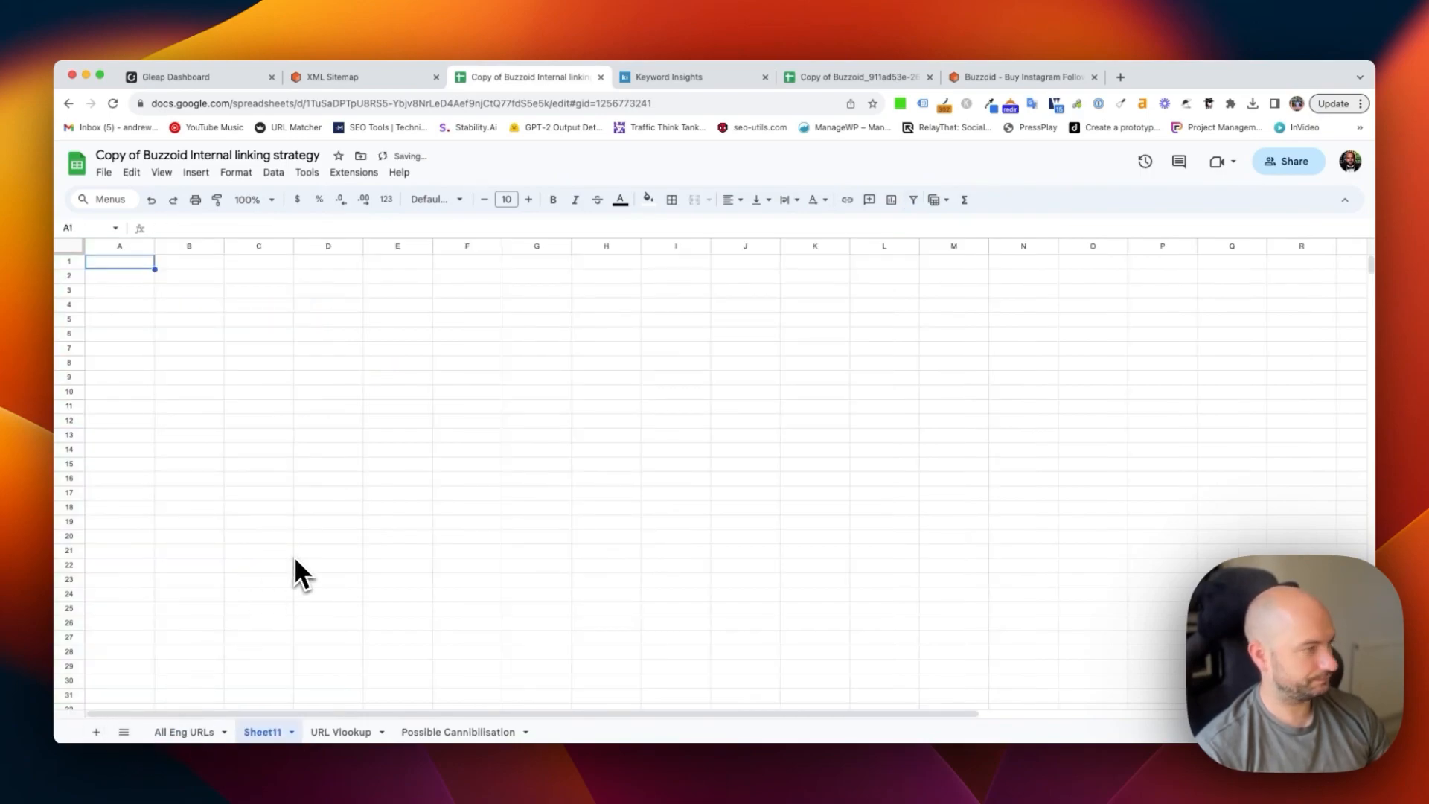
key(super+v)
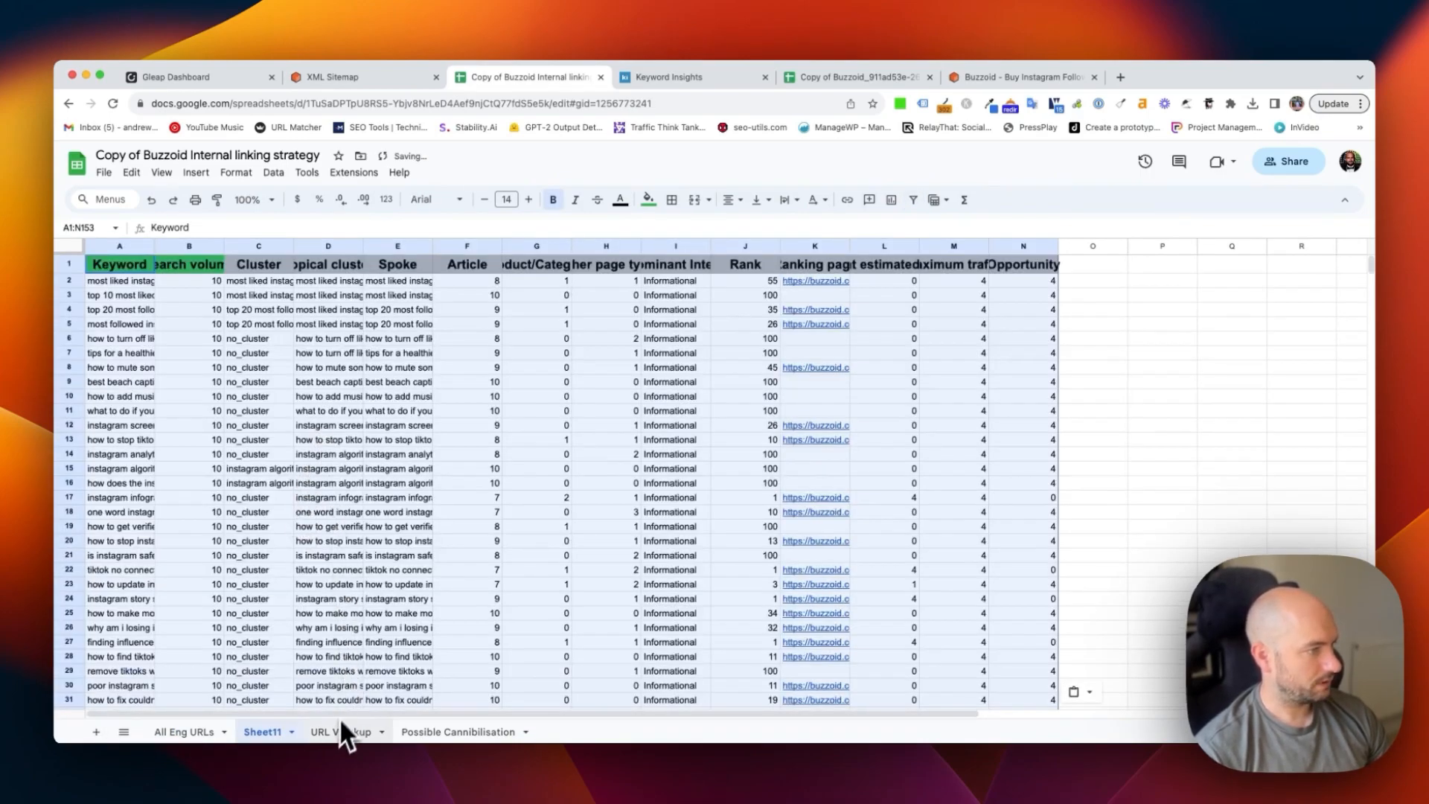
drag(342, 731, 292, 731)
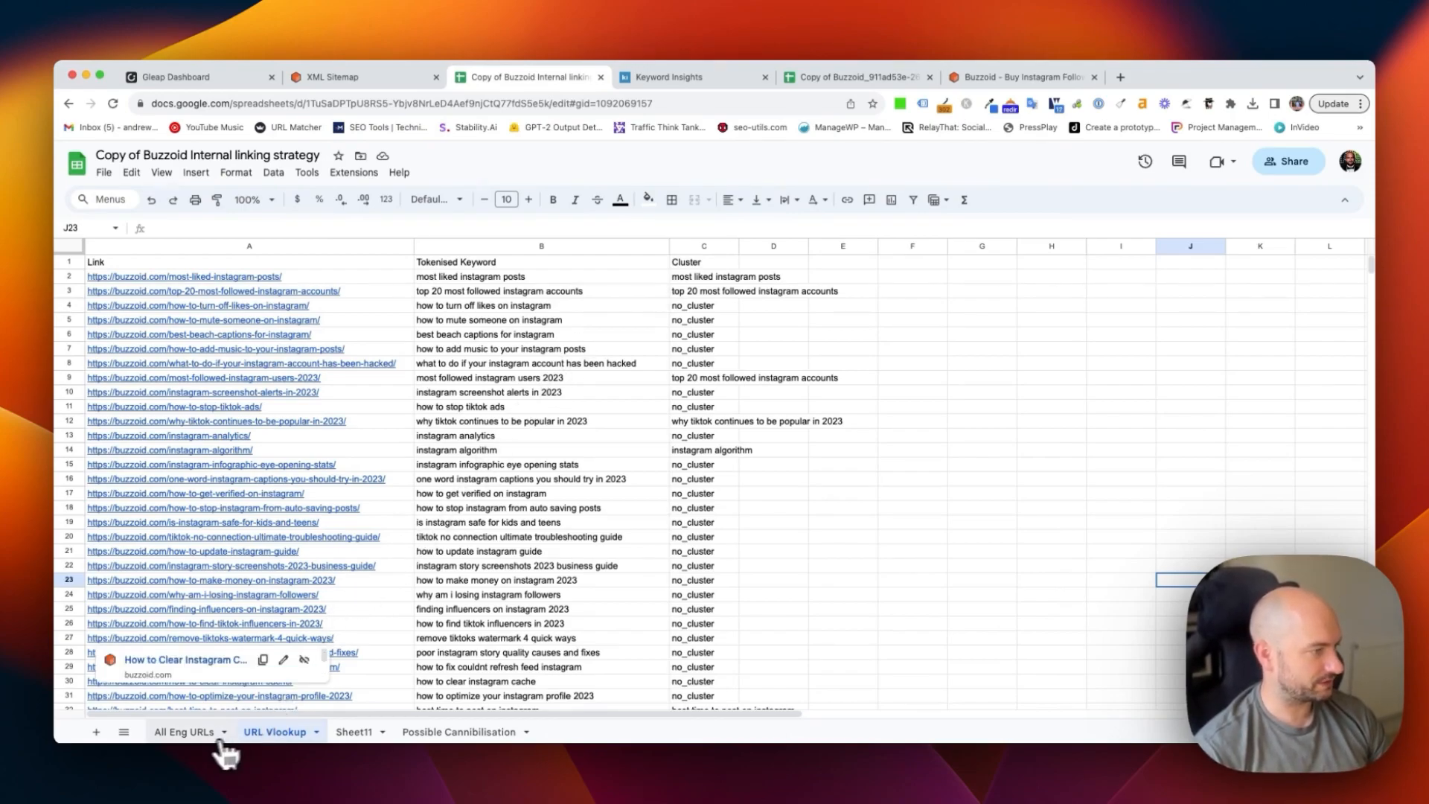
Compare the Link and Tokenised Keyword columns of the URL Vlookup sheet with those of the All Eng URLs sheet.
click(179, 736)
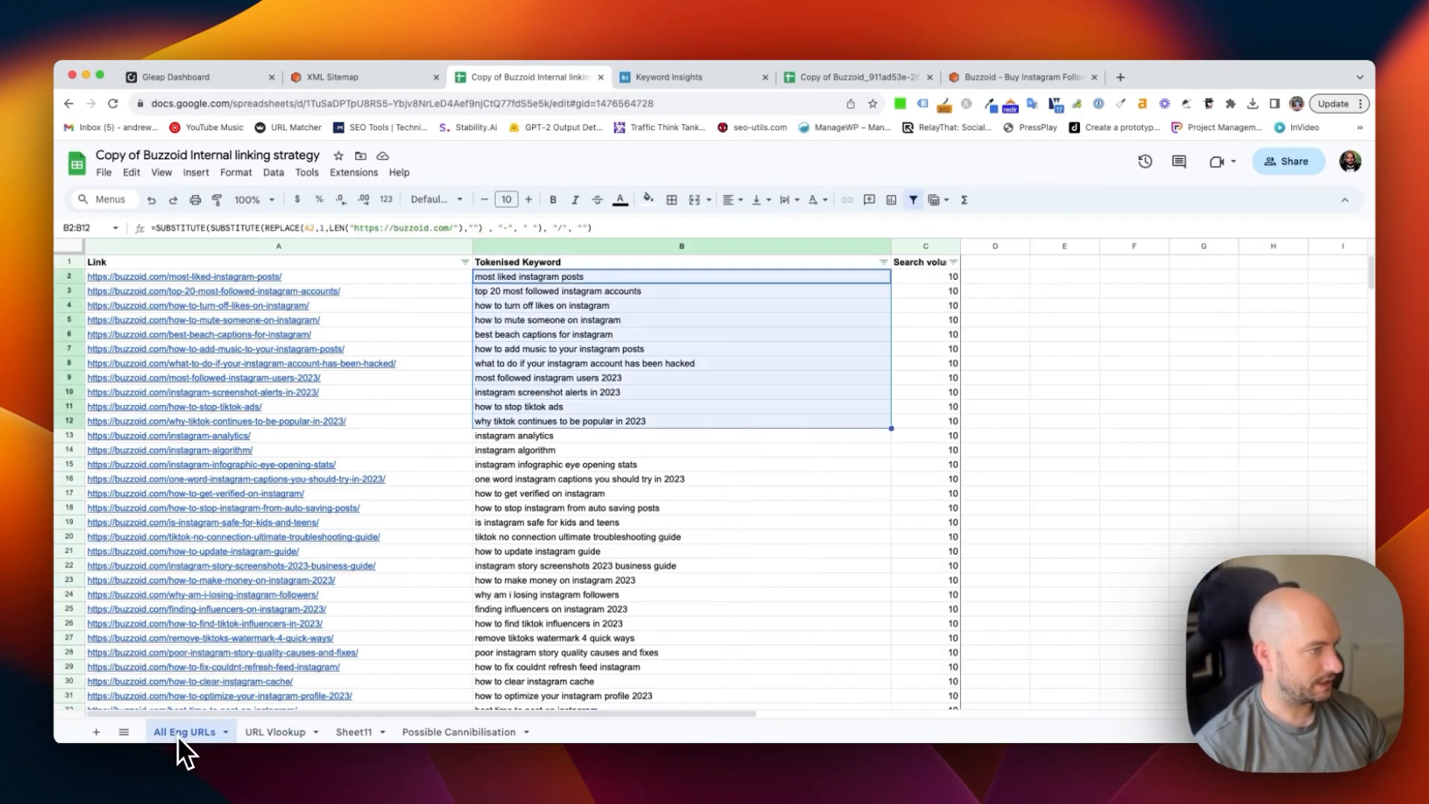
right_click(280, 730)
mouse_move(328, 544)
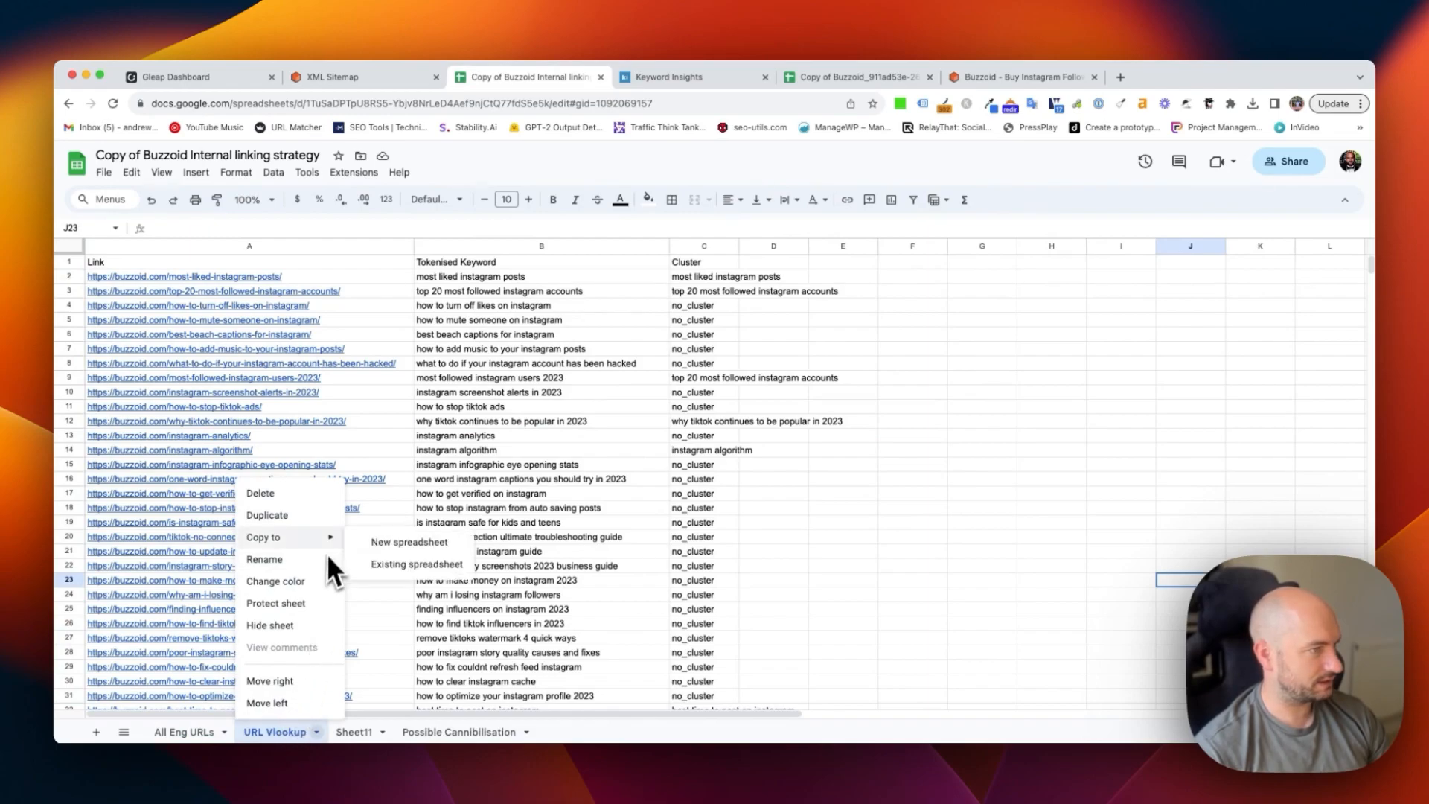
click(501, 469)
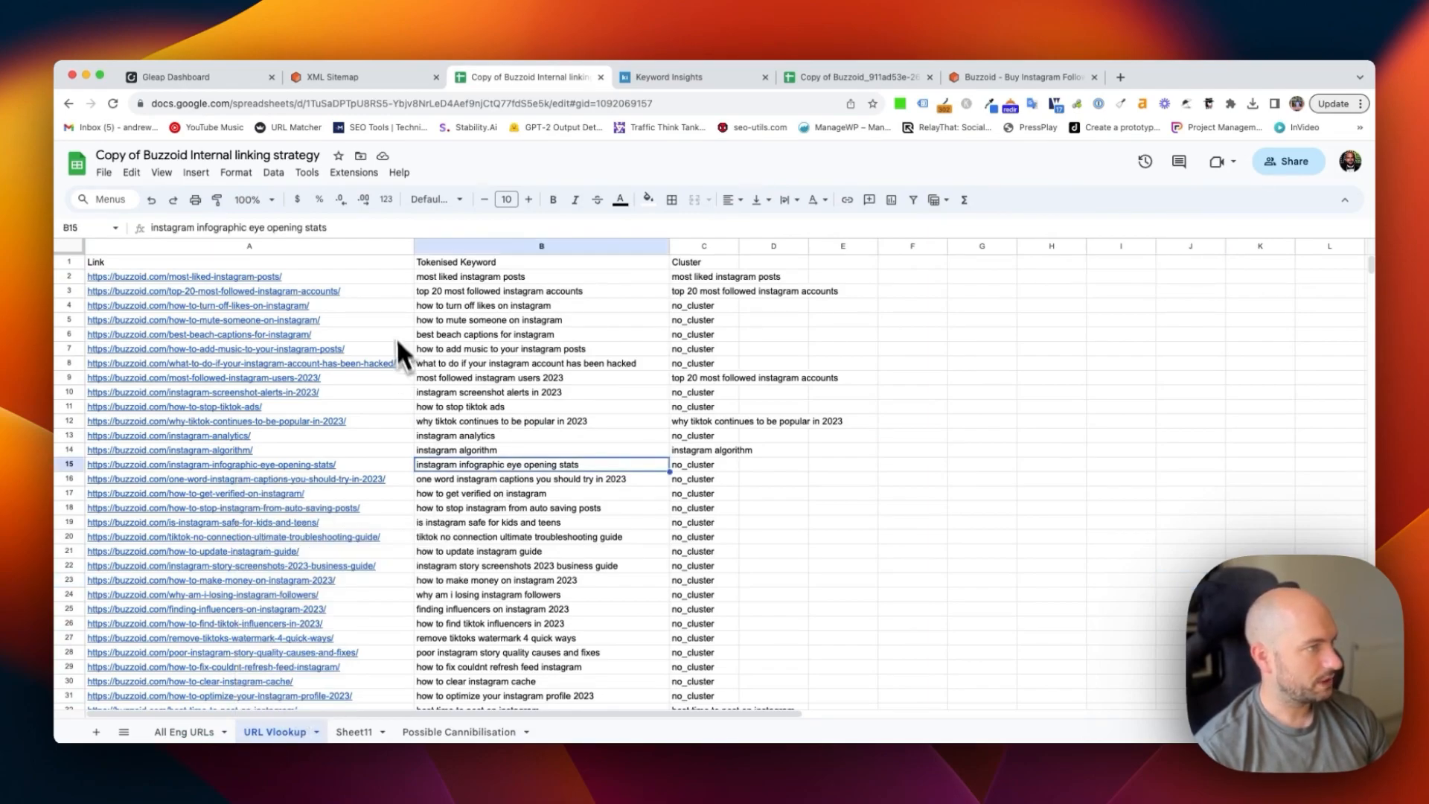
click(406, 293)
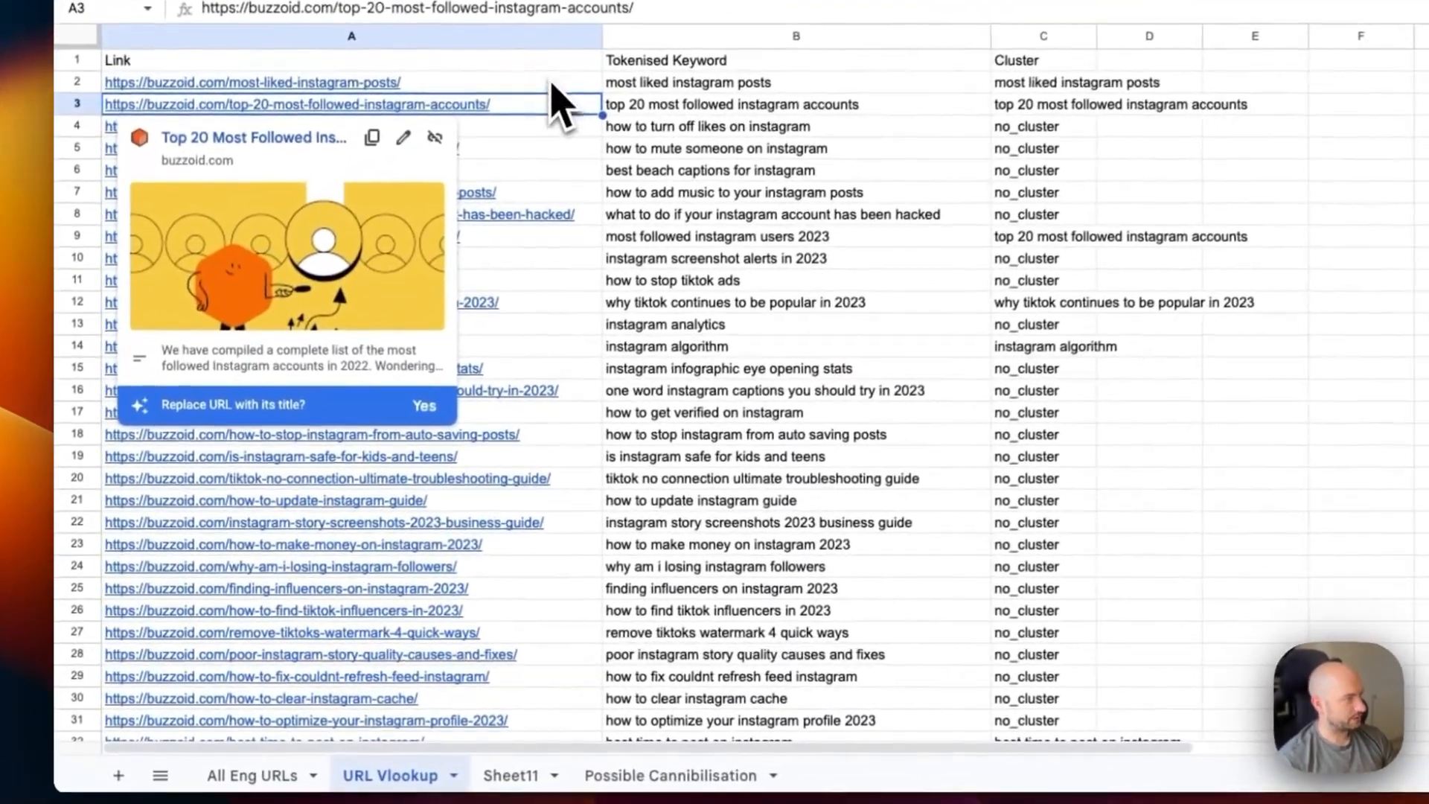
click(377, 266)
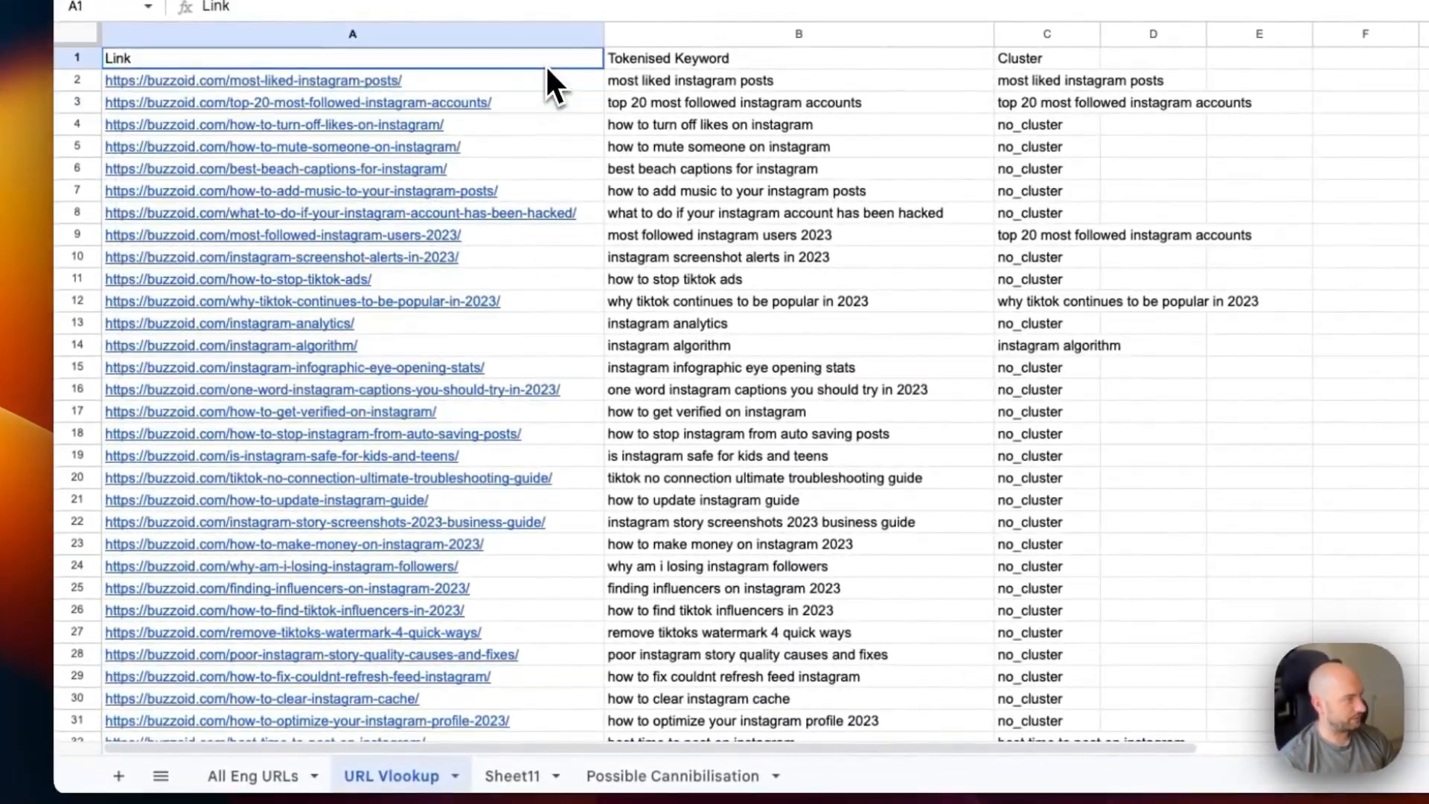
drag(803, 64, 774, 195)
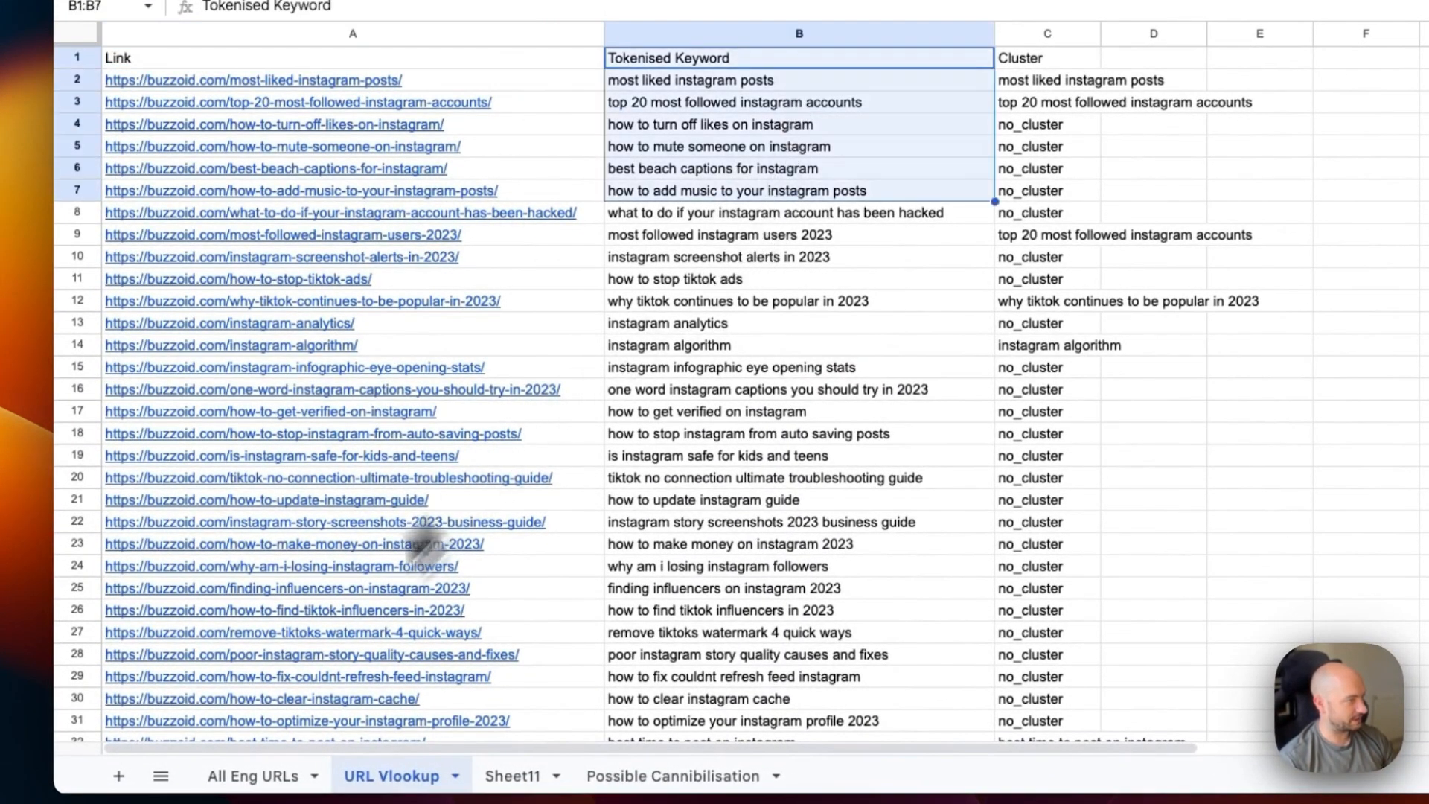
click(242, 775)
click(386, 65)
click(704, 64)
click(372, 776)
Clear all existing values below the Cluster header in the URL Vlookup sheet.
drag(1044, 61, 1031, 280)
click(1027, 342)
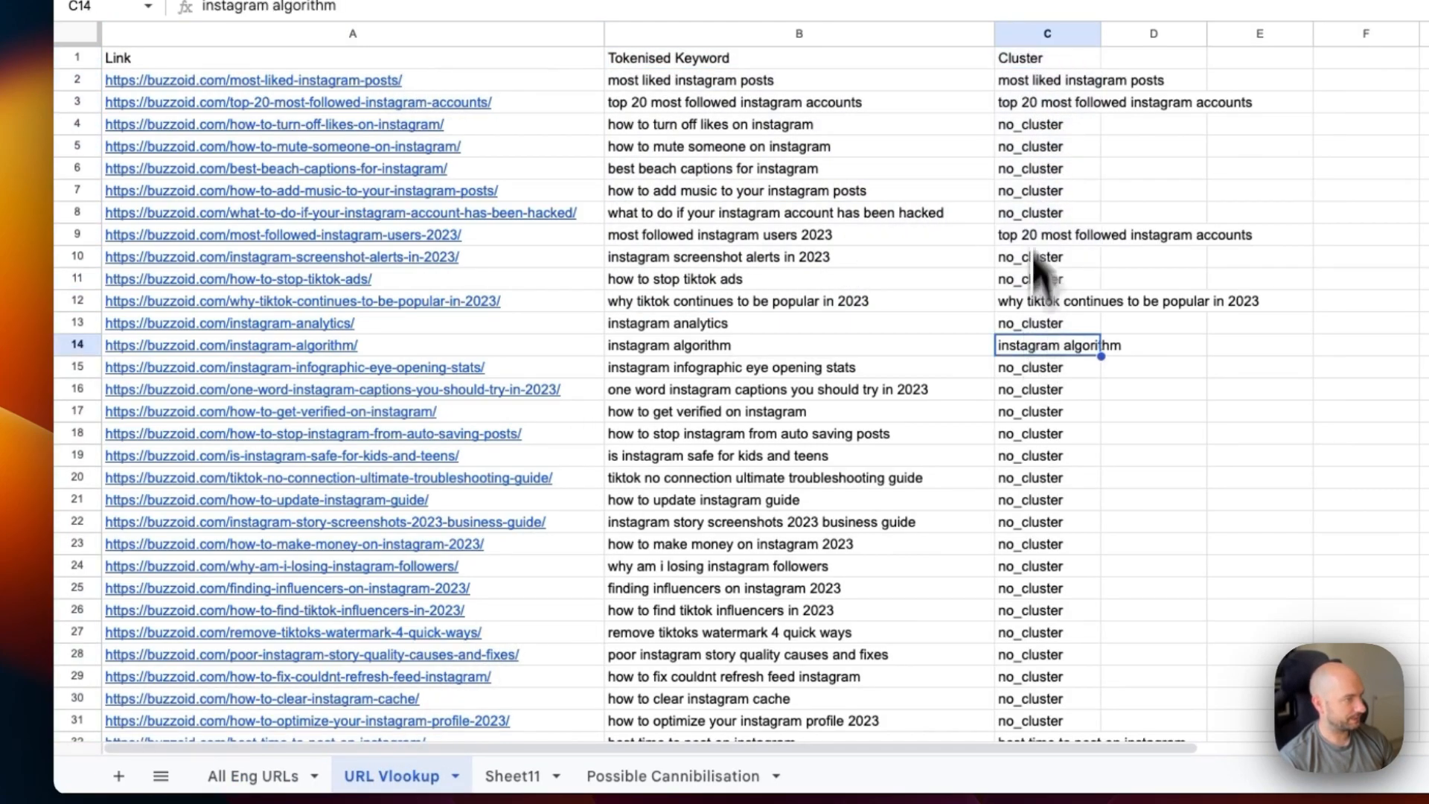
click(1046, 83)
key(ctrl+shift+Down)
key(Delete)
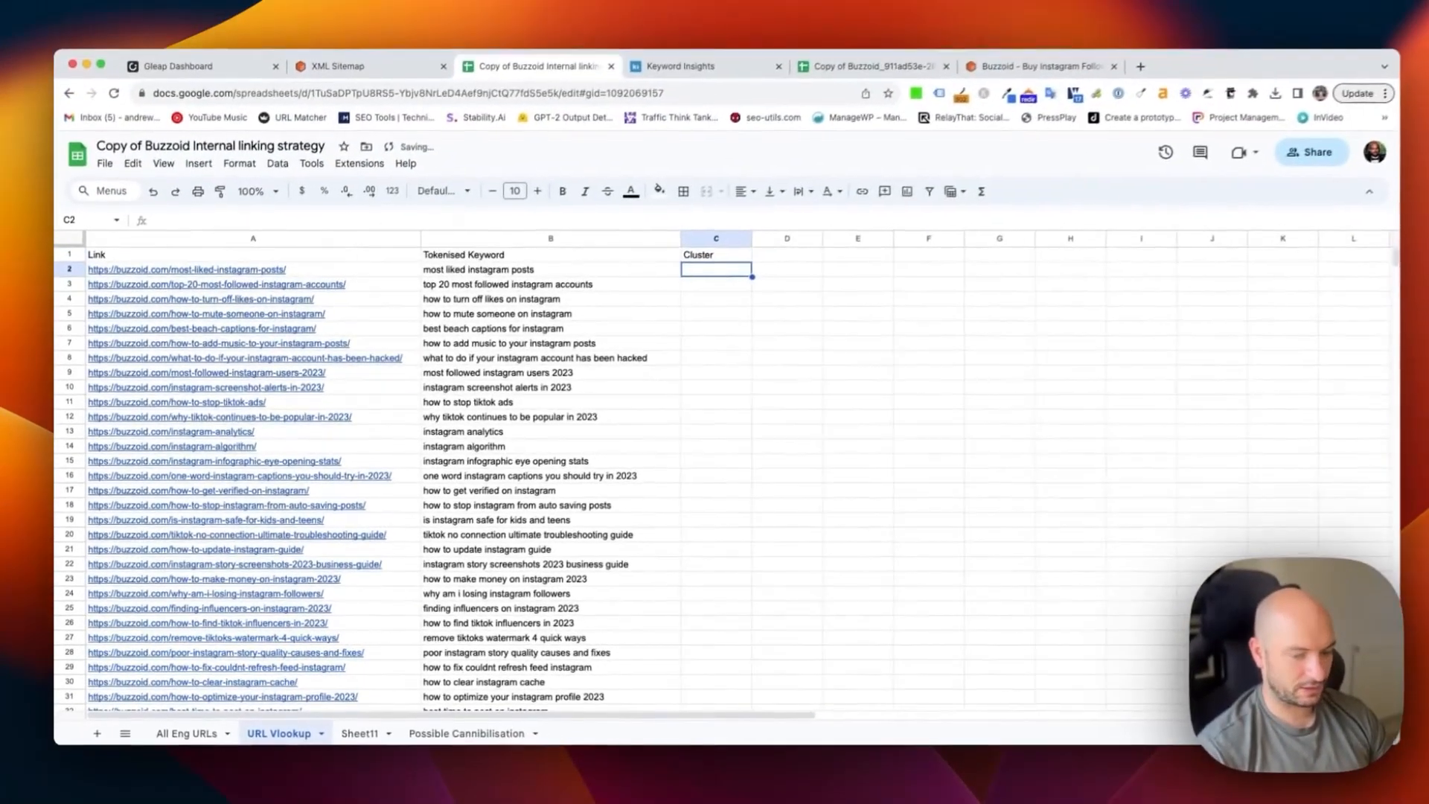
Look up each keyword's cluster by entering =VLOOKUP(B2,Sheet11!A:C,3,false) in C2 and filling it down the Cluster column.
text(=vl)
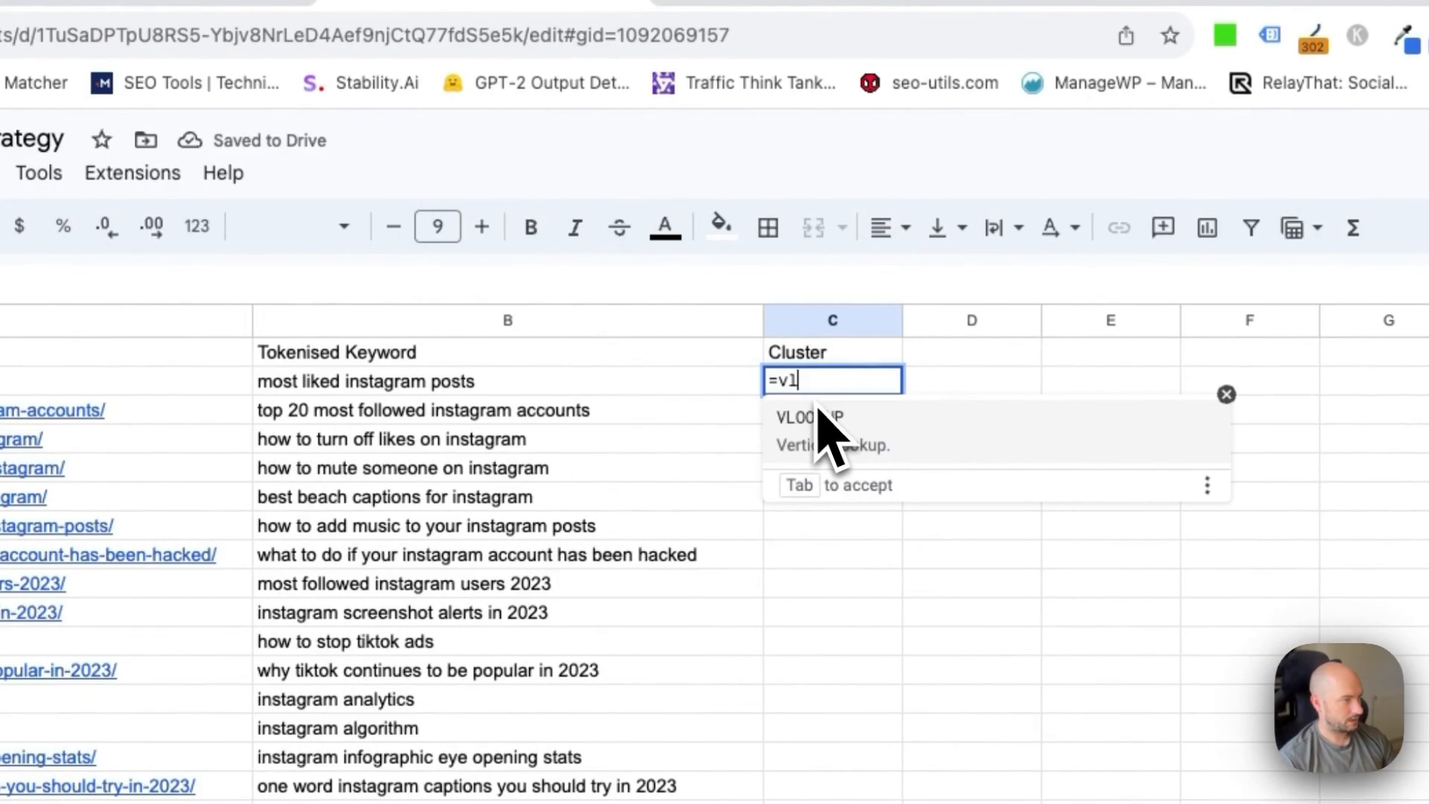
click(808, 428)
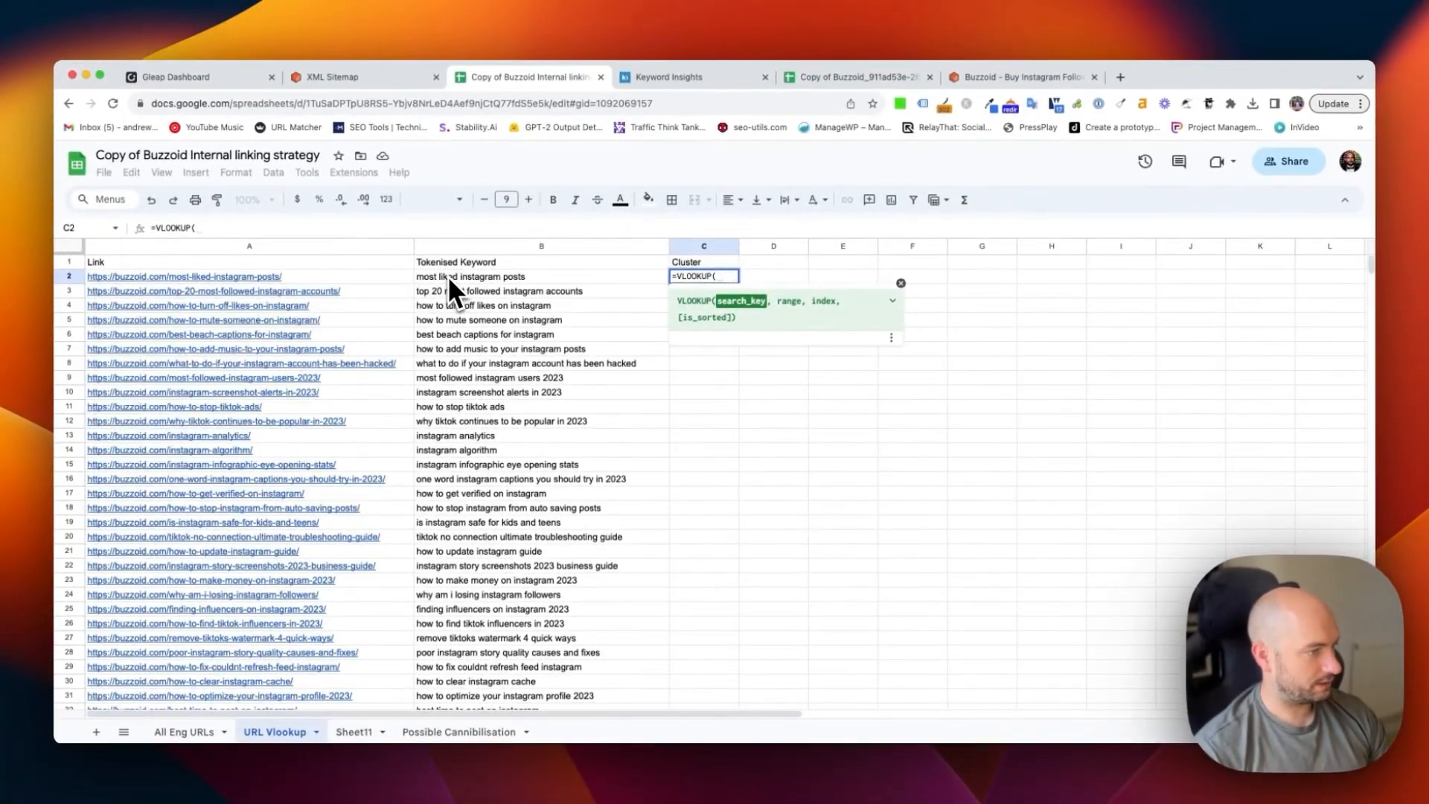
click(448, 275)
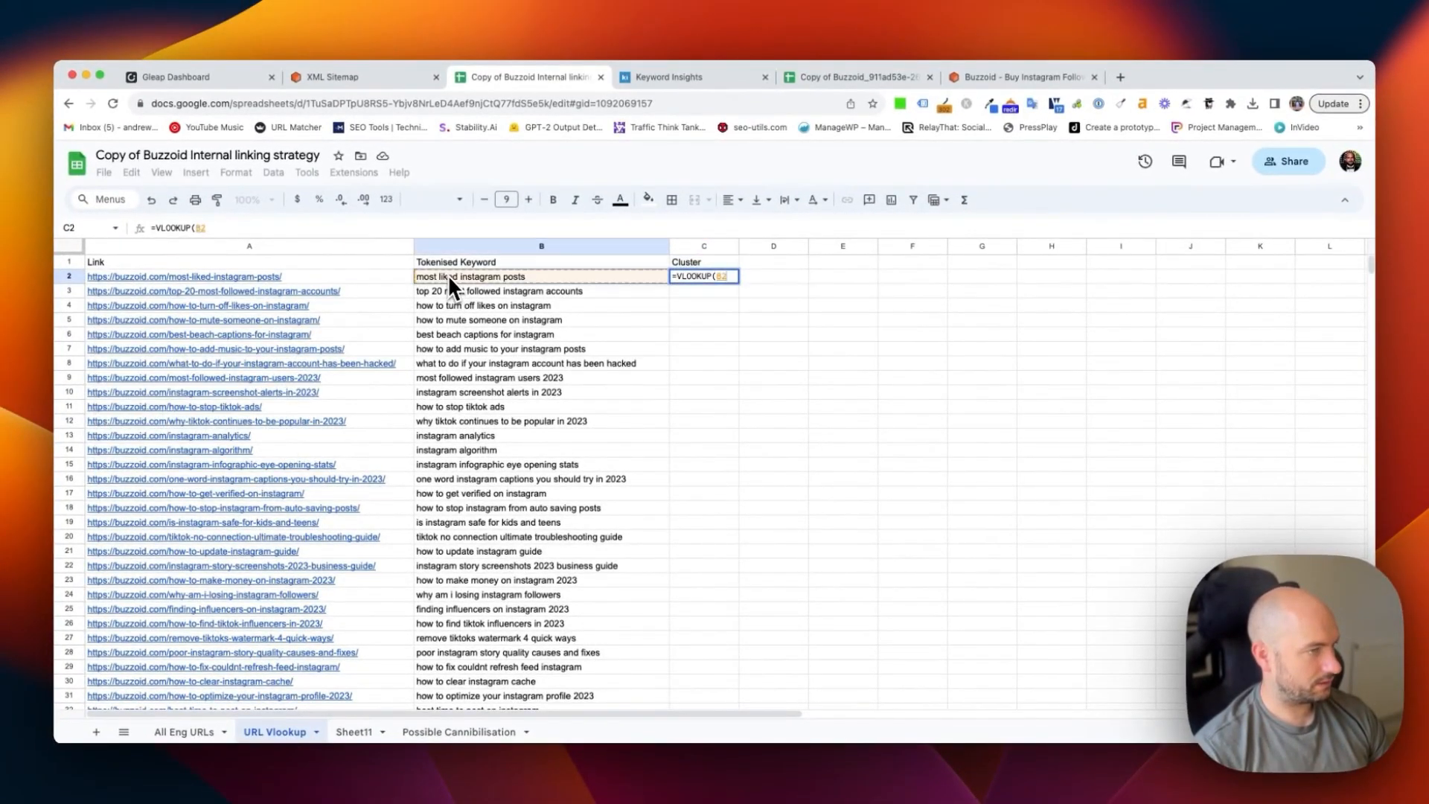
text(,)
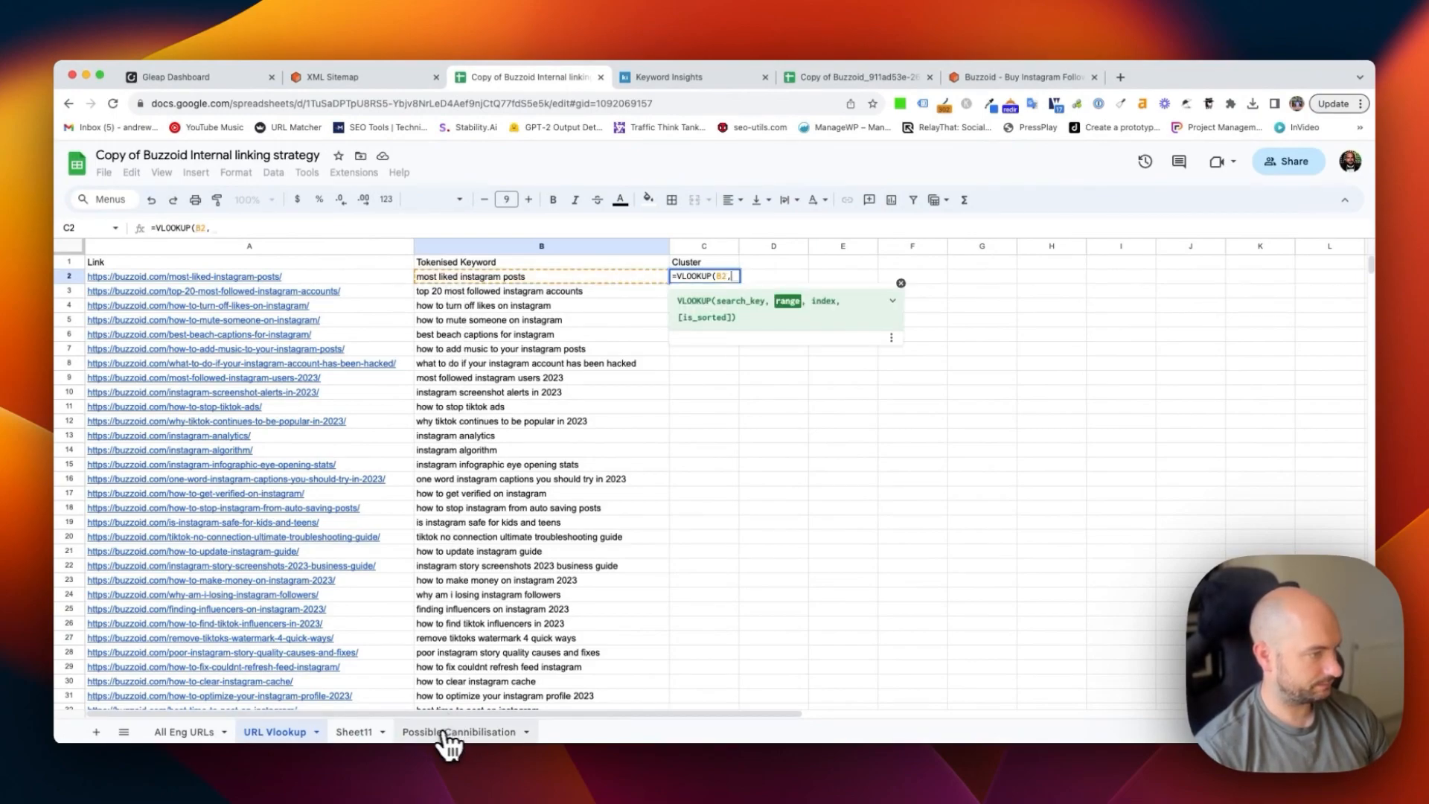
click(356, 731)
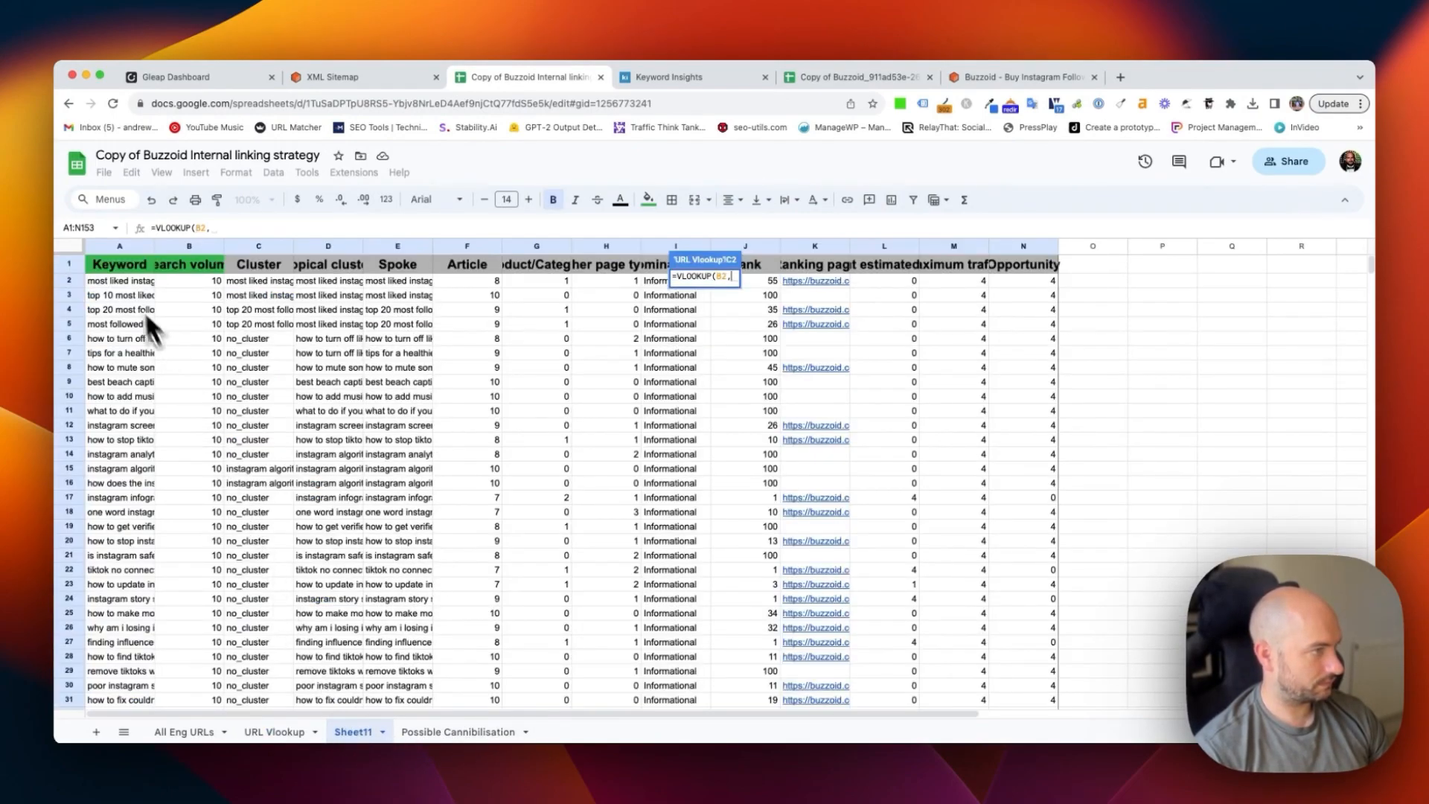
drag(124, 248, 260, 239)
text(,3,false)
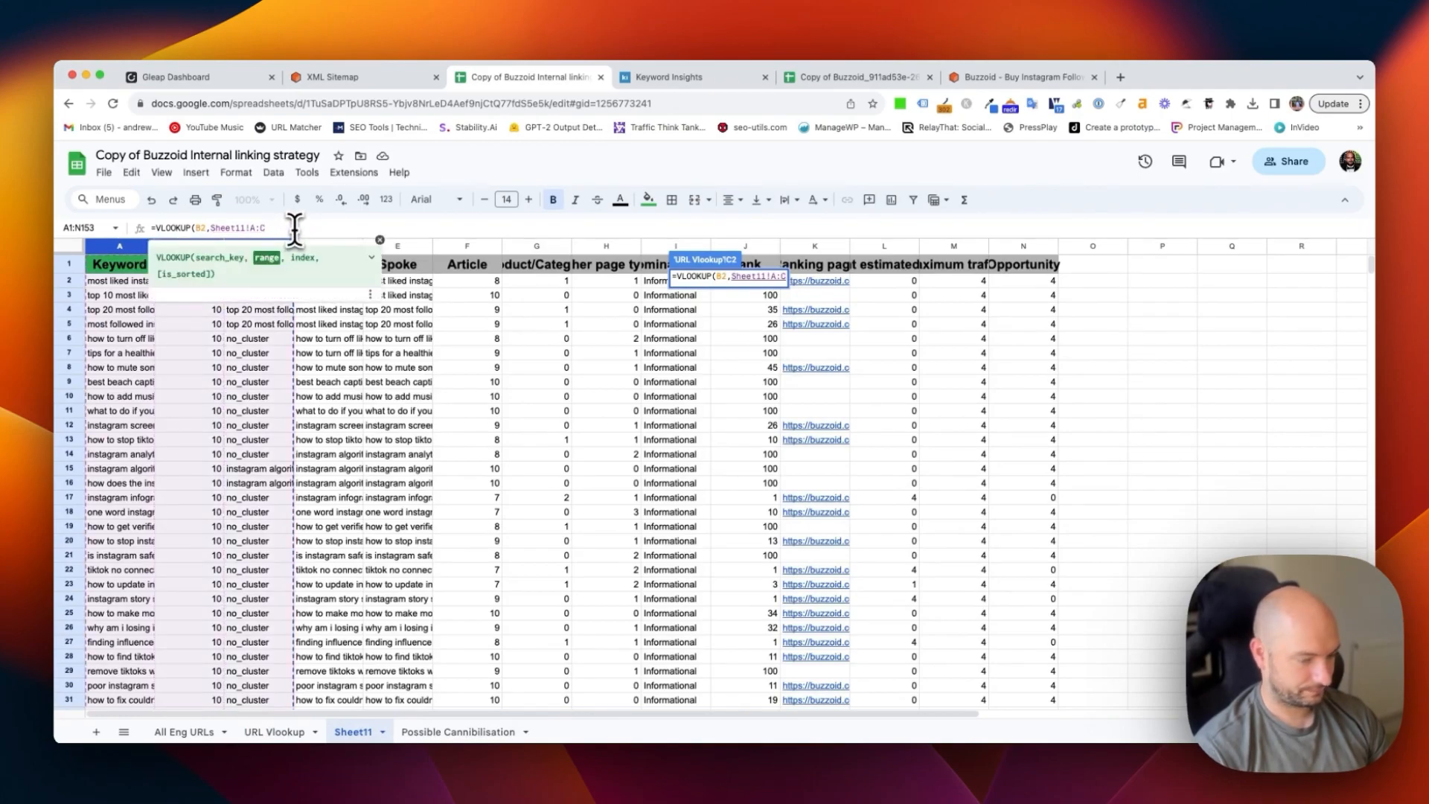
text())
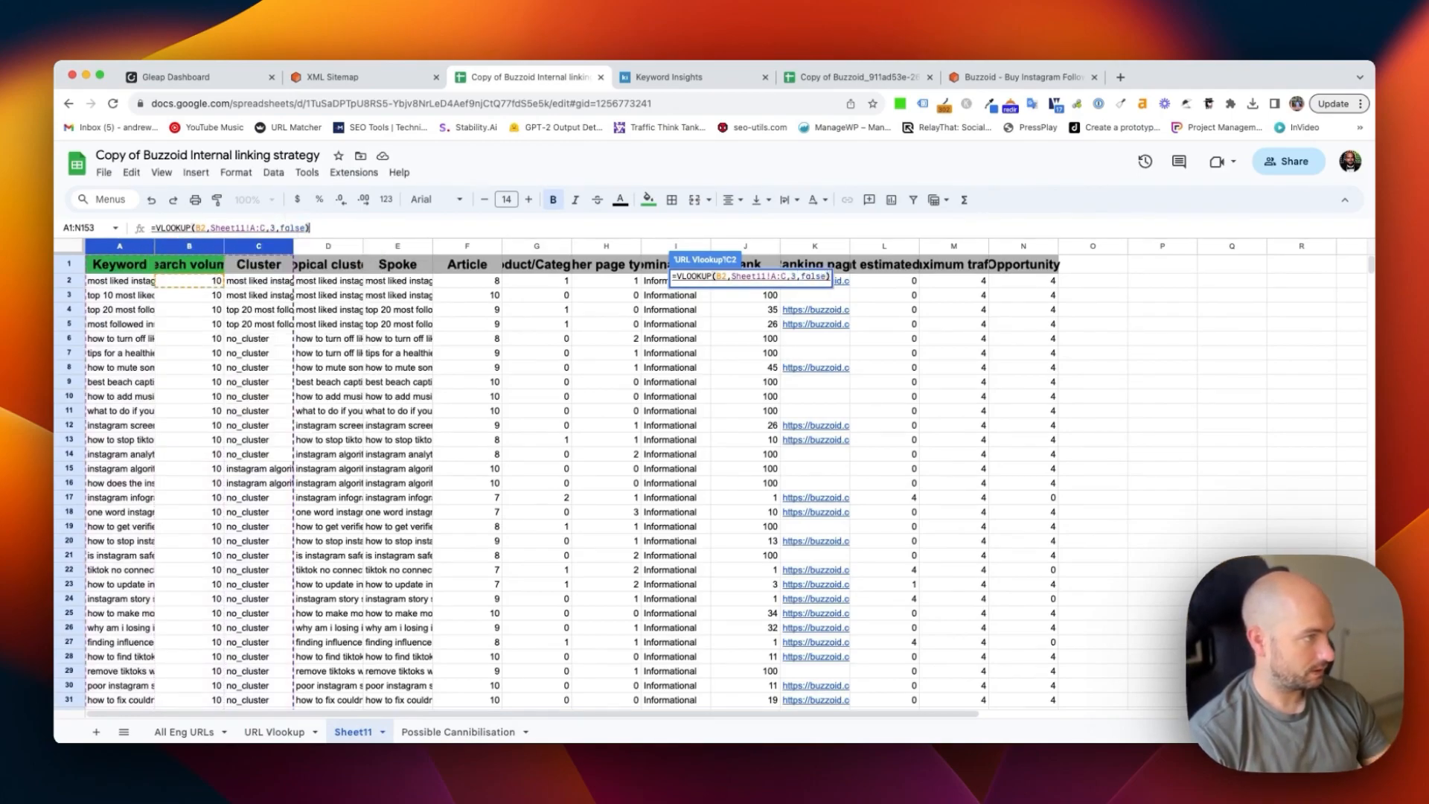
key(Return)
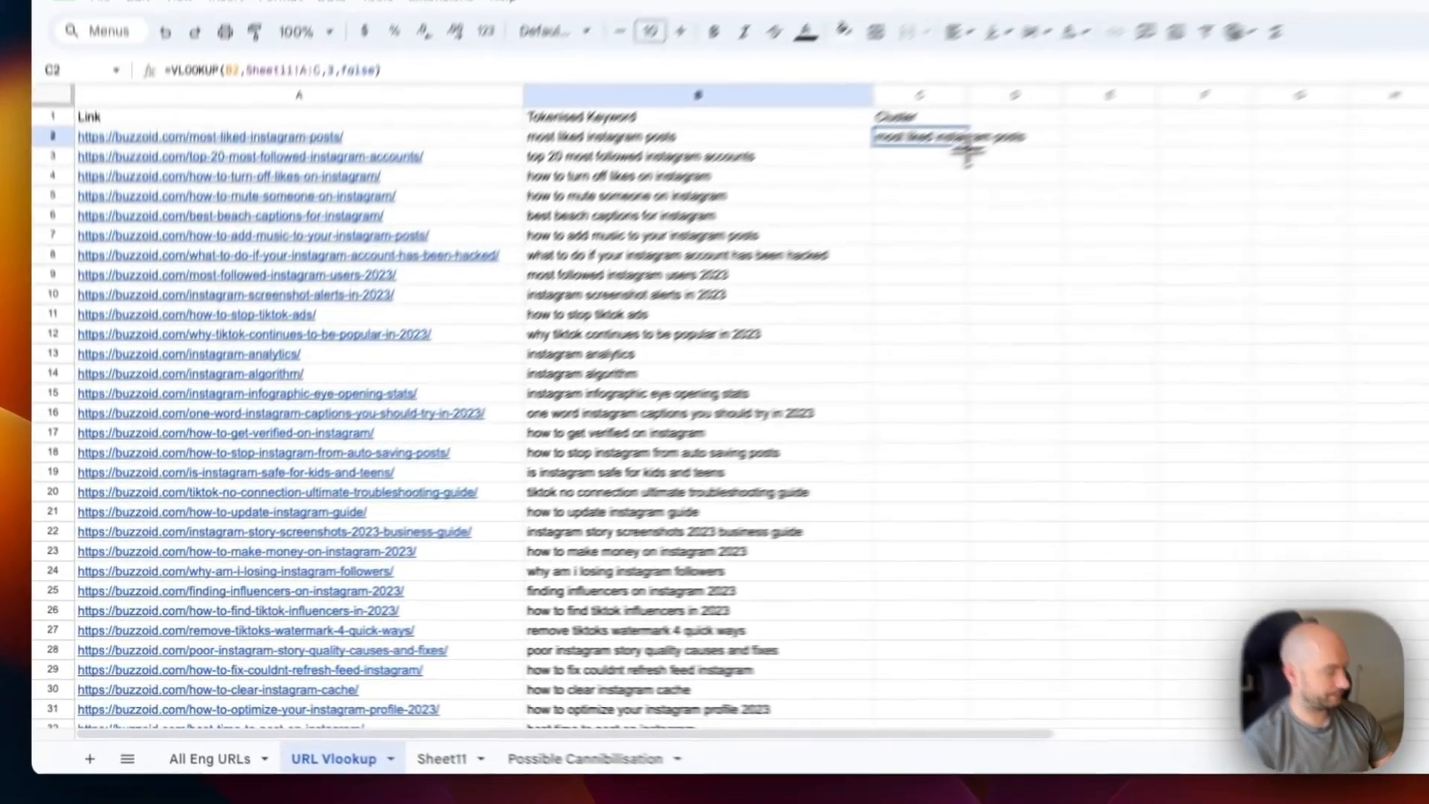
double_click(739, 283)
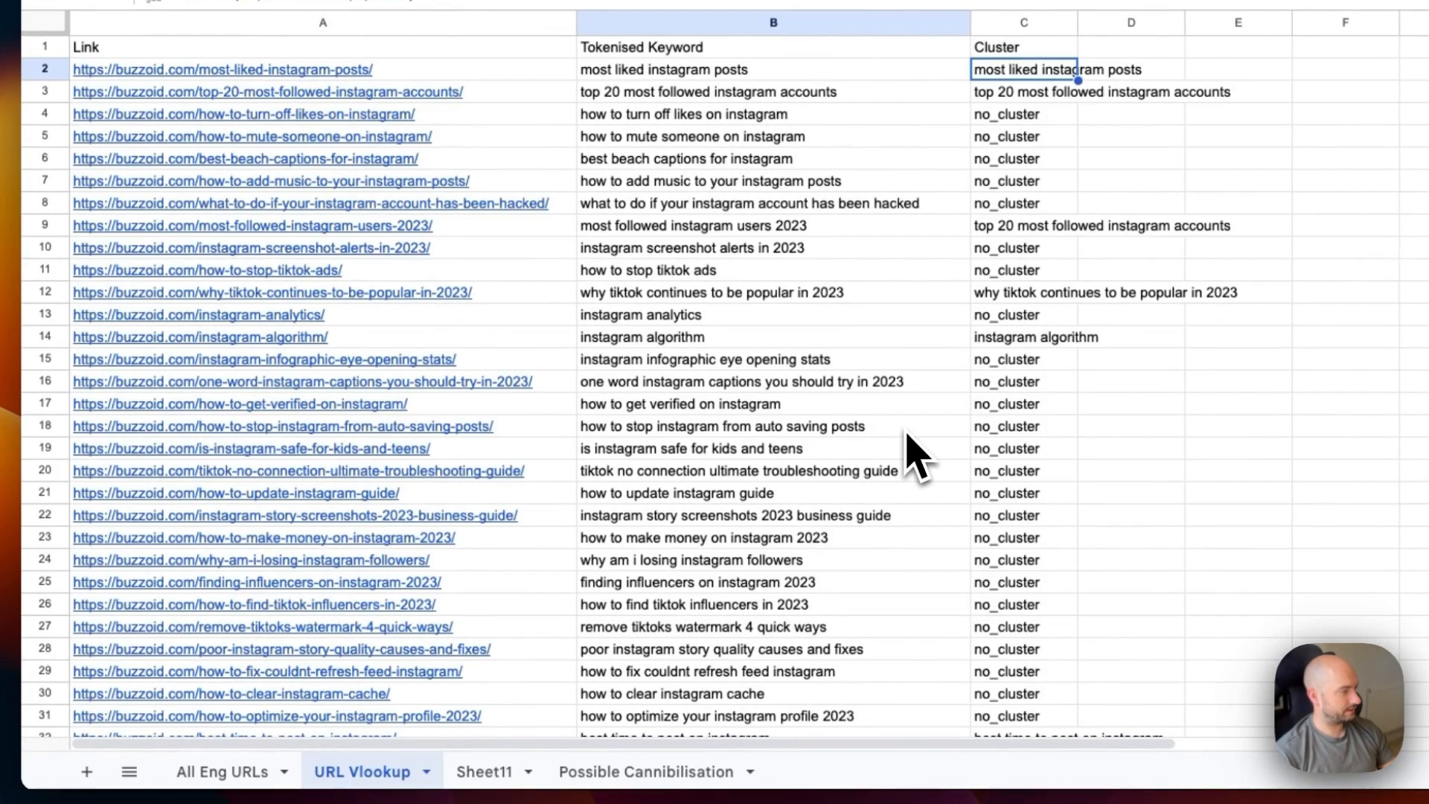
Review the Link and Tokenised Keyword columns and widen the Cluster column in the URL Vlookup sheet.
click(319, 25)
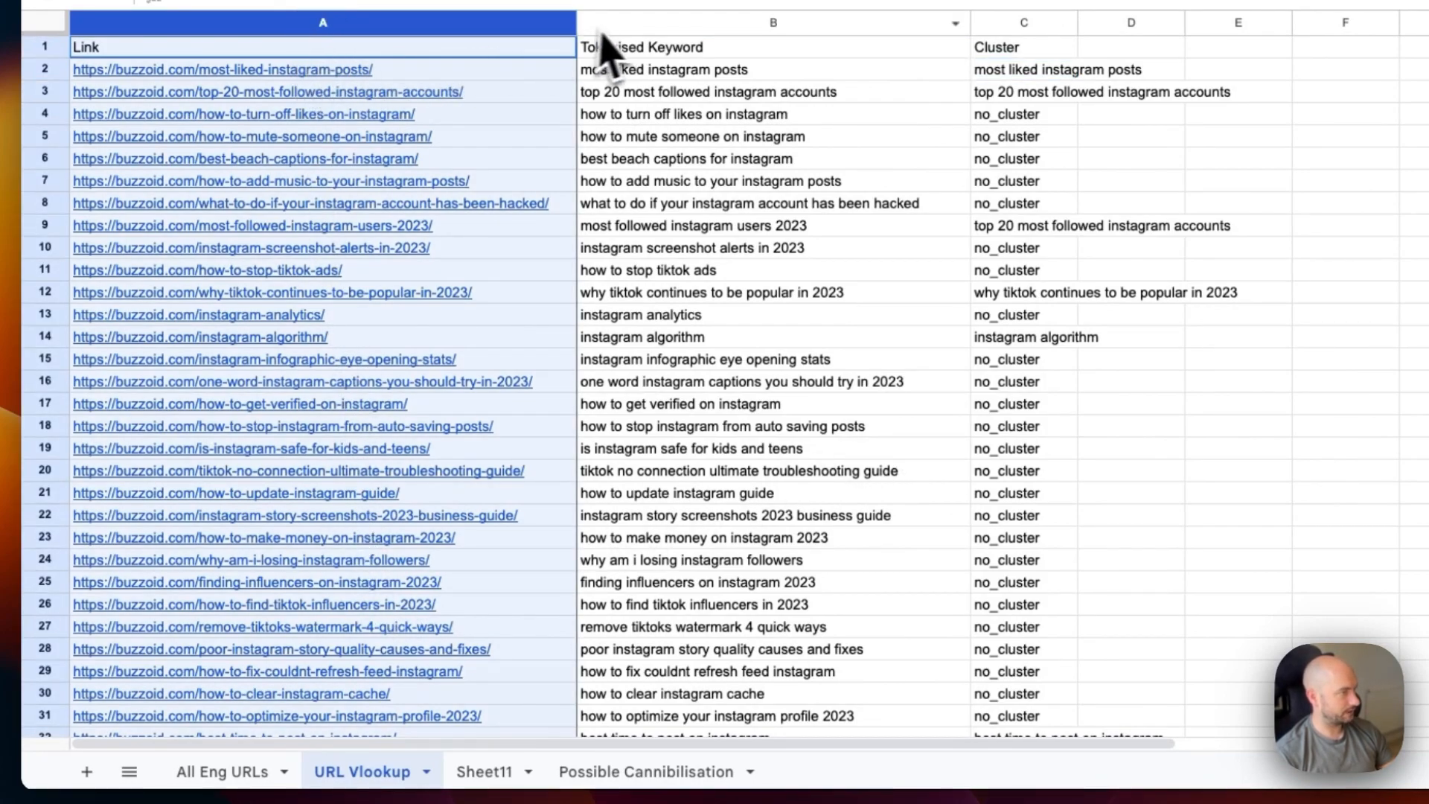
click(629, 22)
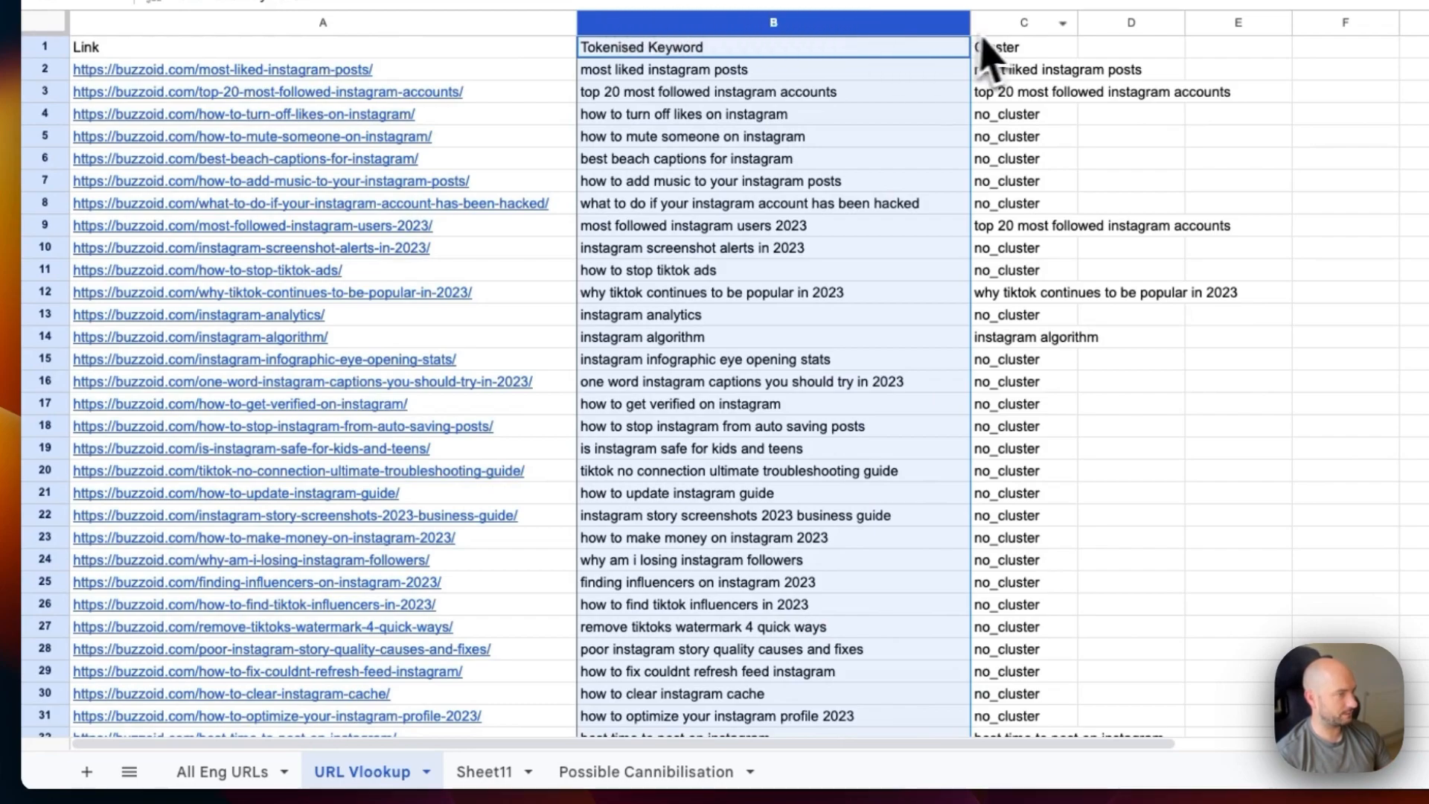
click(1009, 20)
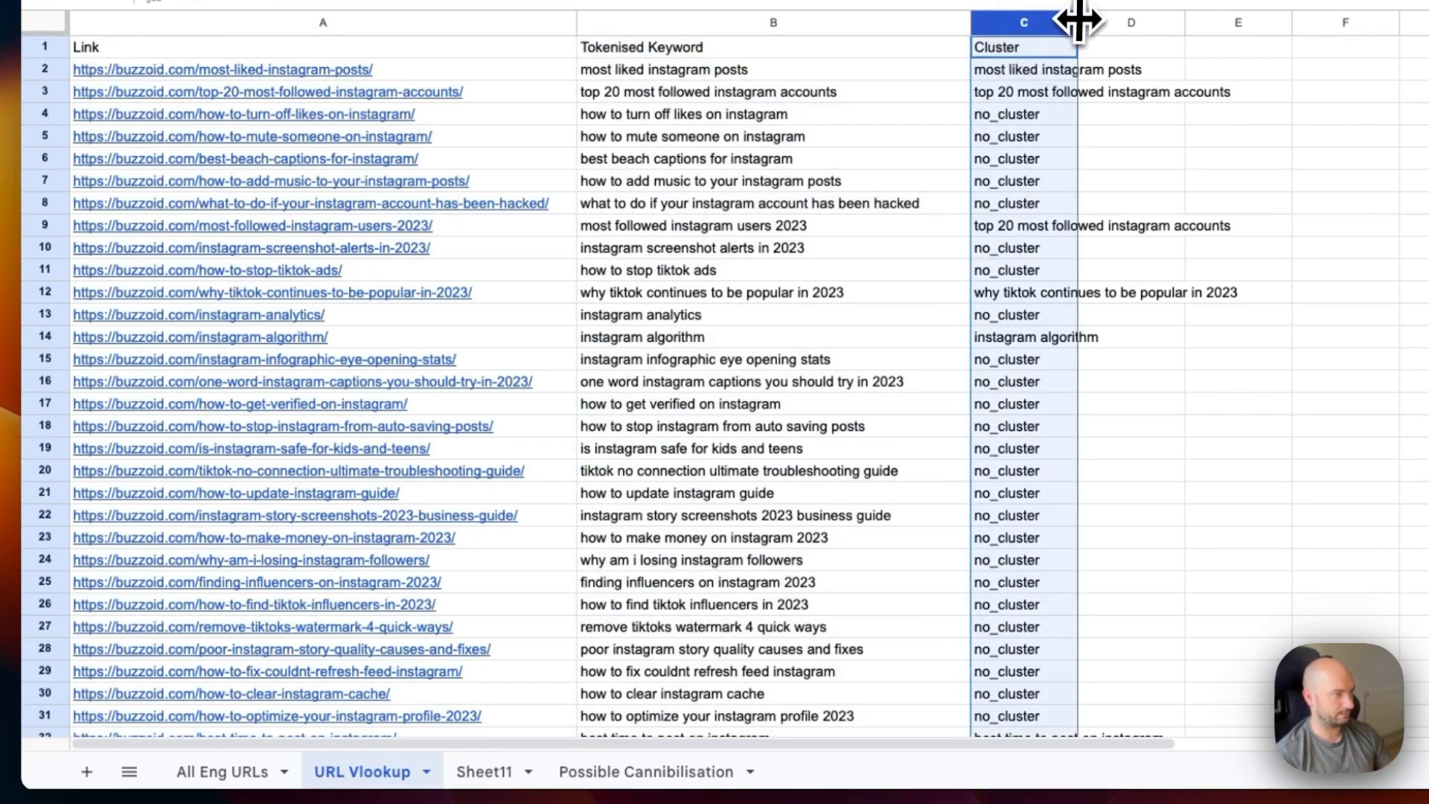
drag(1079, 21, 1216, 27)
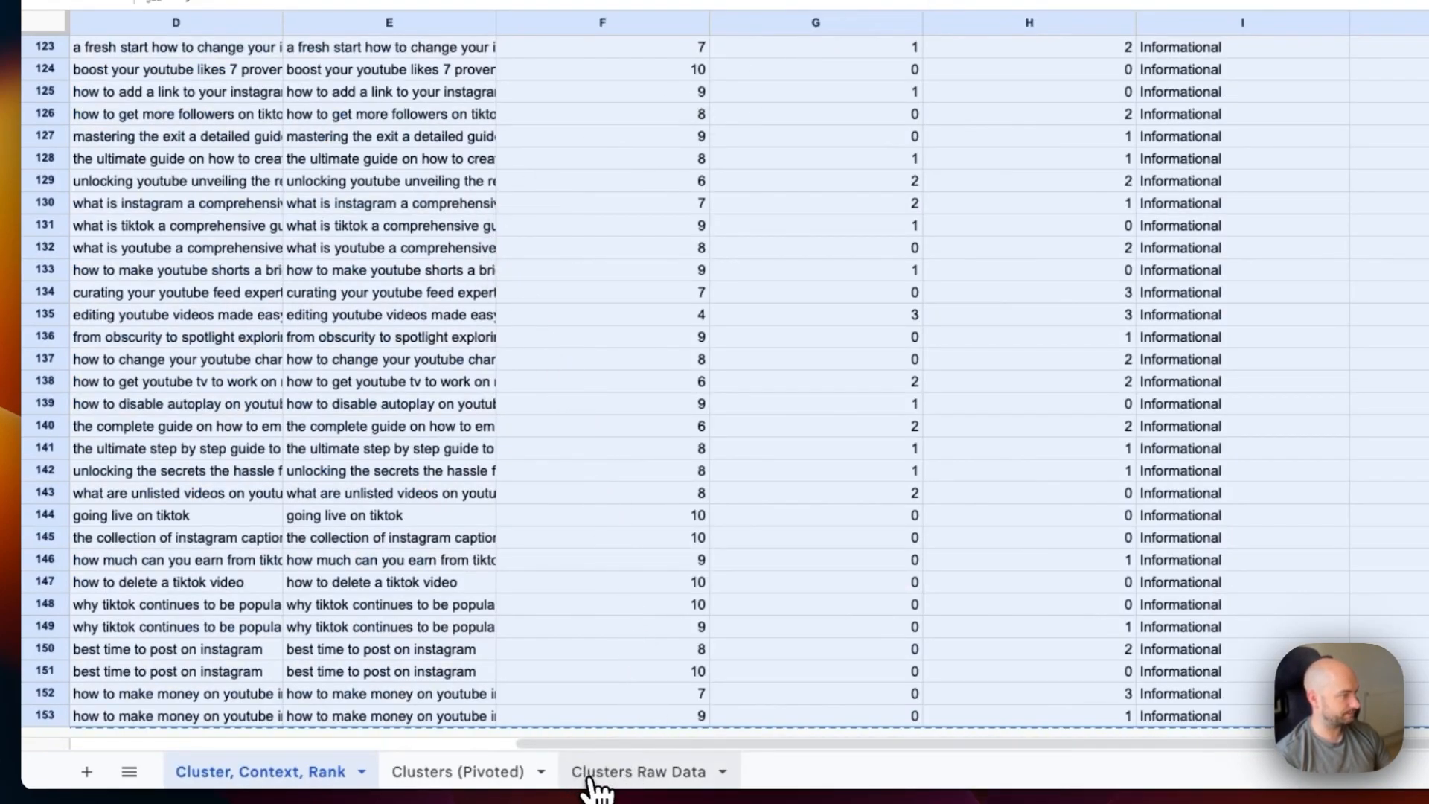
Review the cluster names in the Clusters (Pivoted) sheet of the clusters report.
click(589, 774)
click(456, 772)
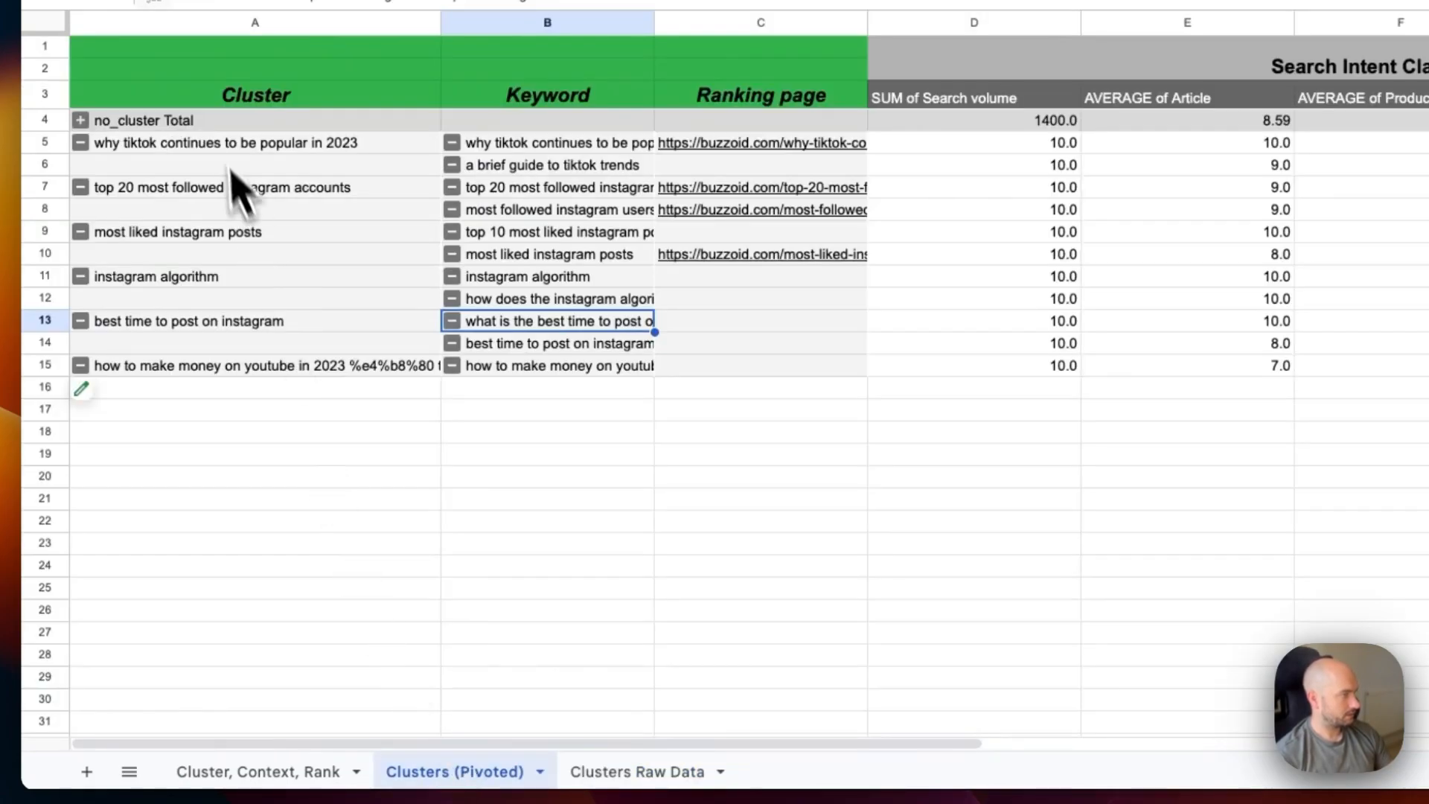
click(213, 145)
drag(229, 149, 249, 405)
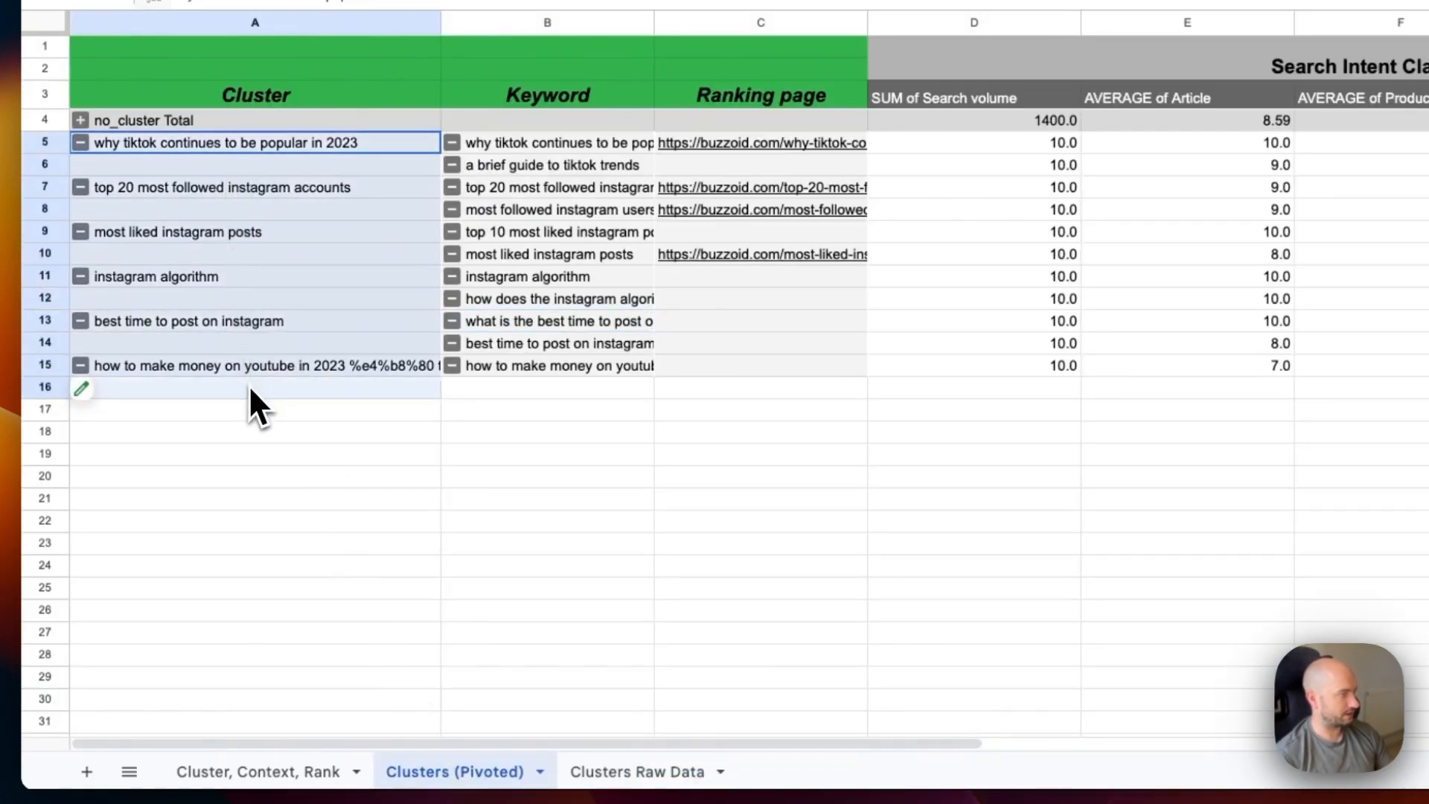
click(983, 0)
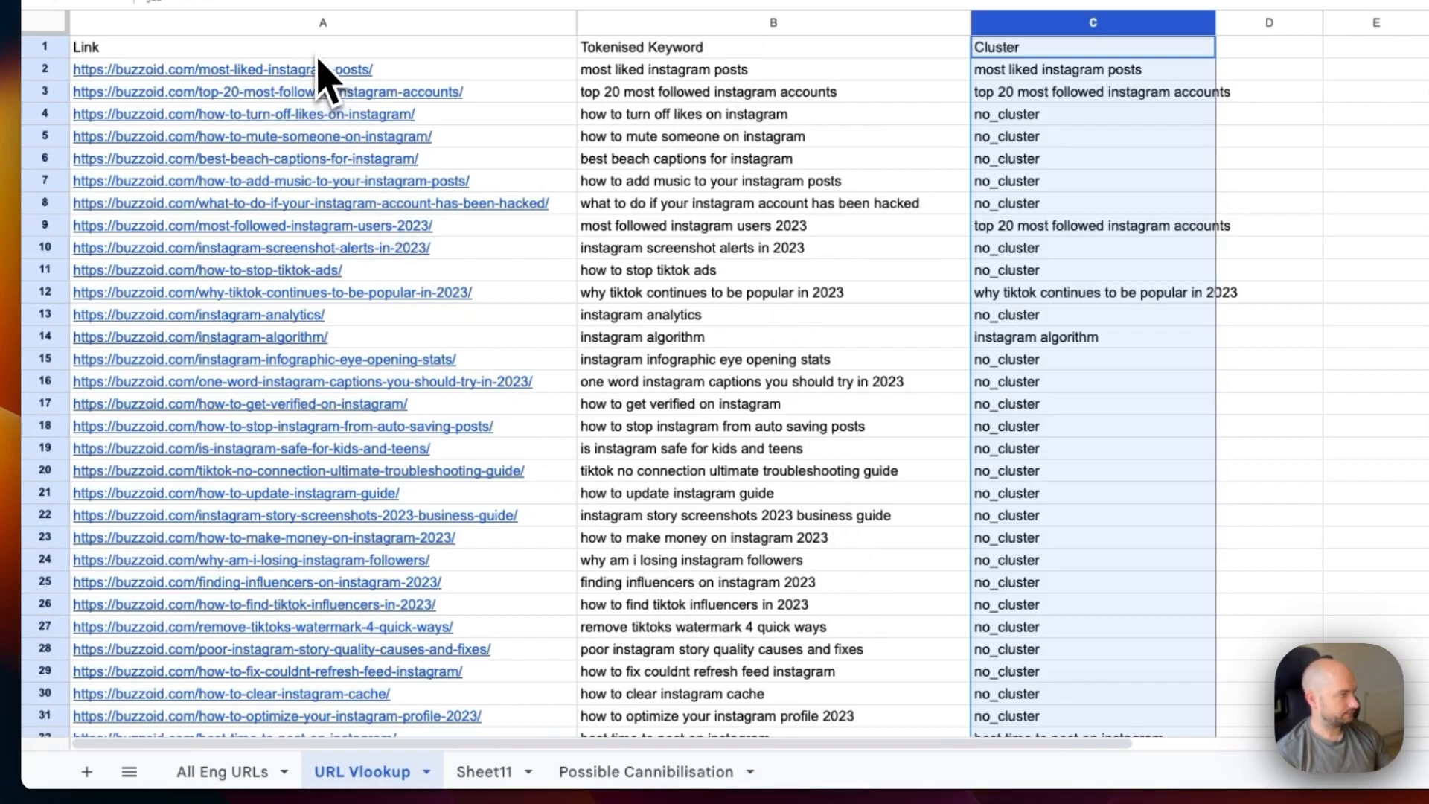
click(315, 54)
key(shift+super+Right)
key(shift+super+Down)
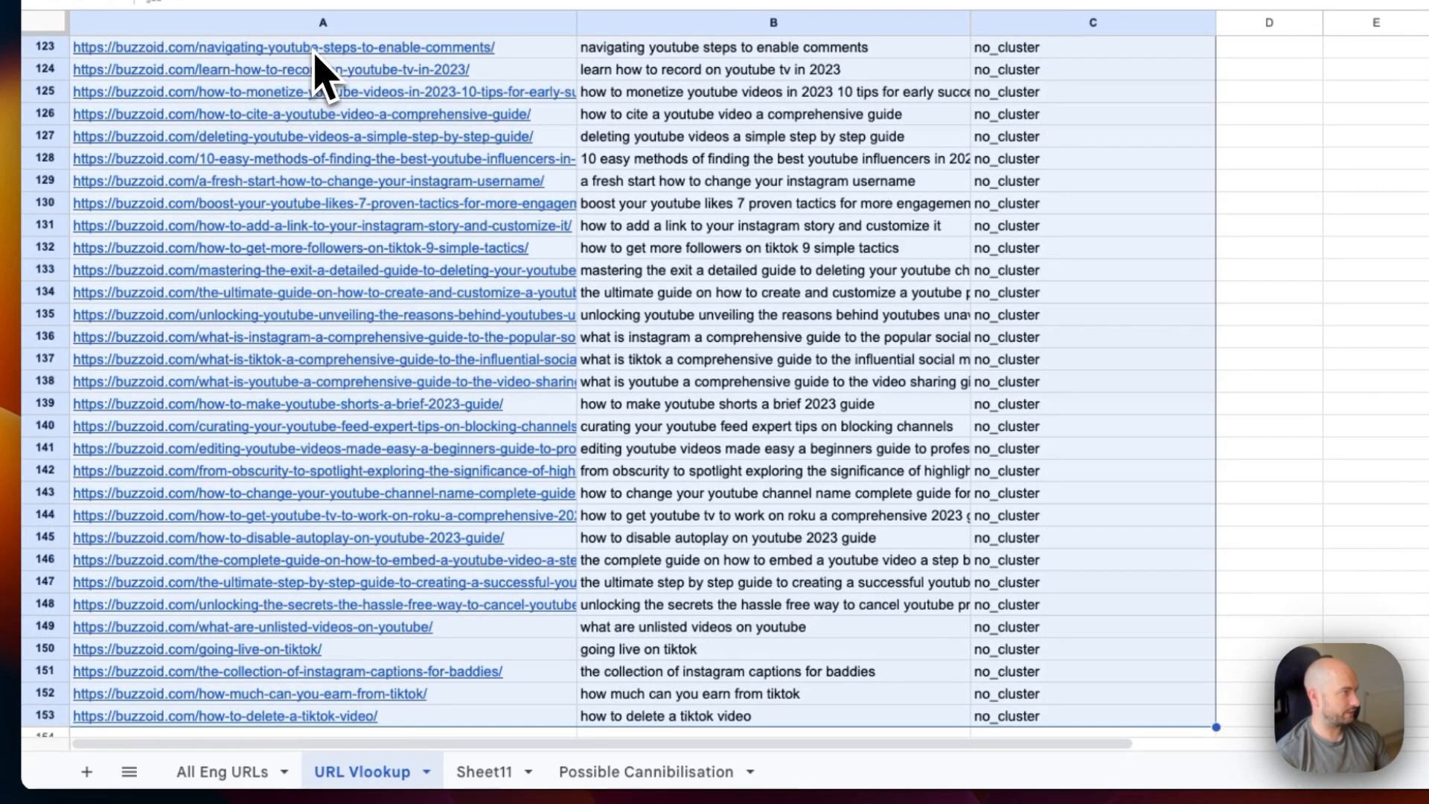
click(326, 2)
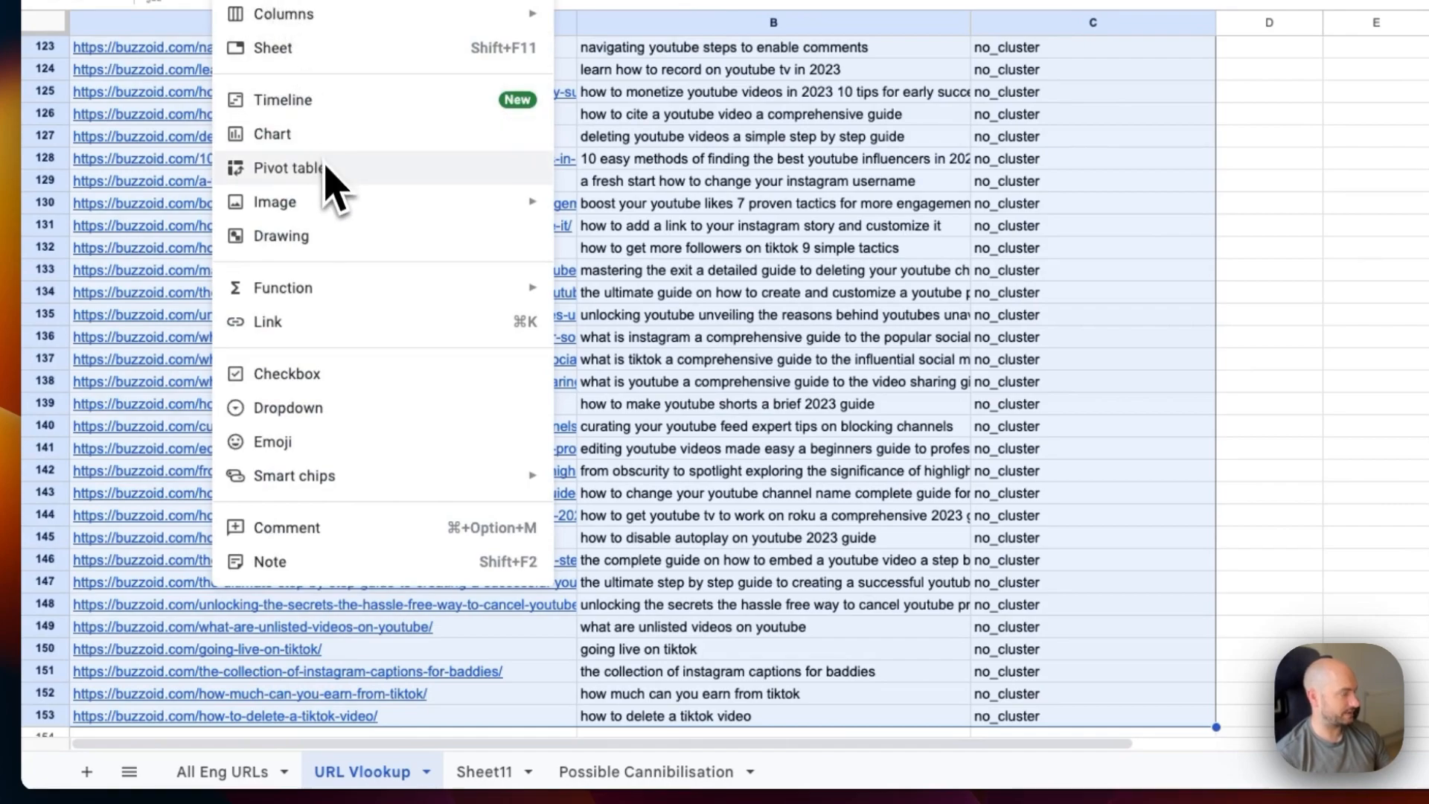
Open the pivot table editor in the Possible Cannibilisation sheet and widen its pane.
click(652, 774)
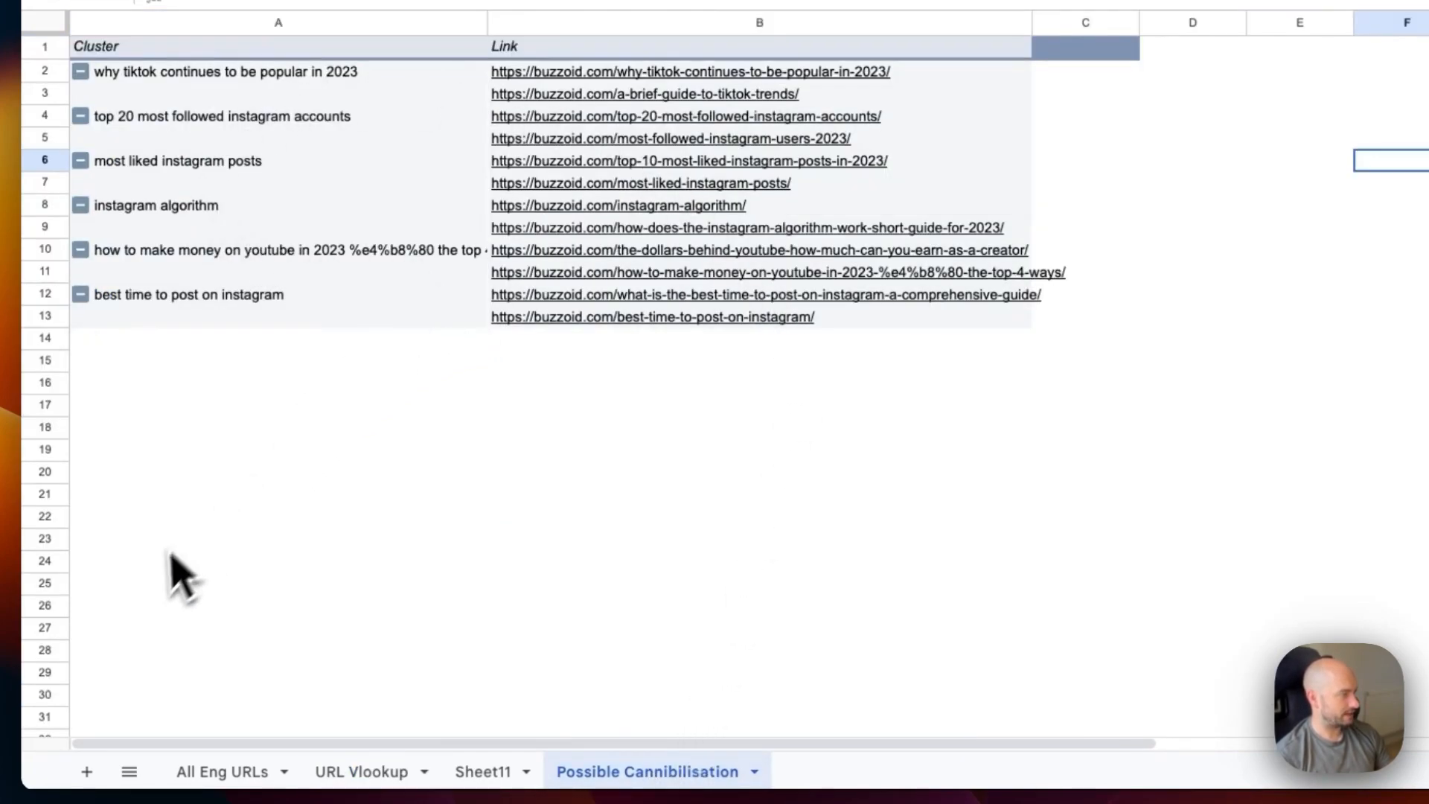
click(153, 298)
mouse_move(101, 357)
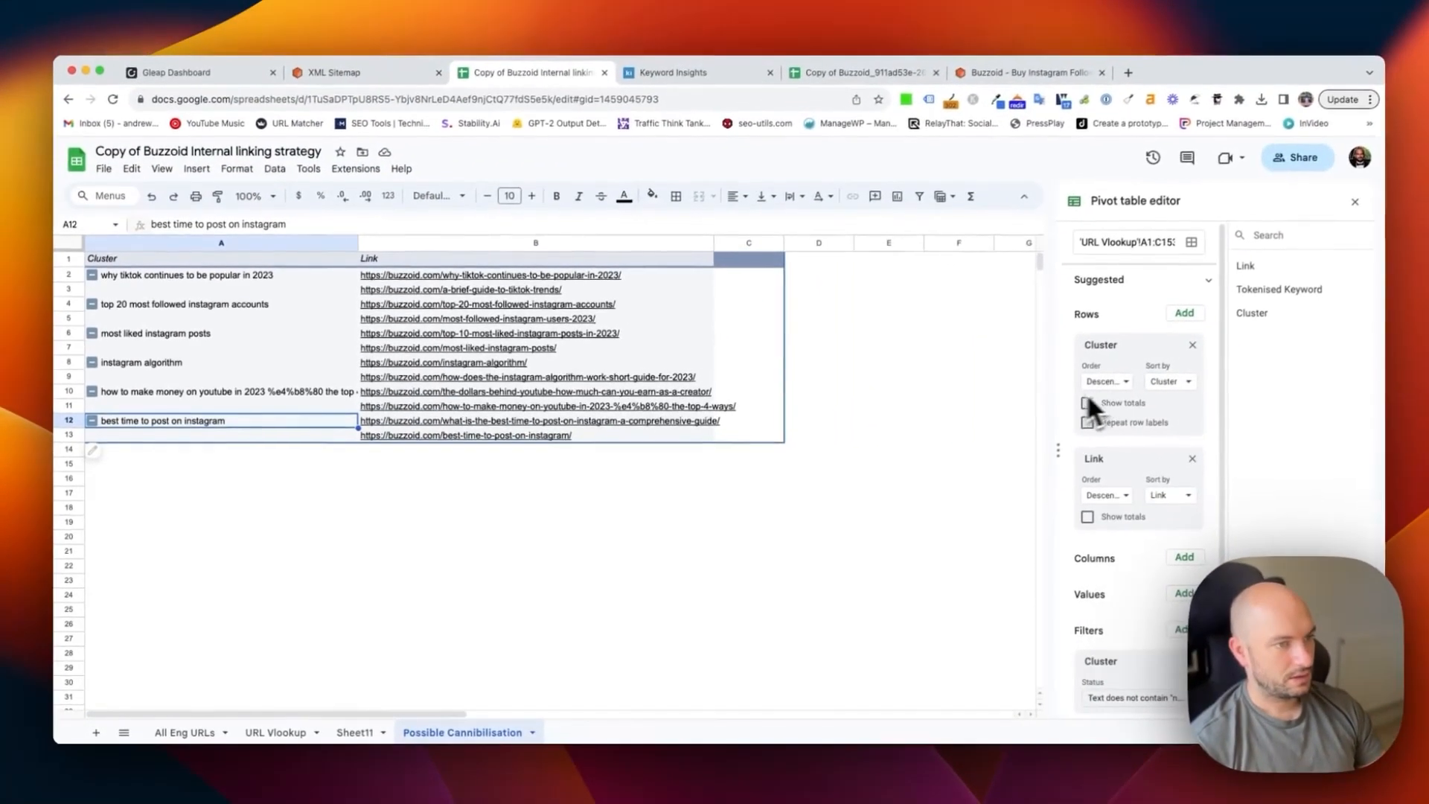
drag(1049, 452, 867, 455)
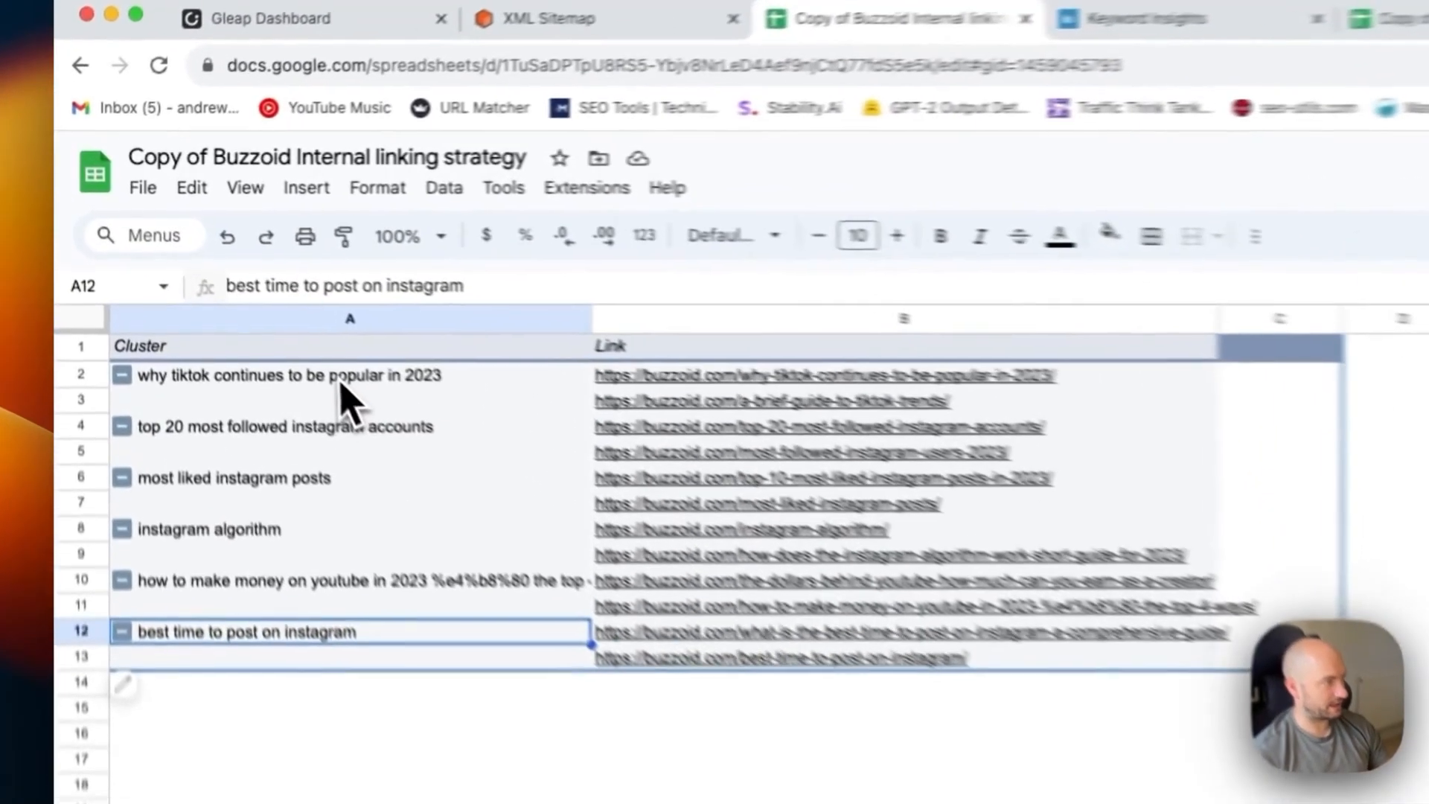
Examine which links are grouped under the "why tiktok continues to be popular in 2023" and "top 20 most followed instagram accounts" clusters.
click(213, 282)
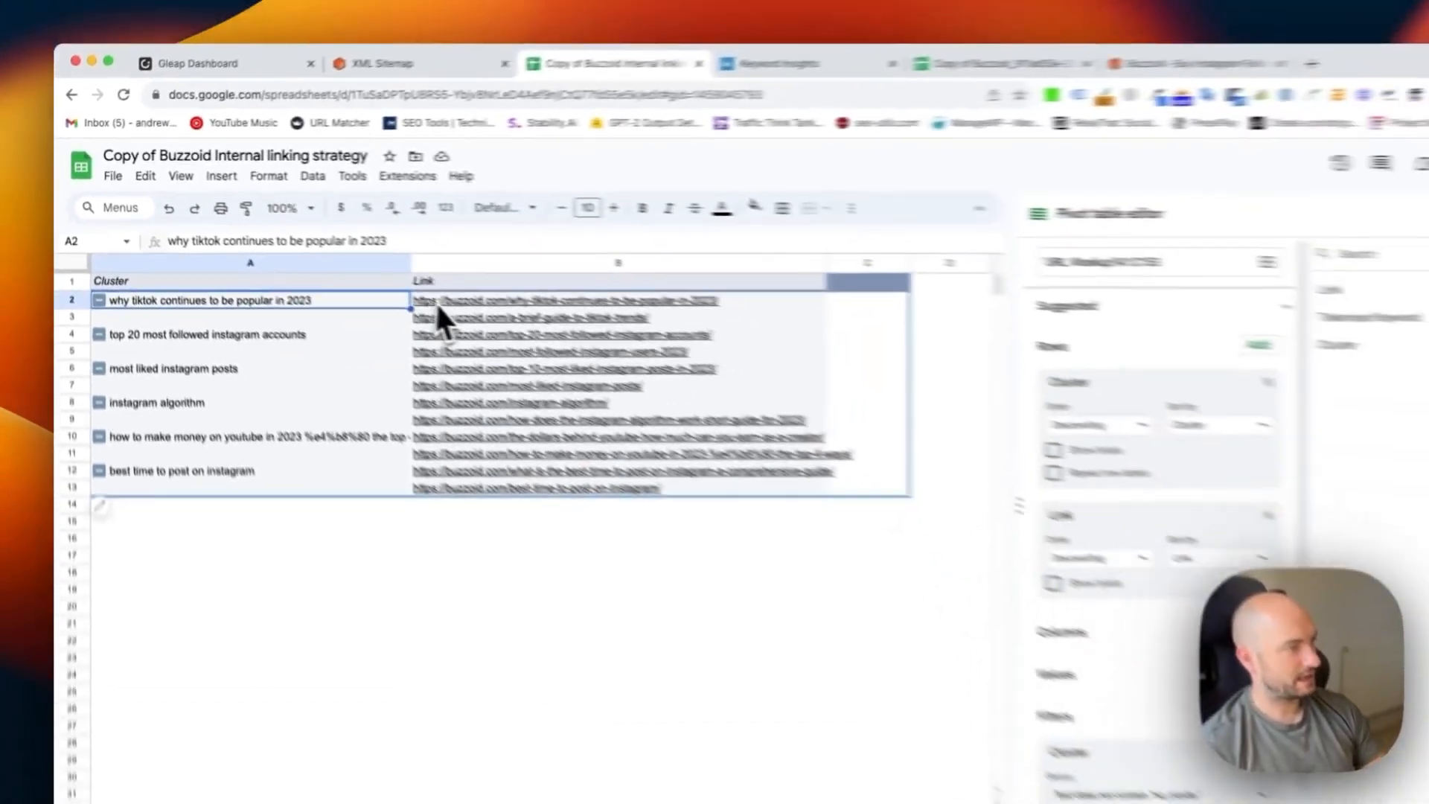
drag(714, 403, 715, 432)
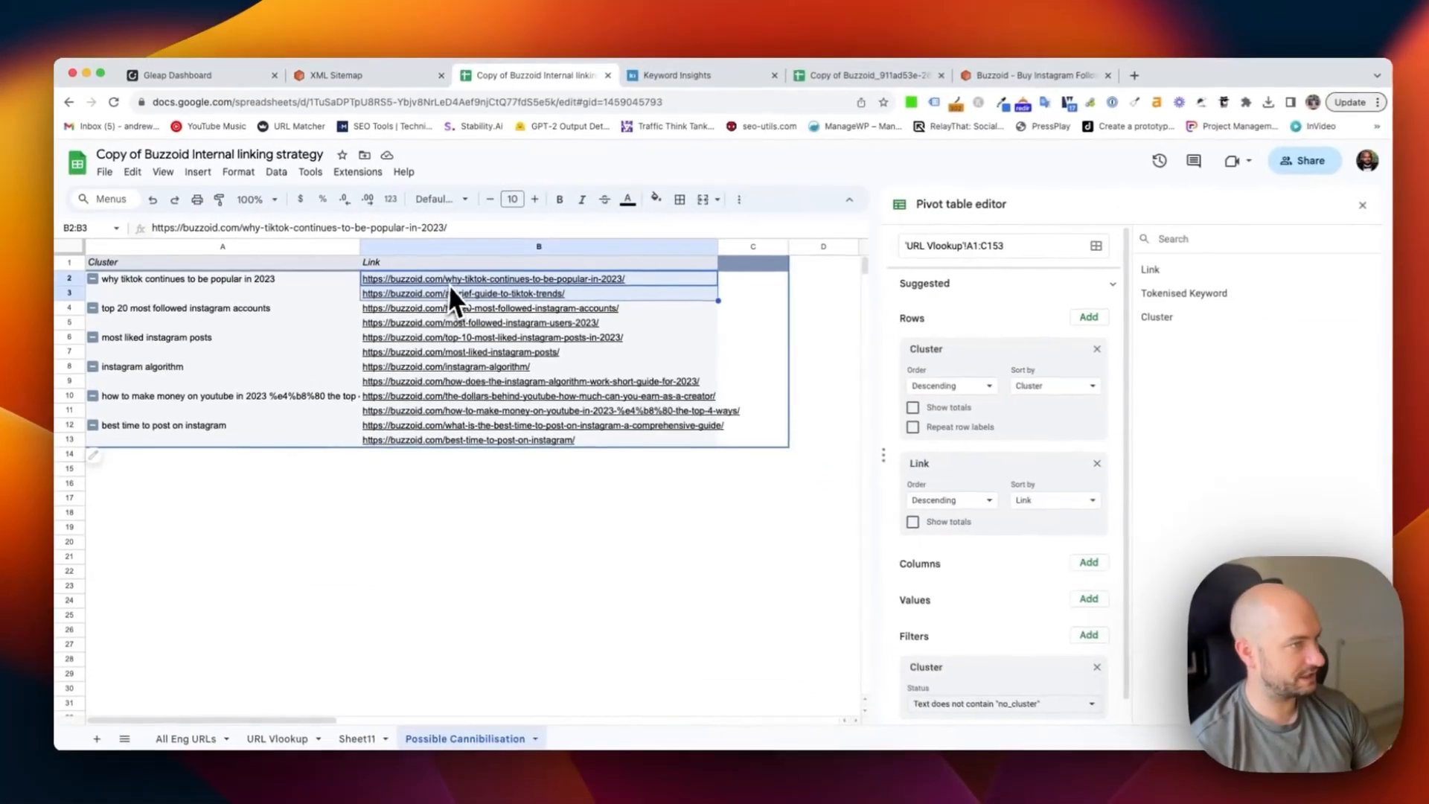
mouse_move(535, 294)
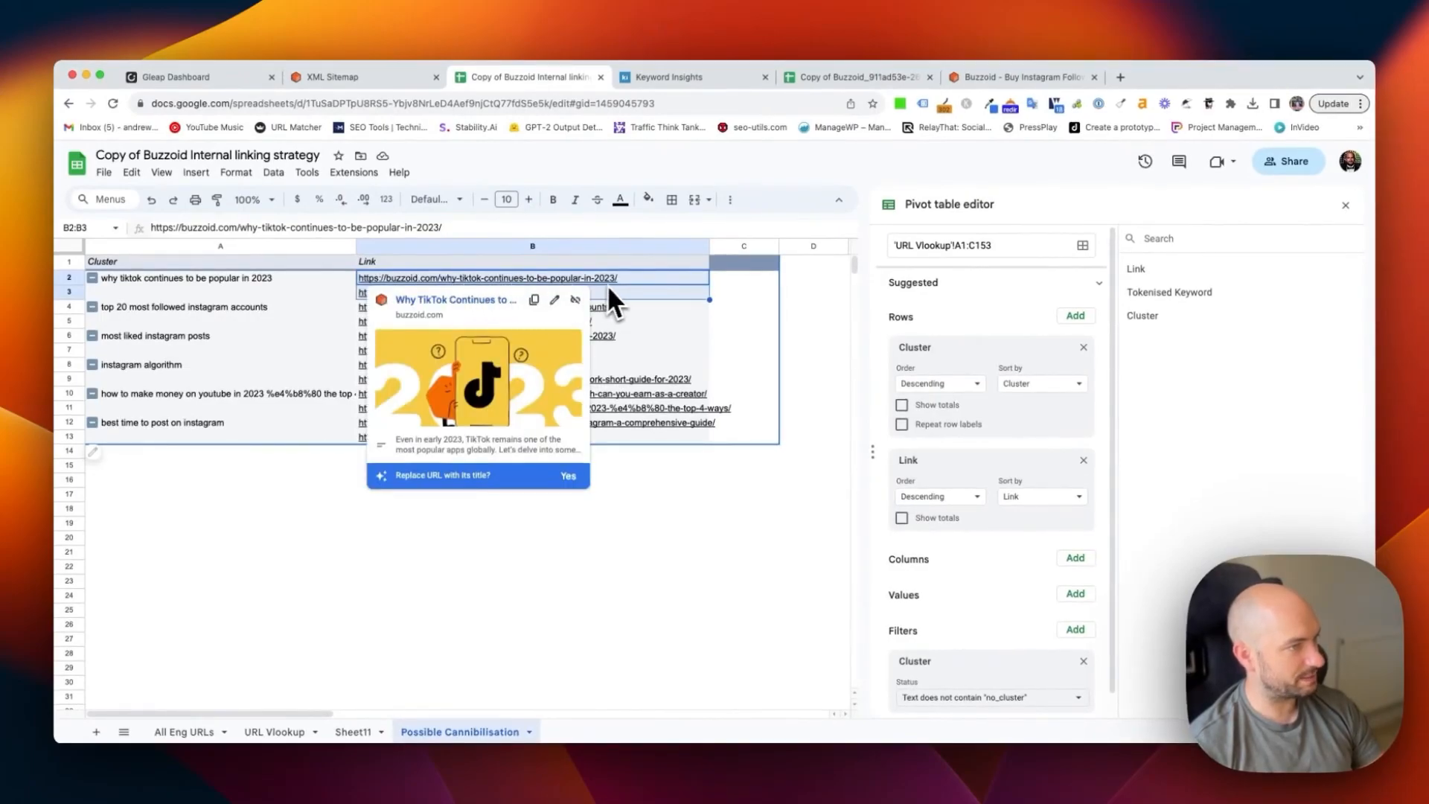
click(645, 293)
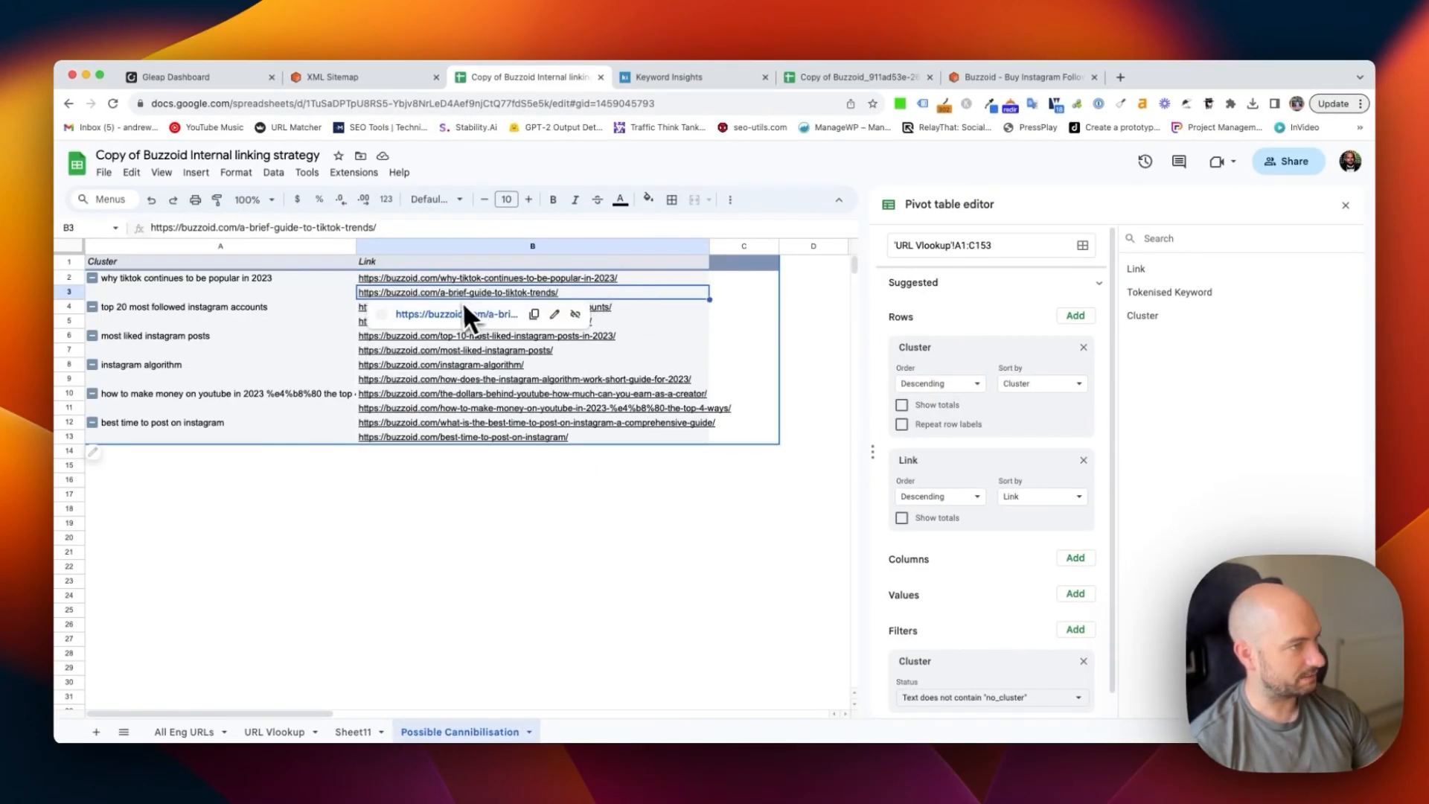
click(716, 323)
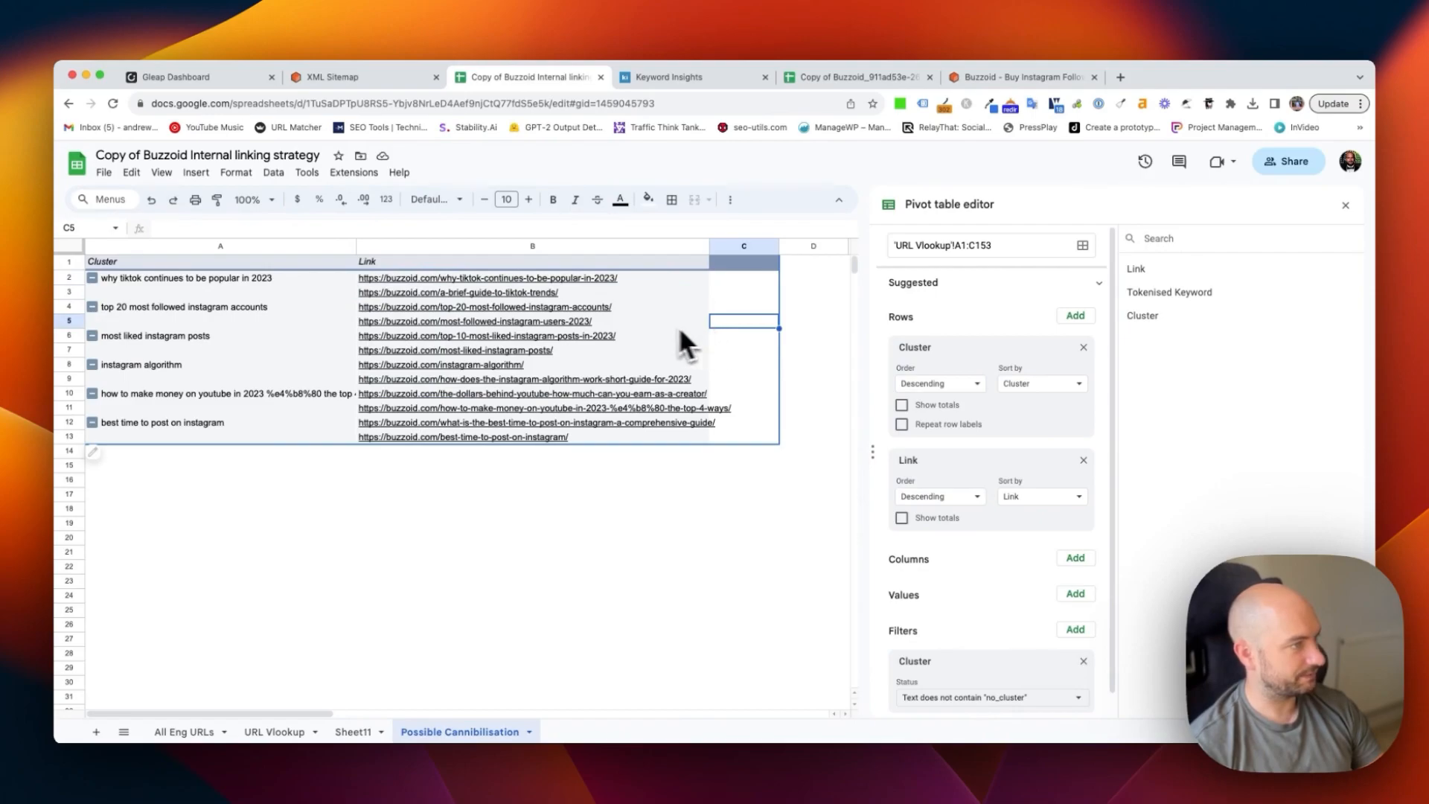
click(210, 311)
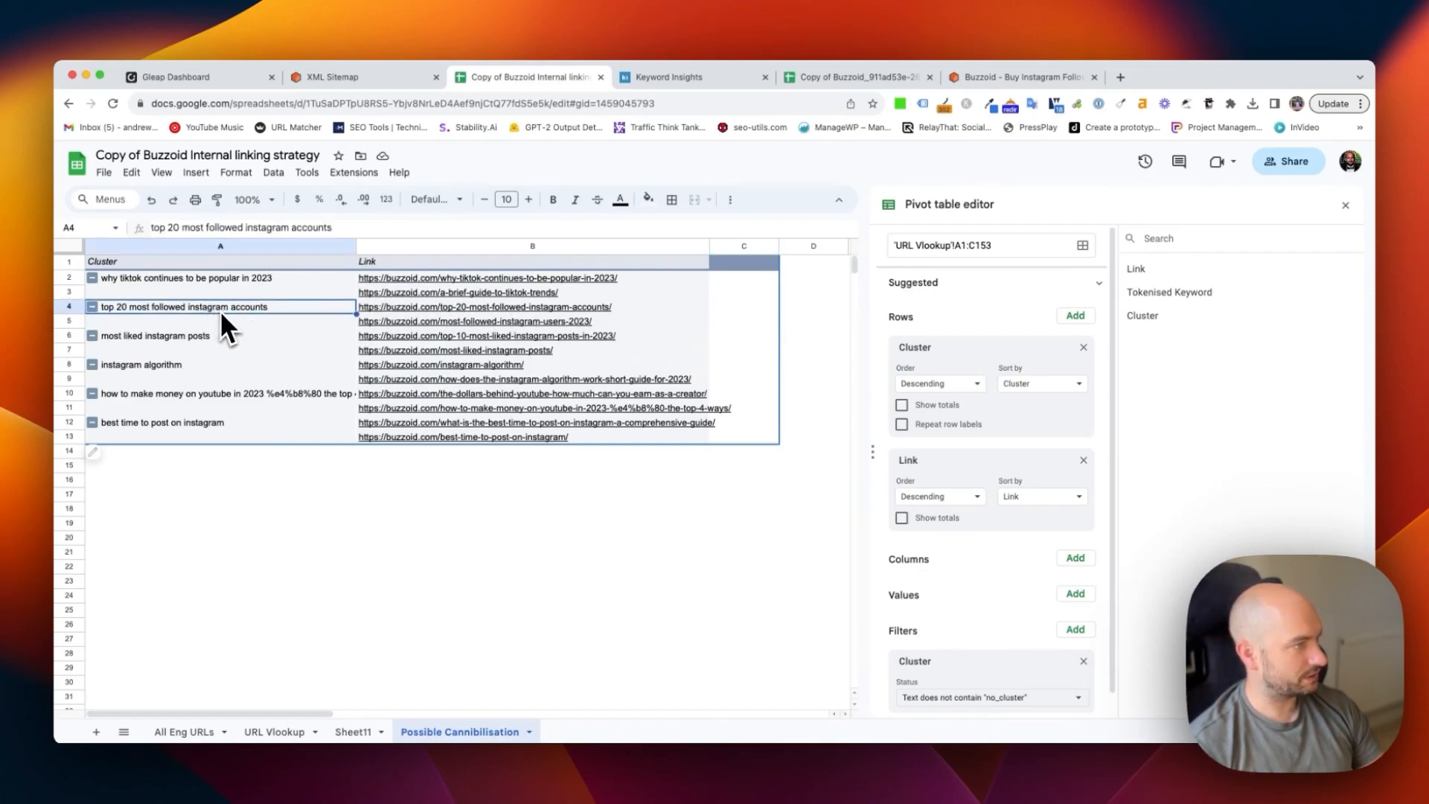
click(525, 310)
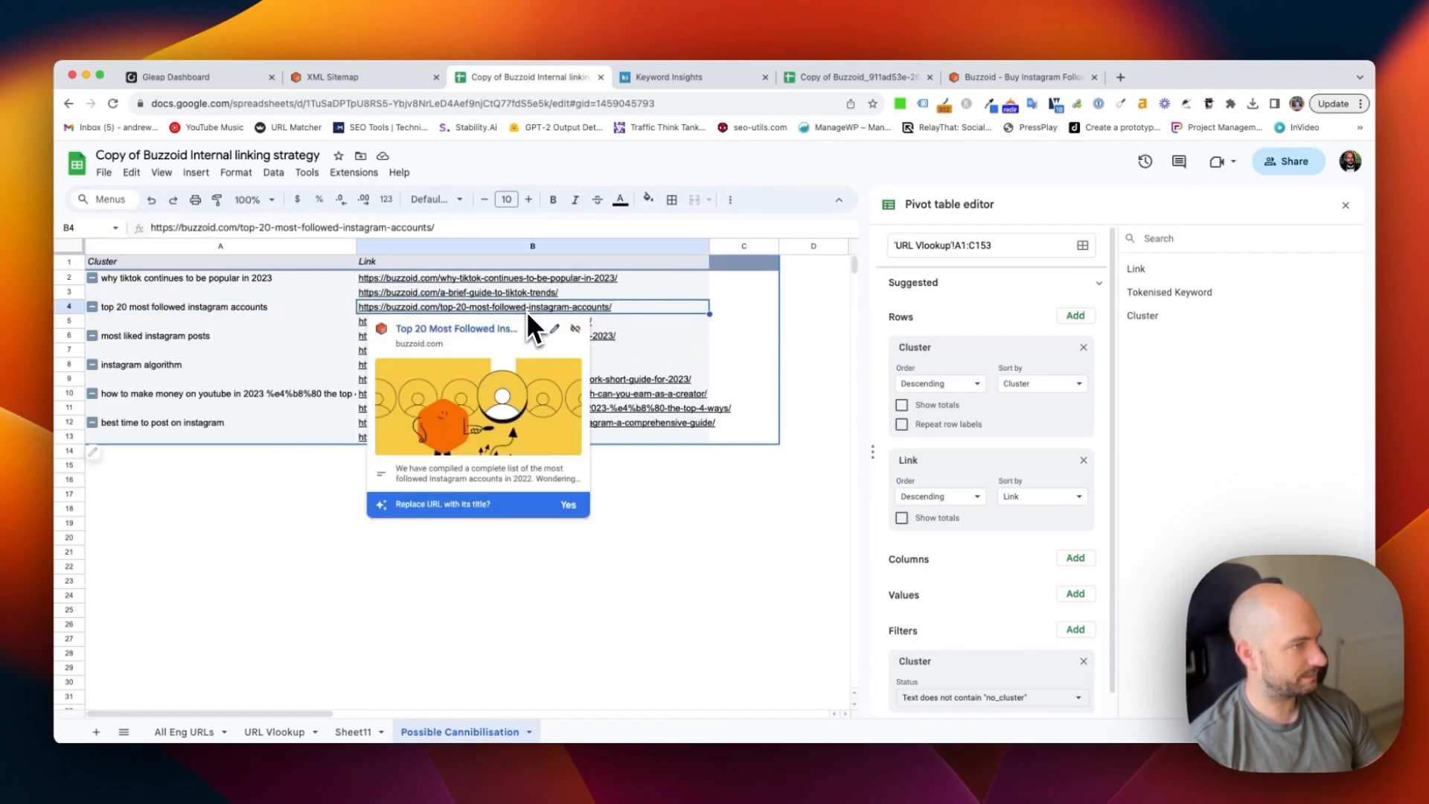
click(602, 326)
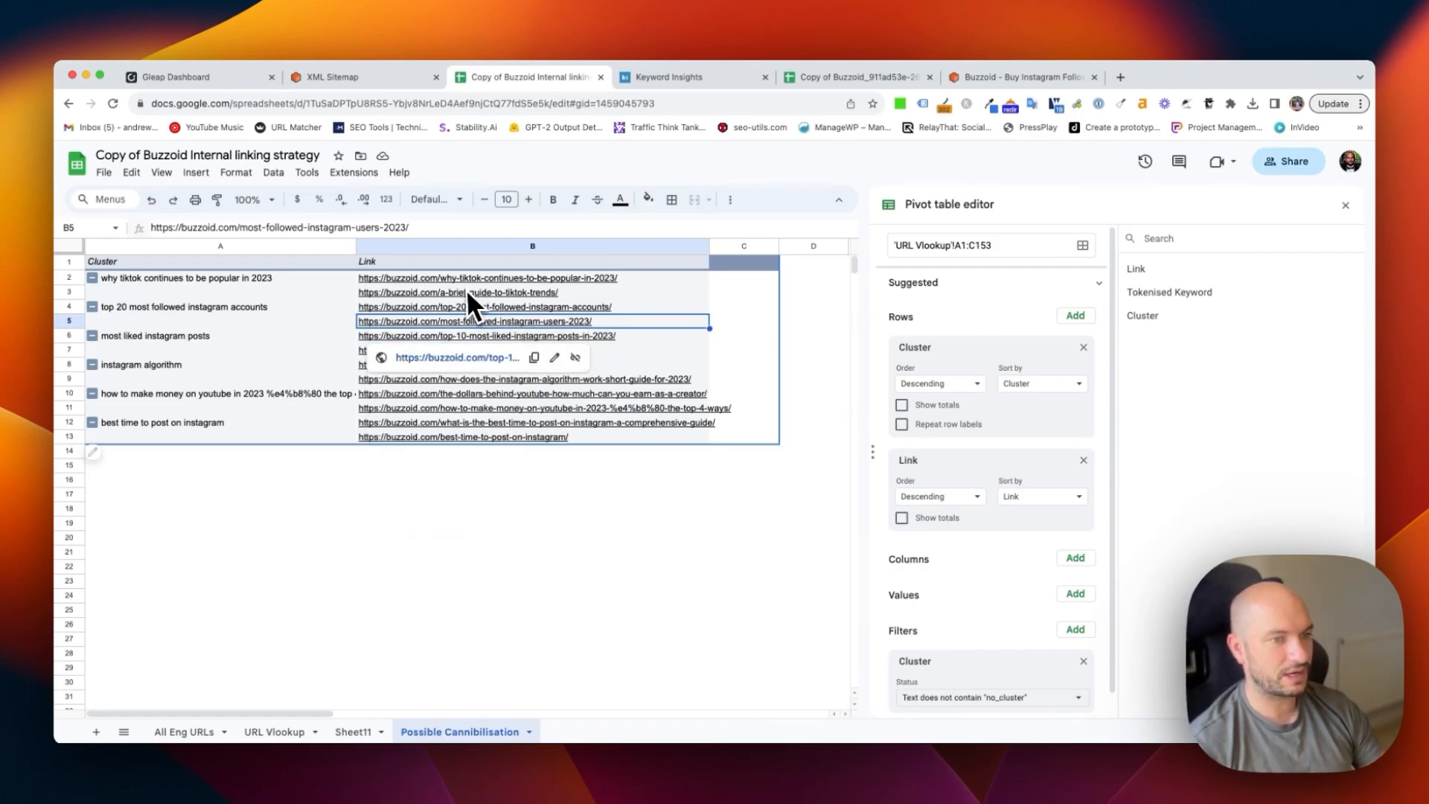
mouse_move(465, 288)
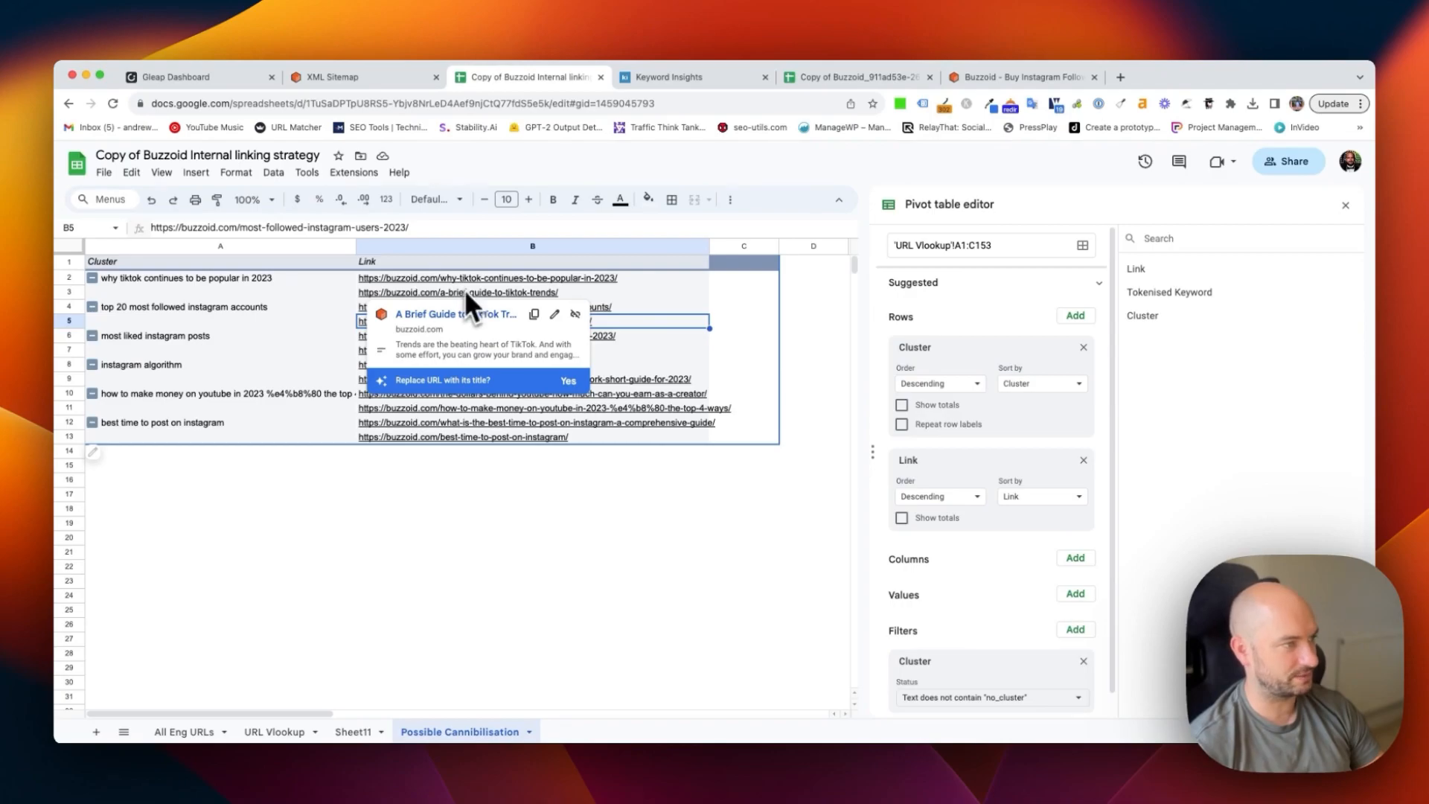
Check the condition of the pivot table's Cluster filter and remove that filter.
click(802, 578)
scroll(902, 511, down, 1)
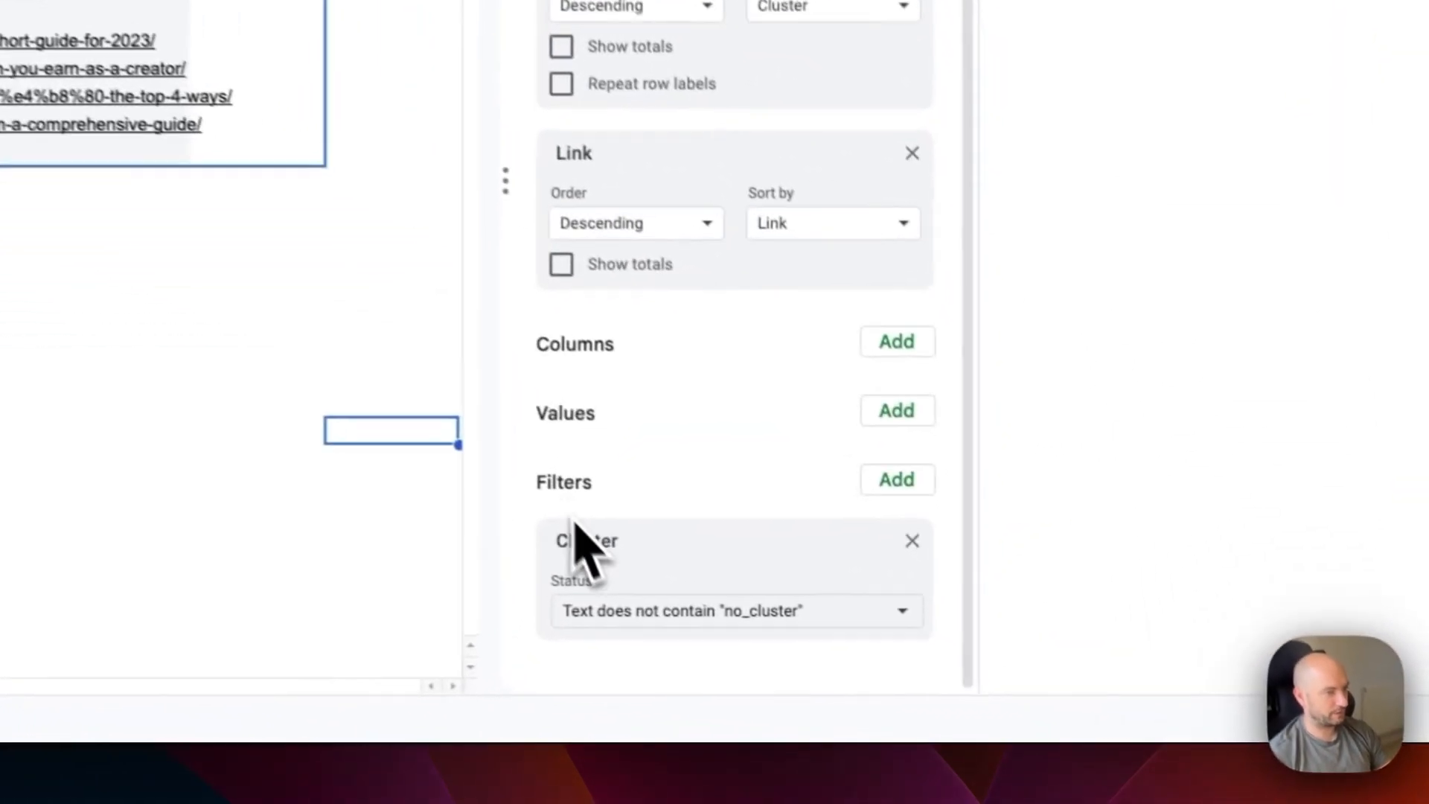
click(733, 615)
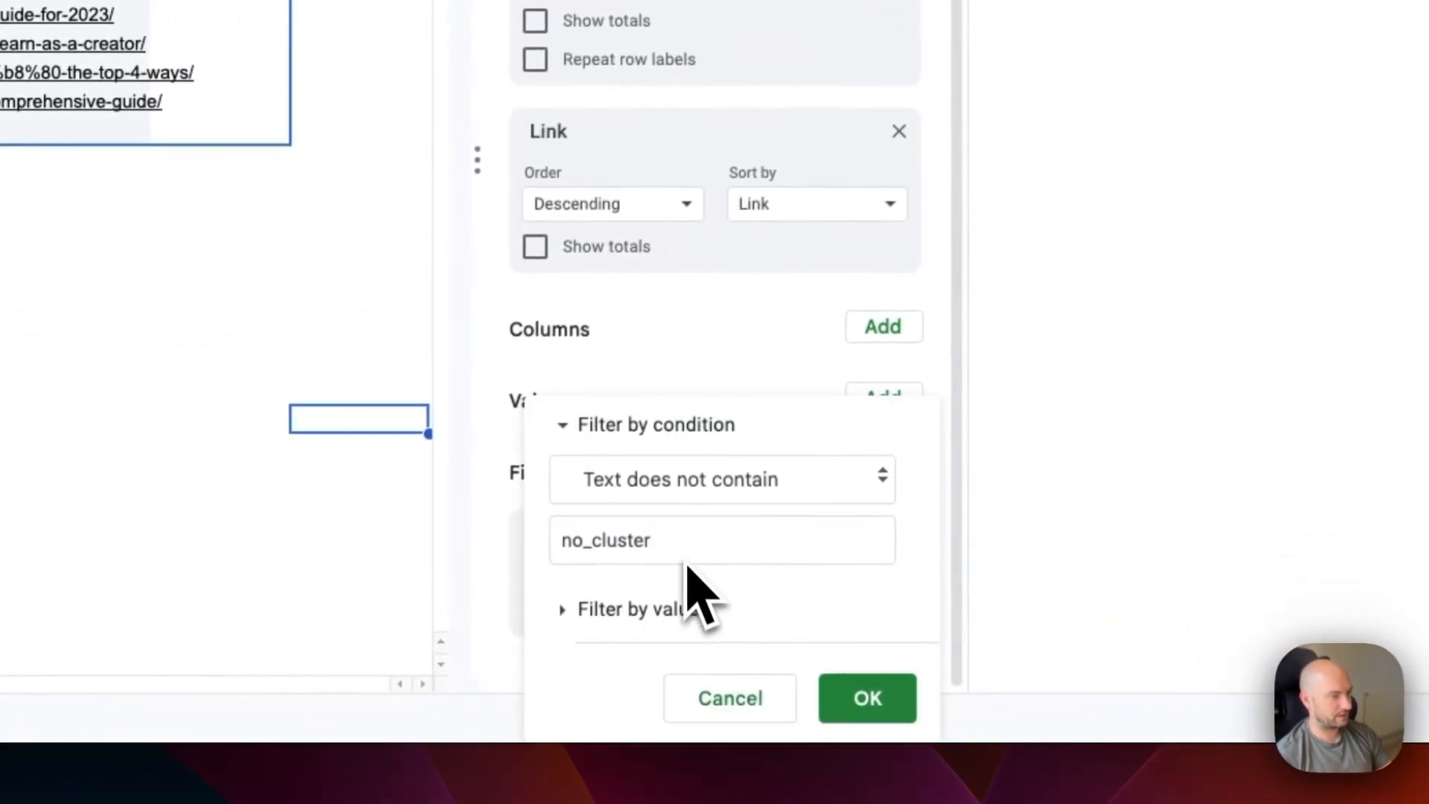
click(719, 700)
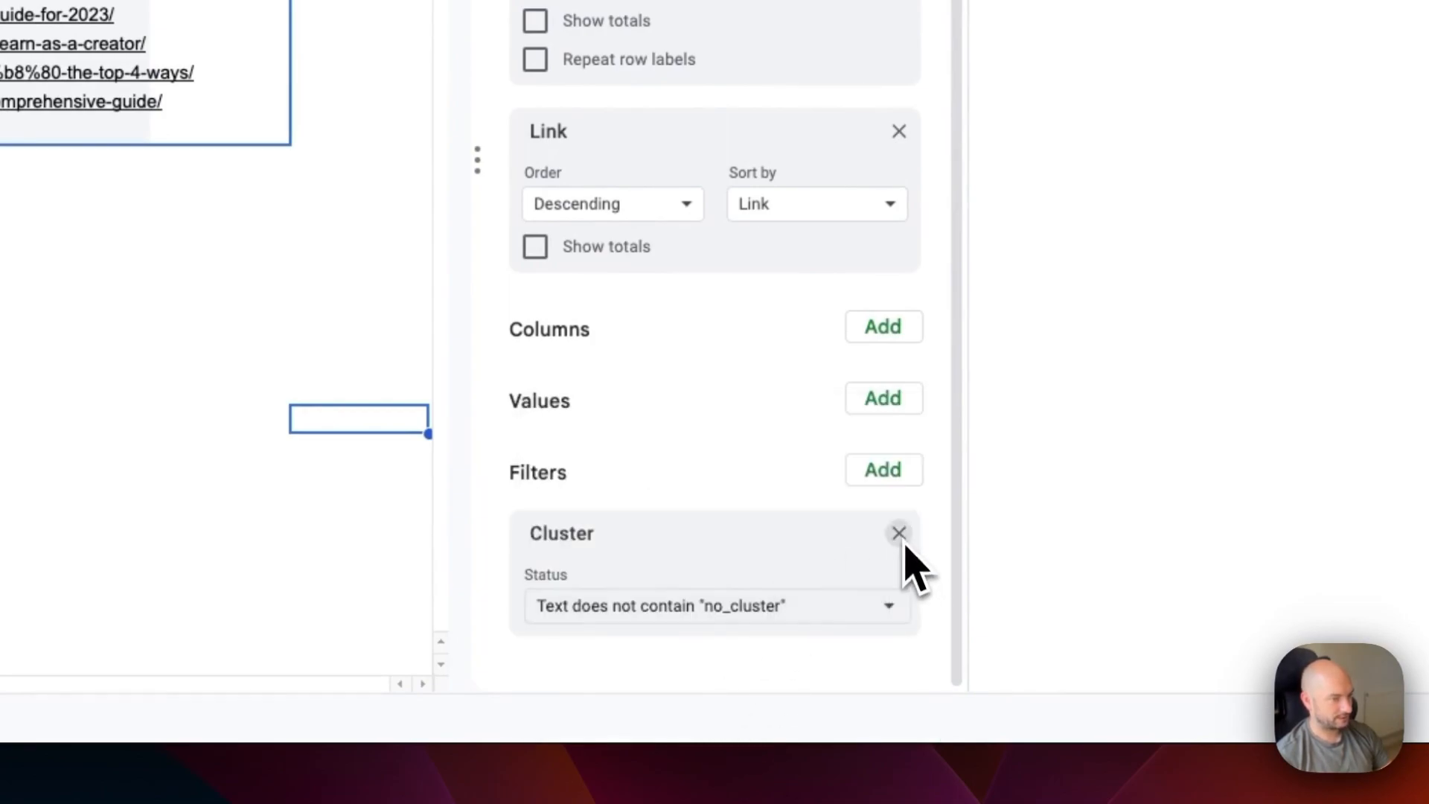
click(897, 534)
Review the links grouped under no_cluster in the pivot table and collapse that group.
click(96, 329)
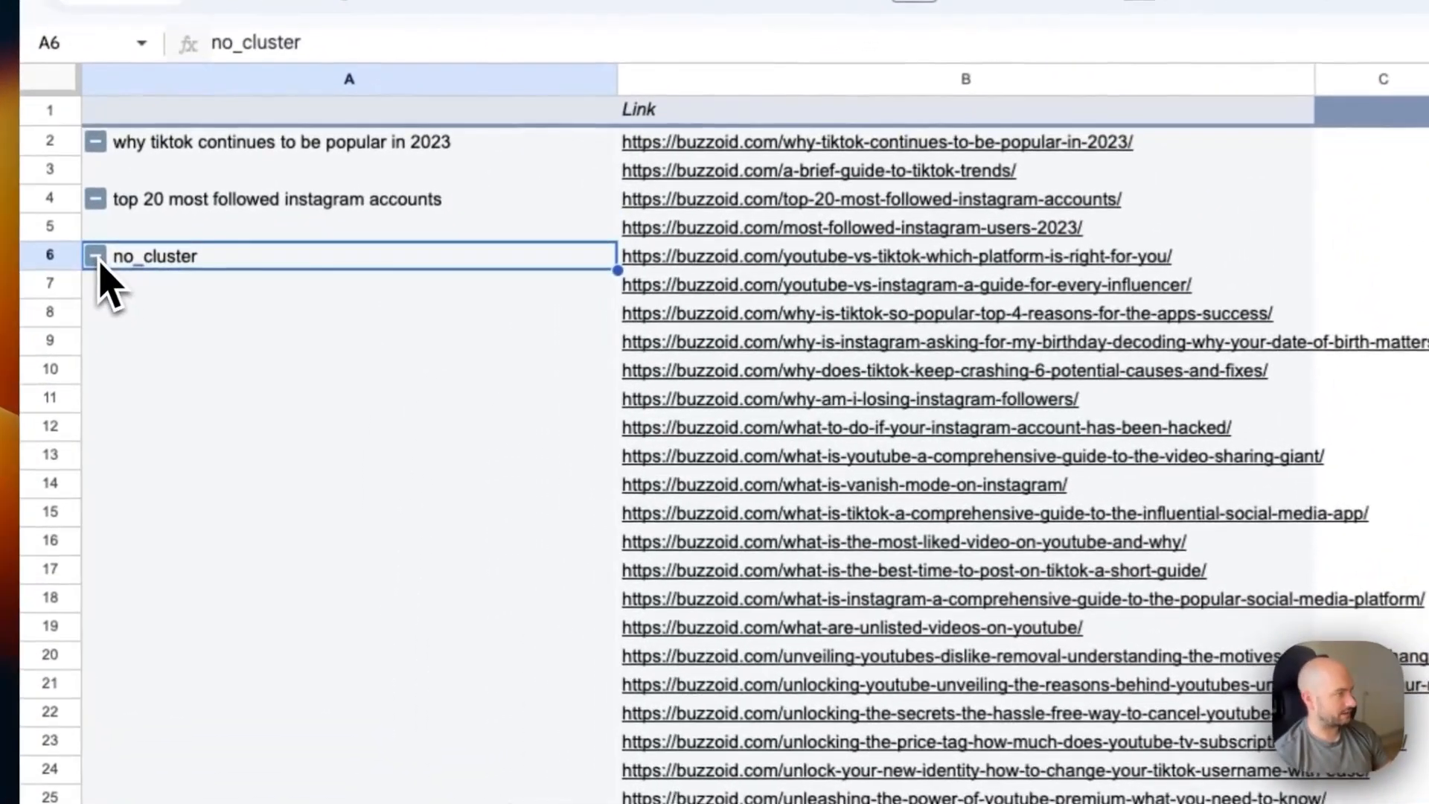
click(95, 274)
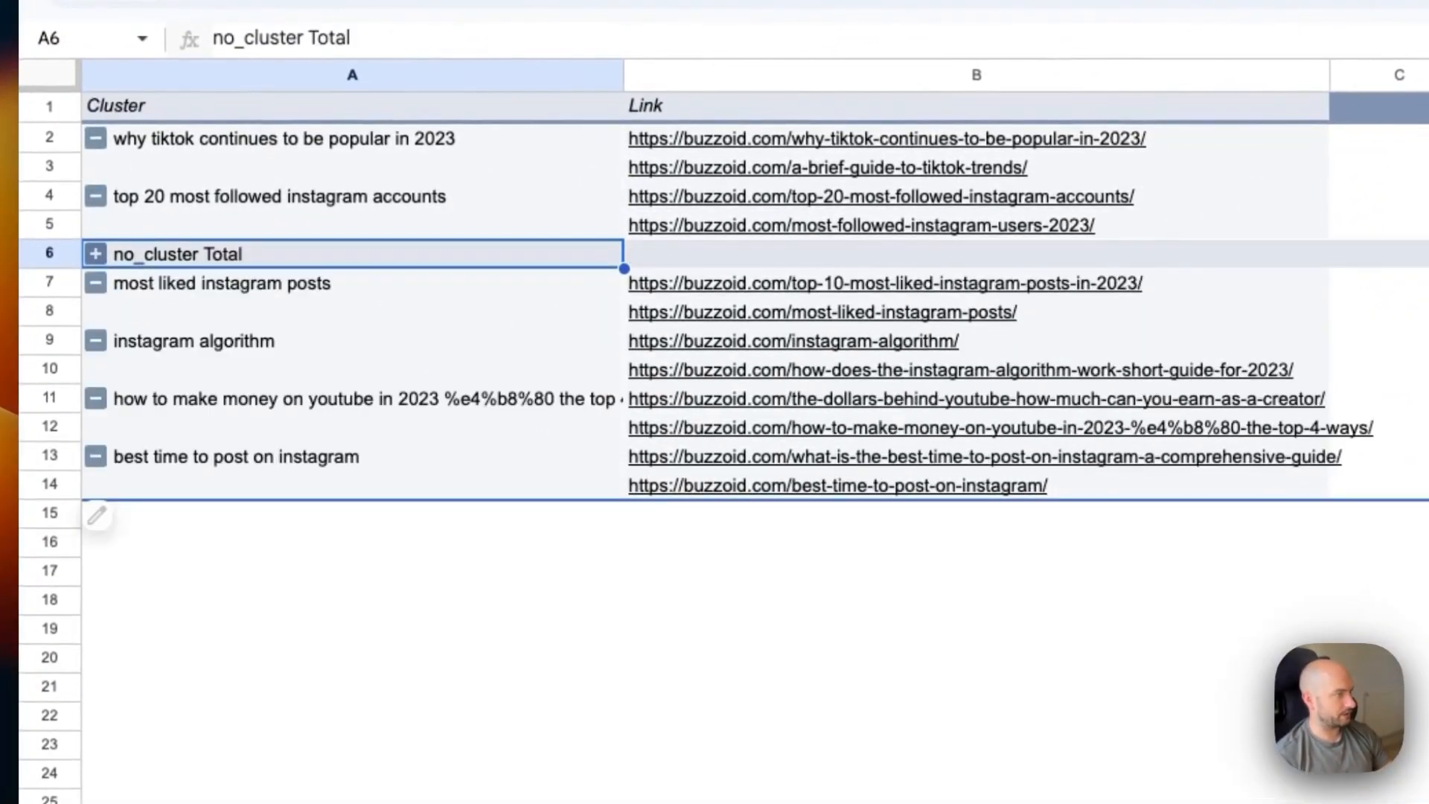
click(95, 274)
drag(812, 257, 905, 789)
scroll(906, 752, down, 10)
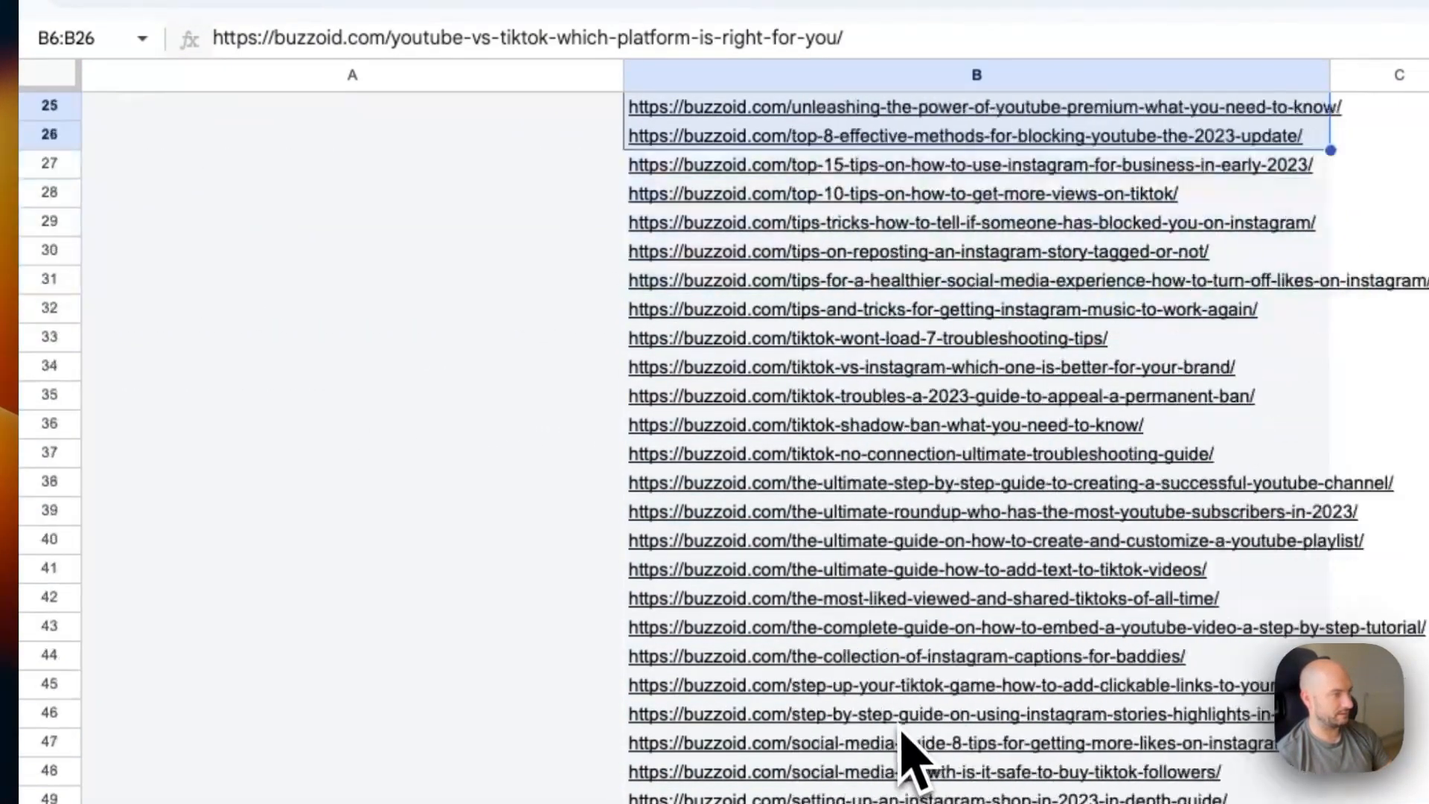
scroll(905, 755, up, 10)
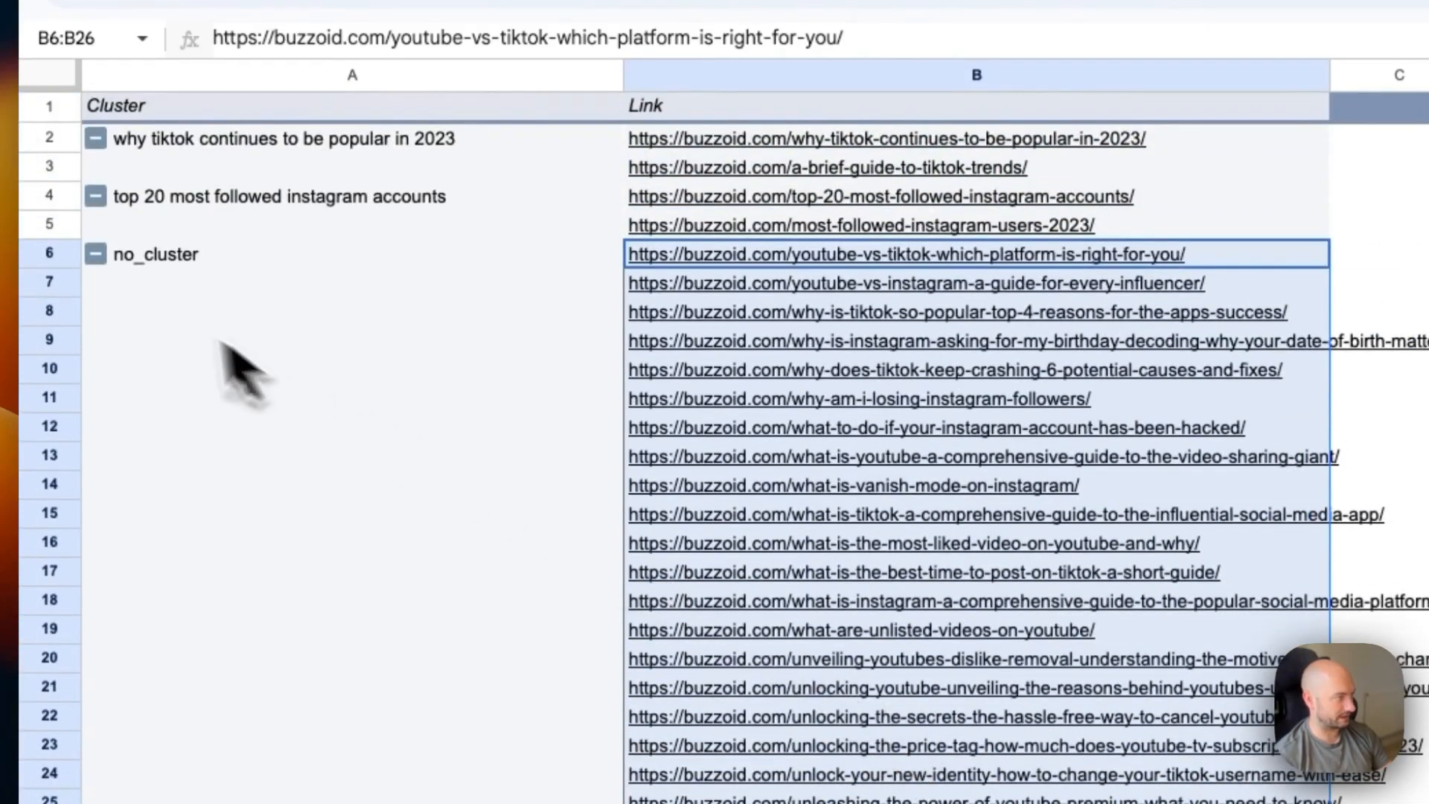
click(98, 256)
Add a Cluster filter to the pivot table with the condition Text does not contain "no_cluster".
click(1324, 635)
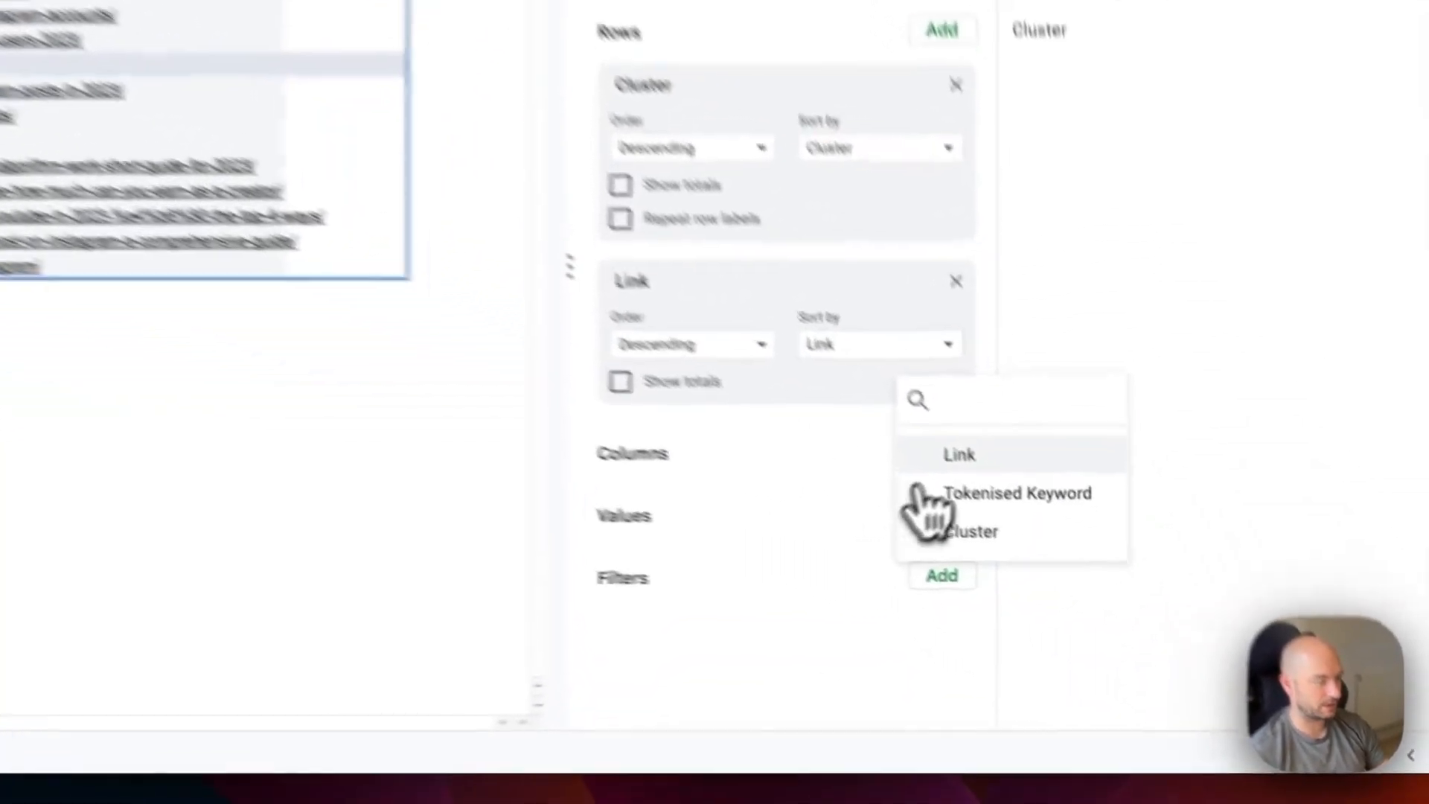
click(899, 501)
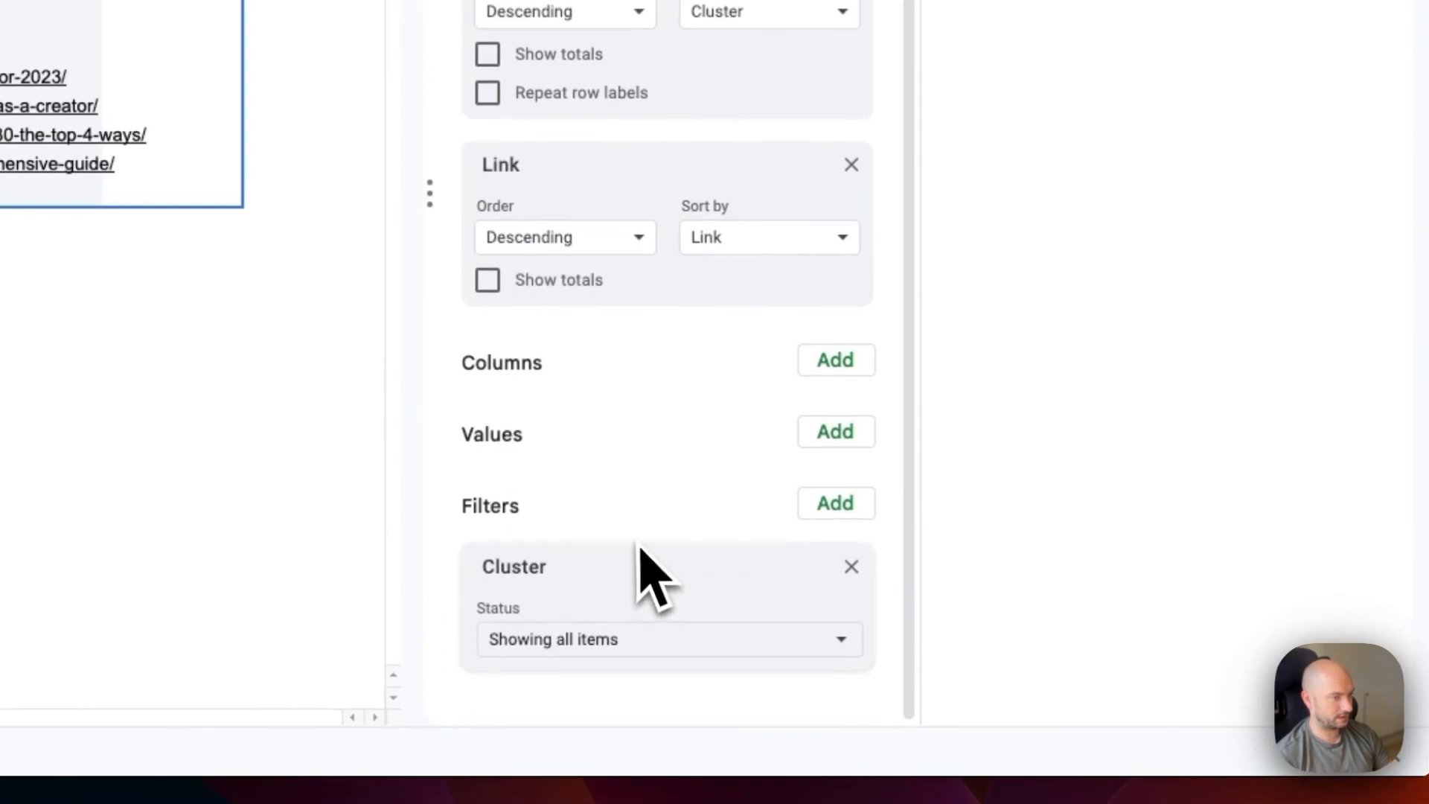
click(673, 639)
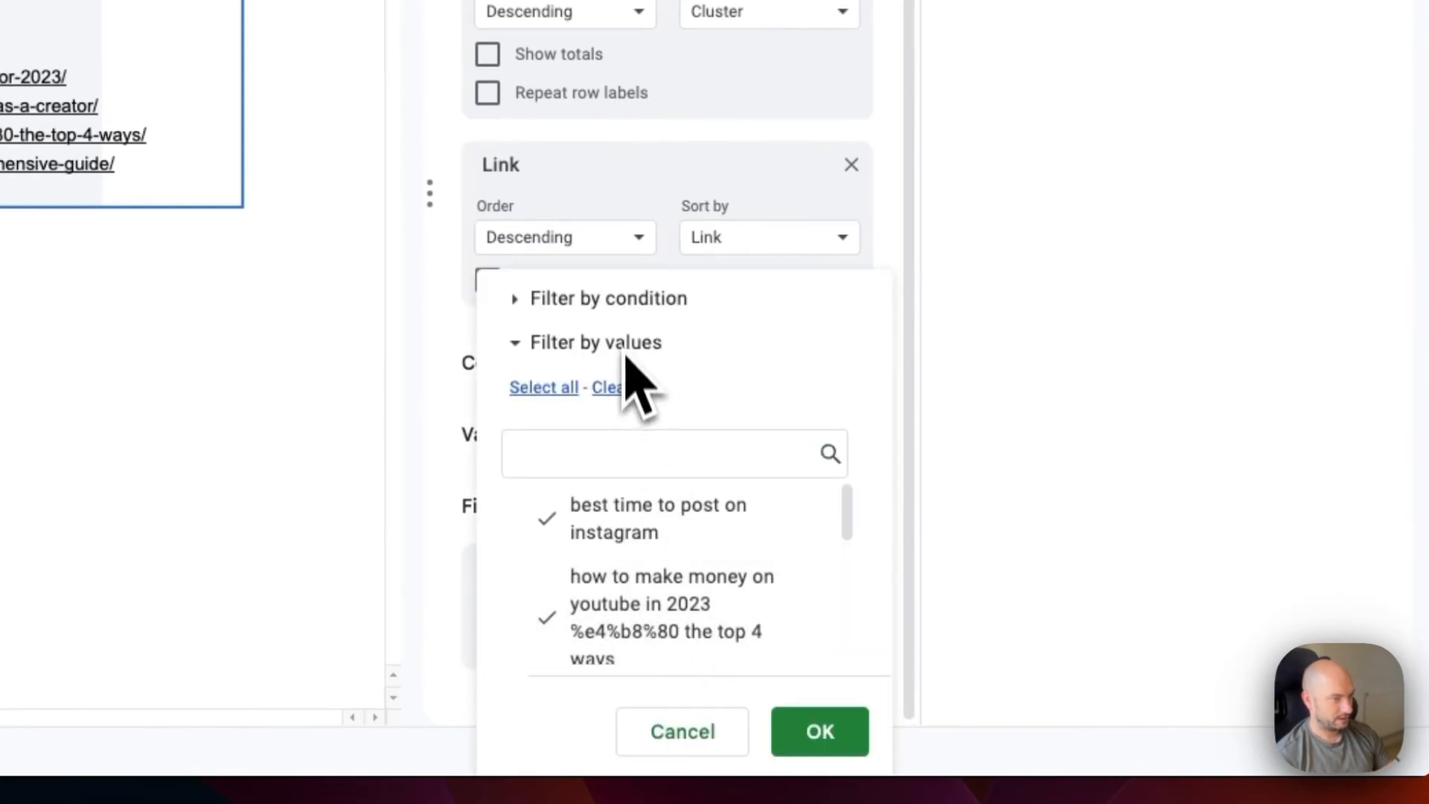
click(617, 299)
click(606, 283)
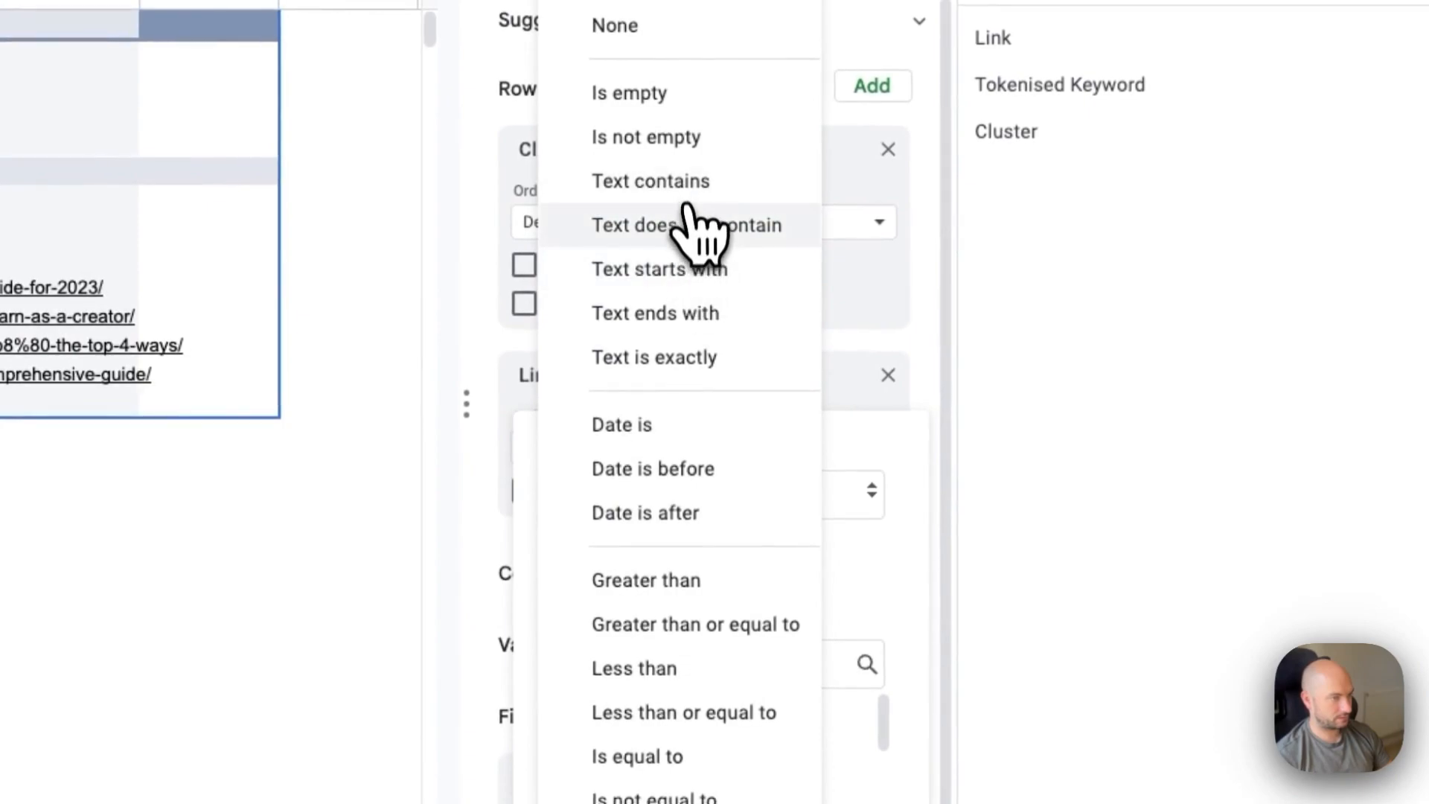
click(683, 227)
click(645, 483)
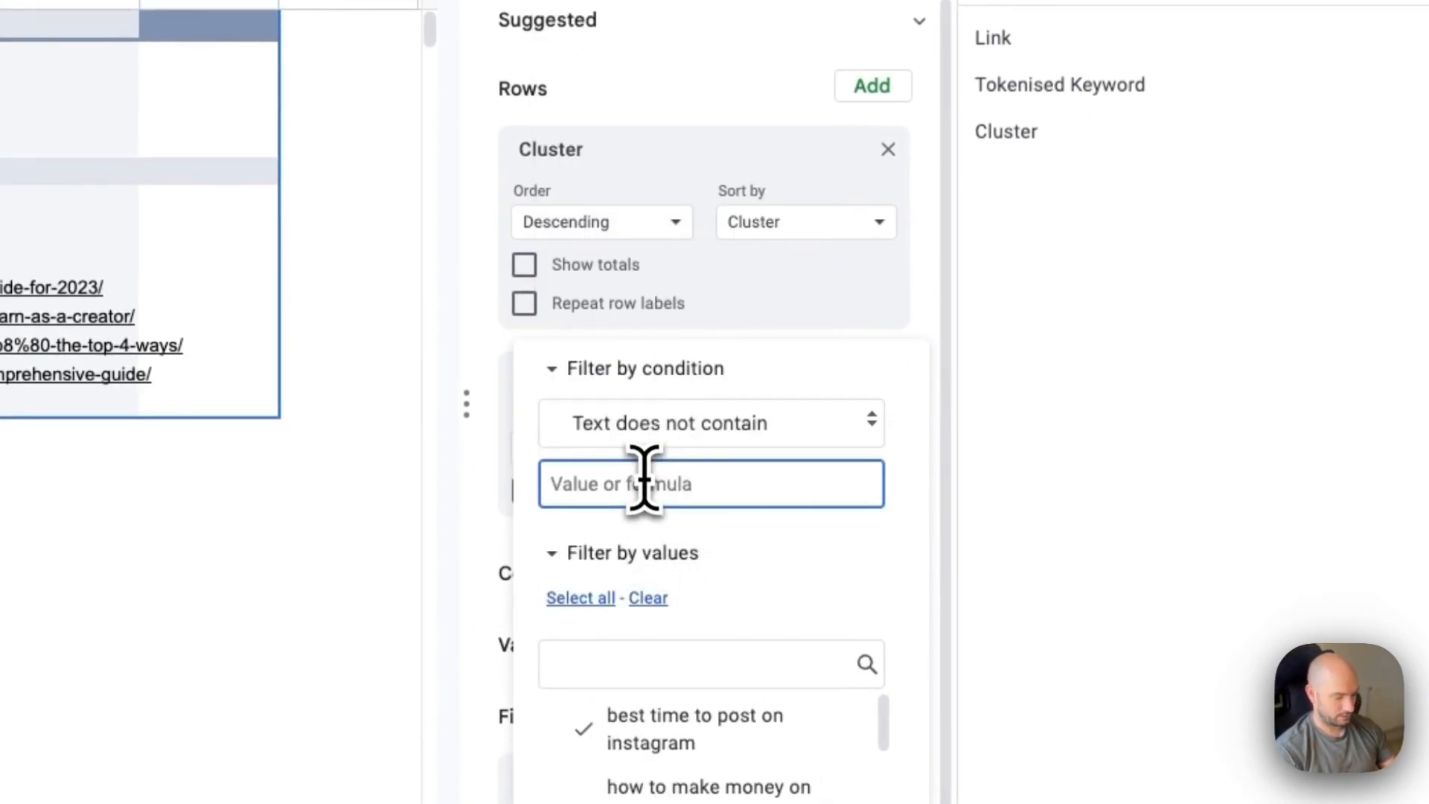
text(no_cluster)
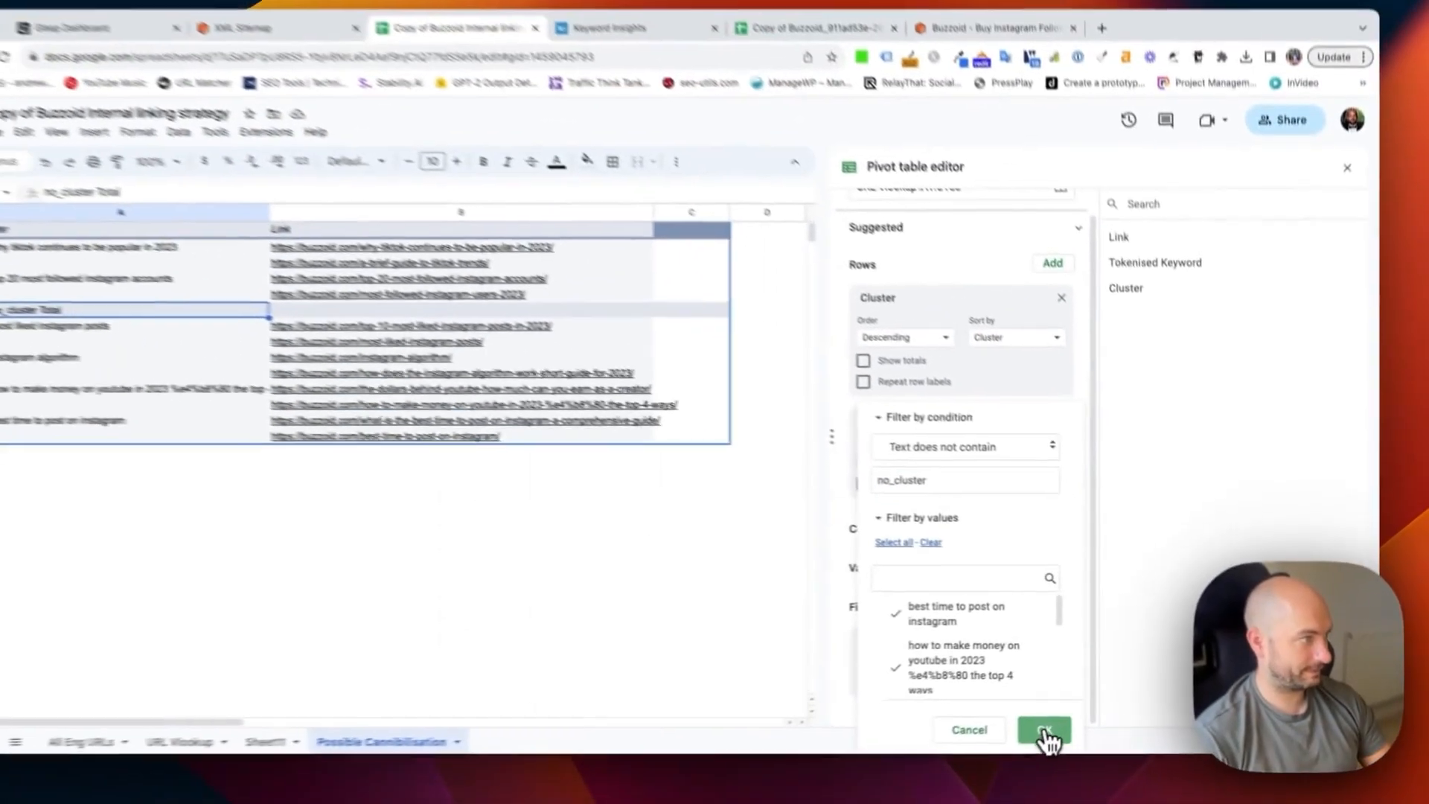
click(1050, 730)
Review the filtered clusters and their links in the Possible Cannibilisation pivot table.
click(524, 638)
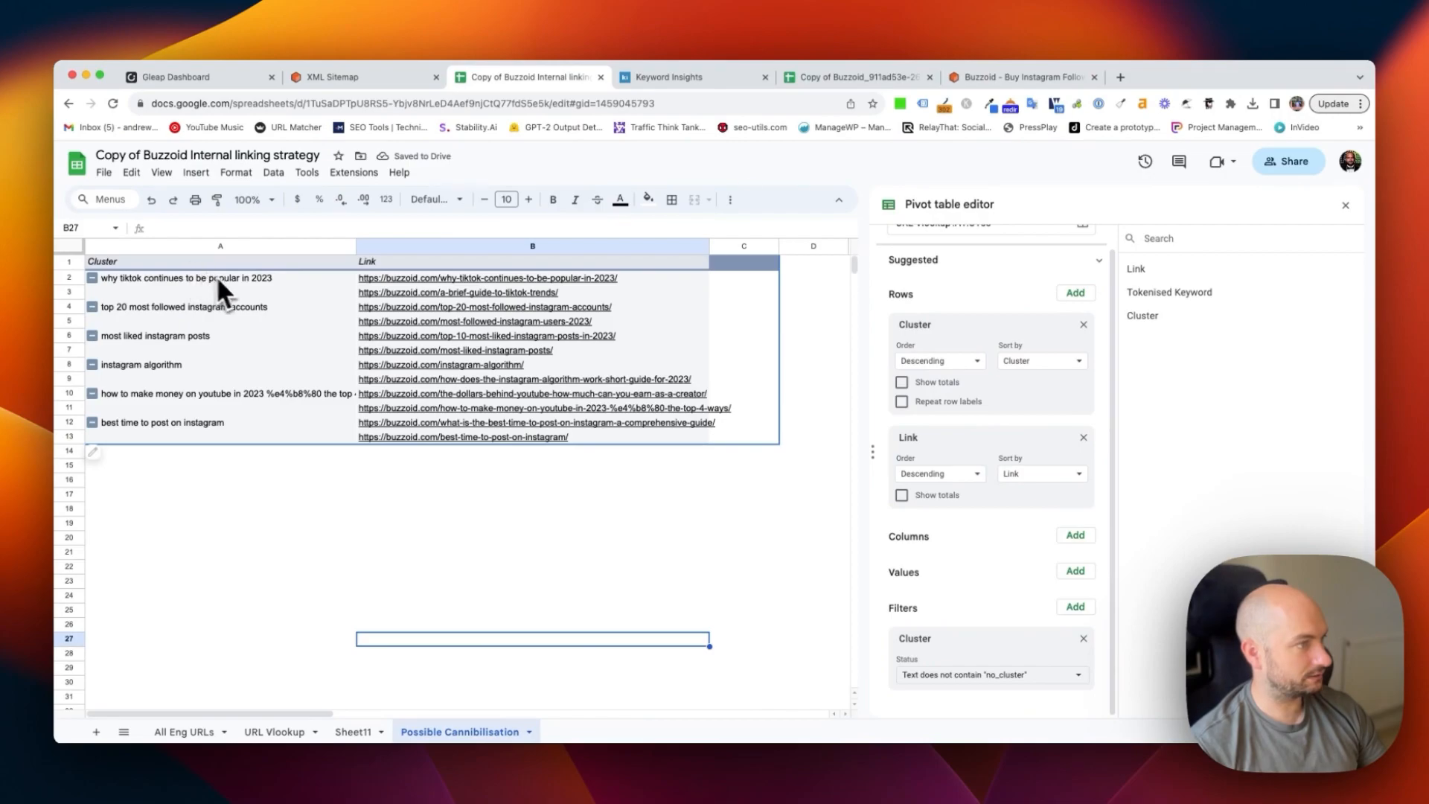
drag(588, 278, 676, 441)
click(668, 512)
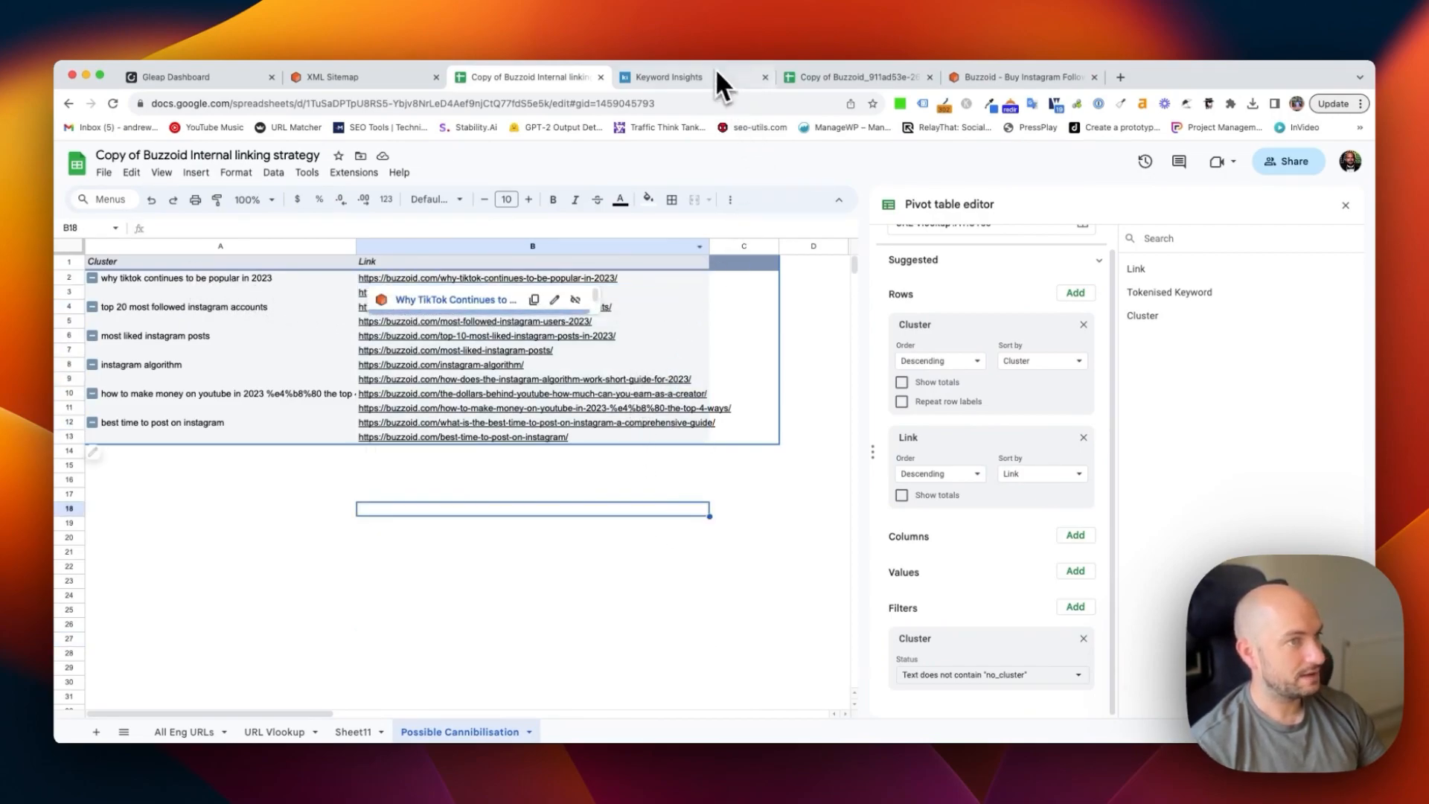
Review the Tokenised Keyword column in the All Eng URLs sheet of the internal linking strategy spreadsheet.
click(983, 77)
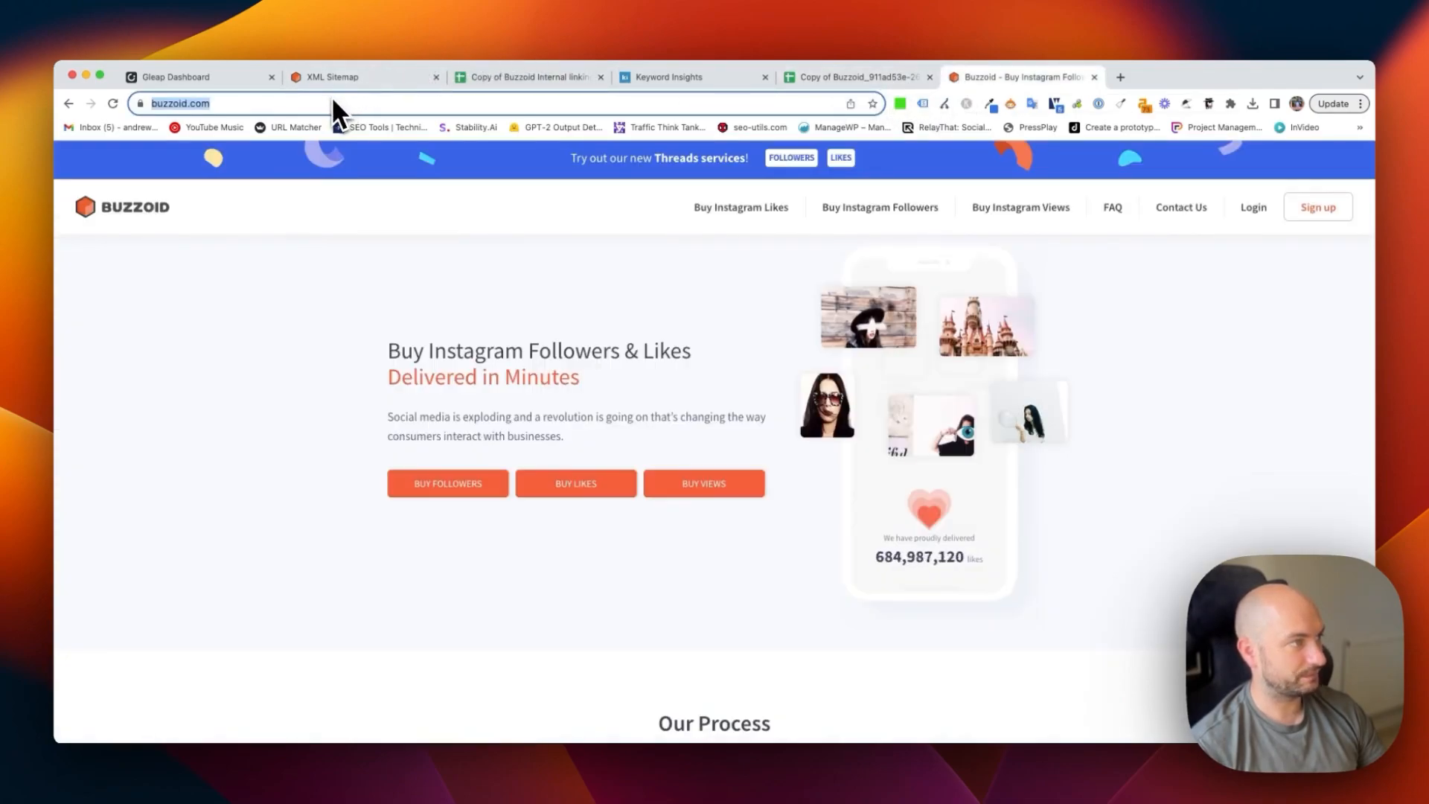
click(855, 77)
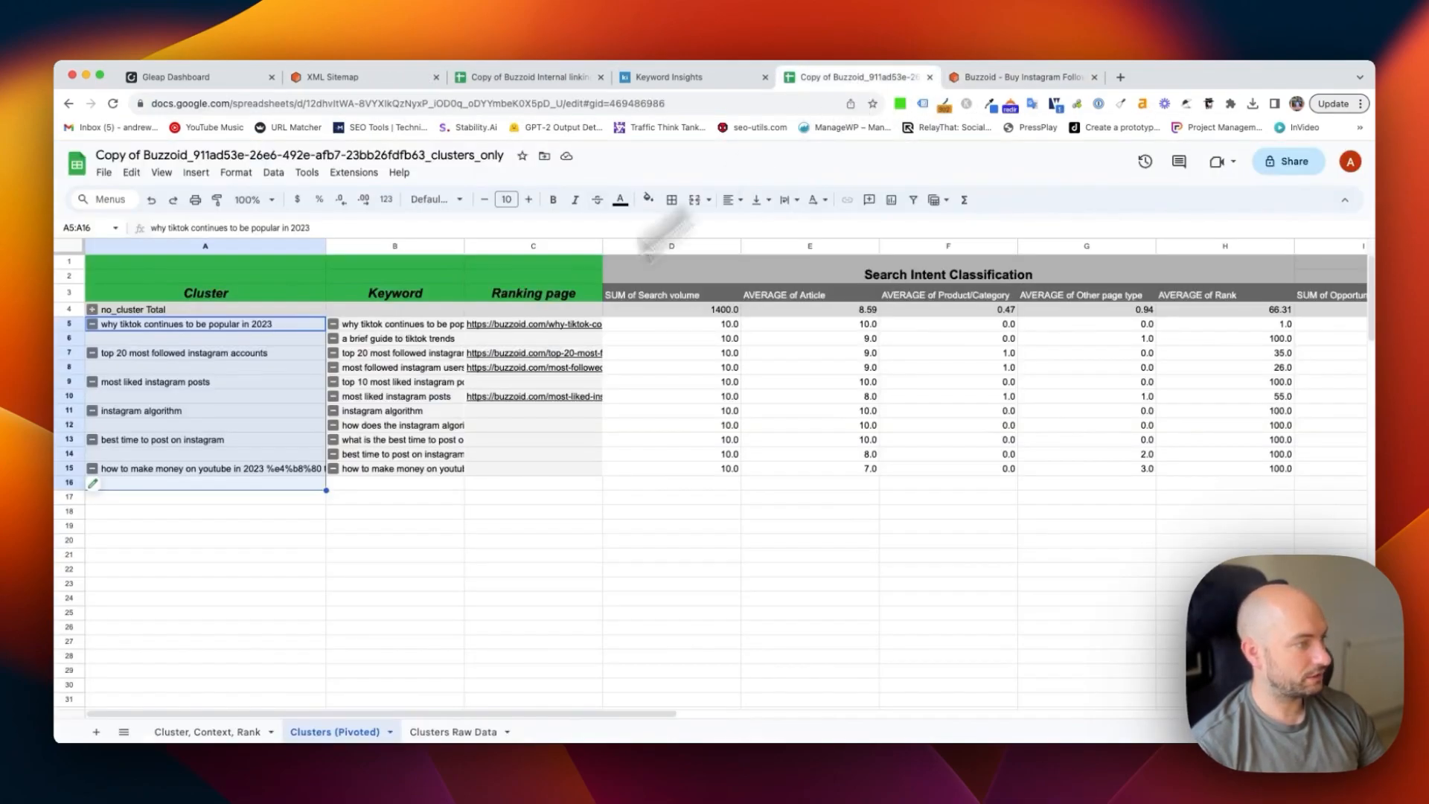
click(487, 78)
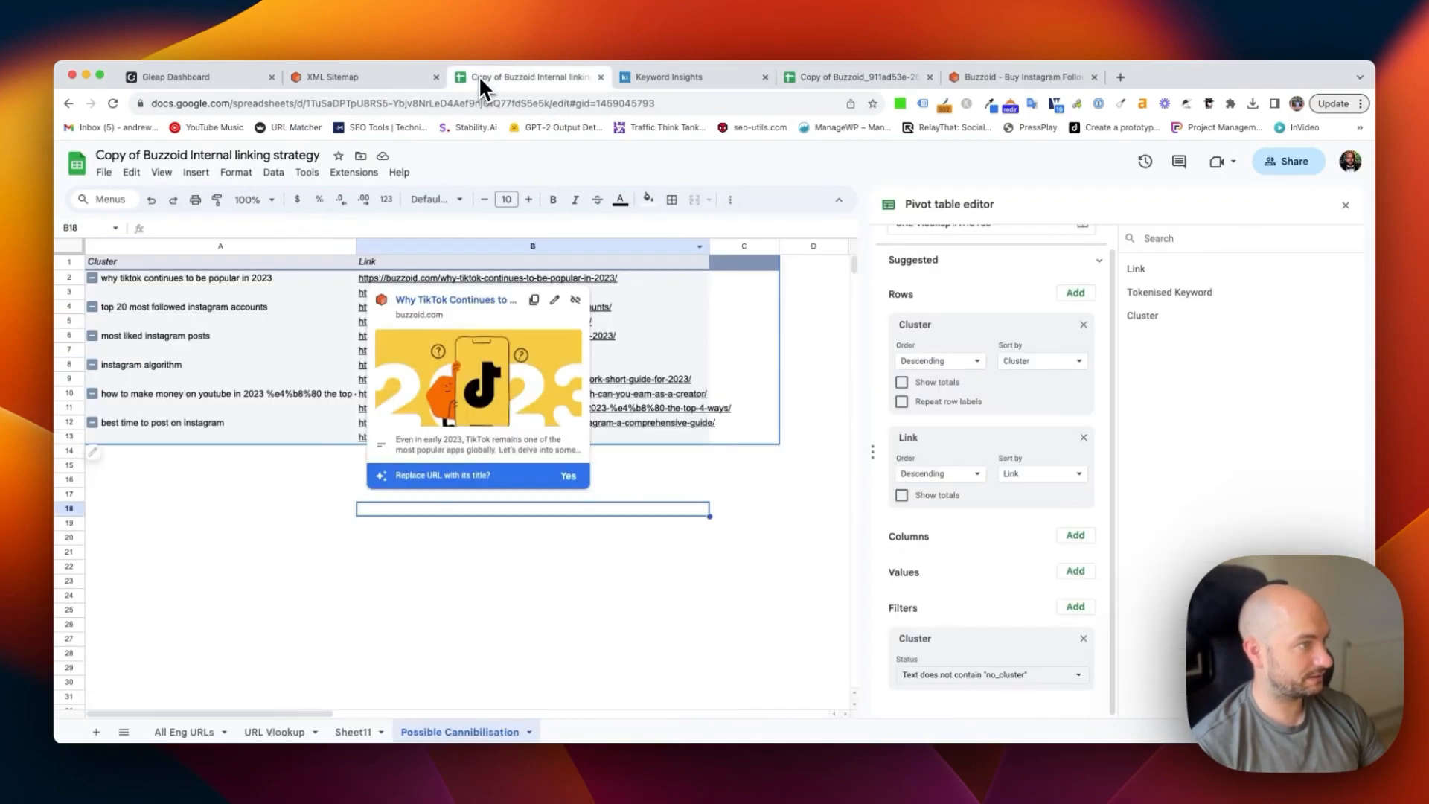
click(195, 730)
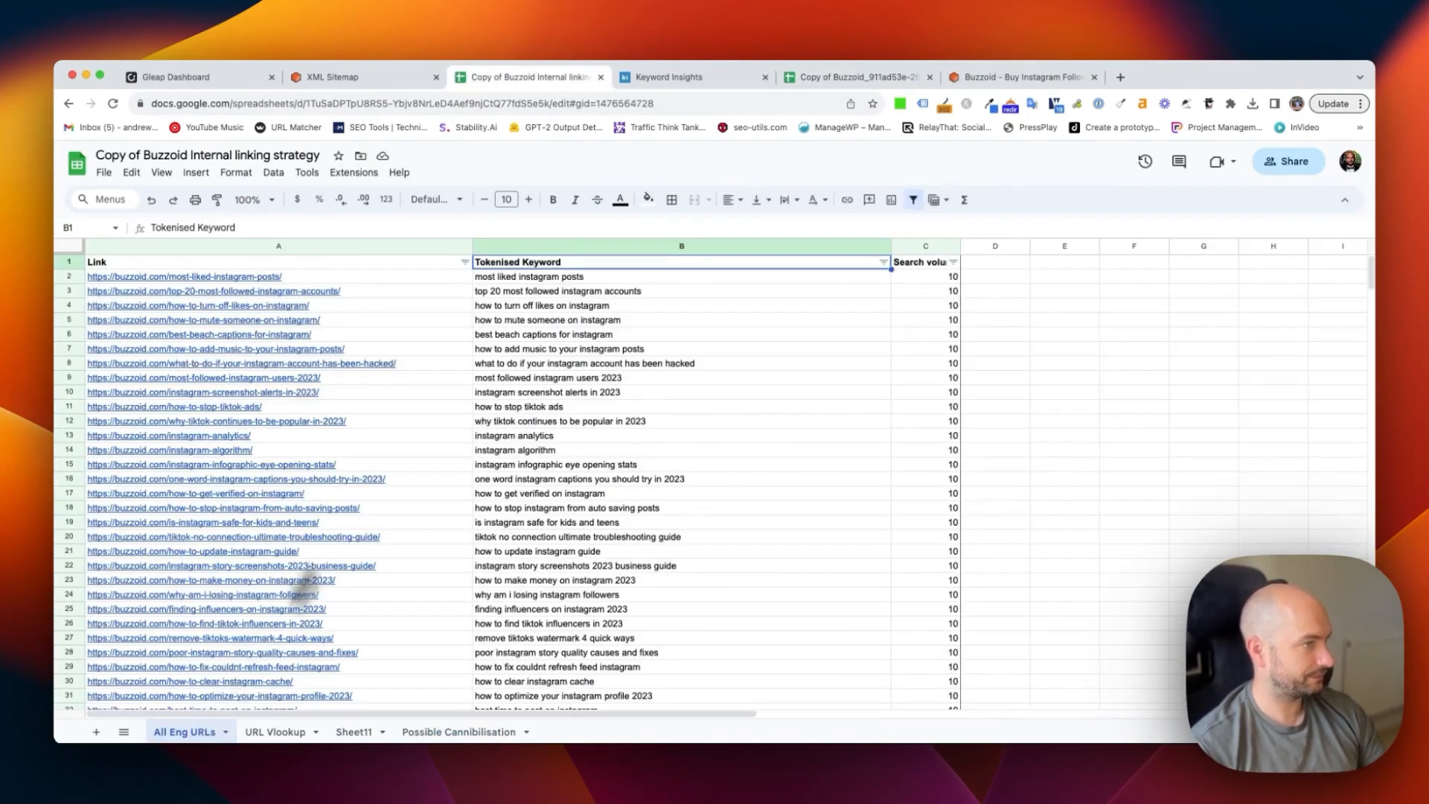
drag(528, 287, 606, 555)
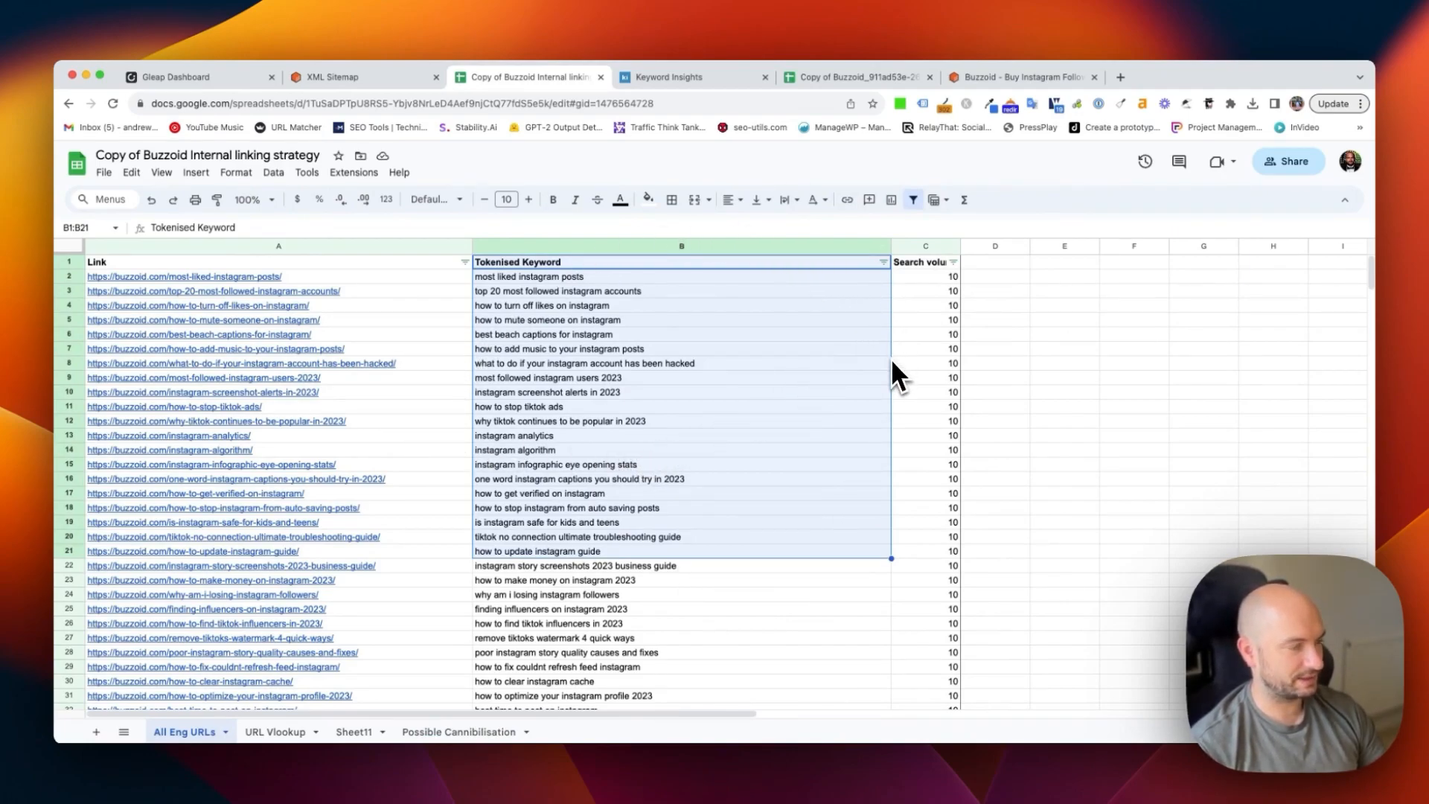
Examine the Cluster, Context, Rank sheet in the Buzzoid clusters_only spreadsheet.
click(811, 77)
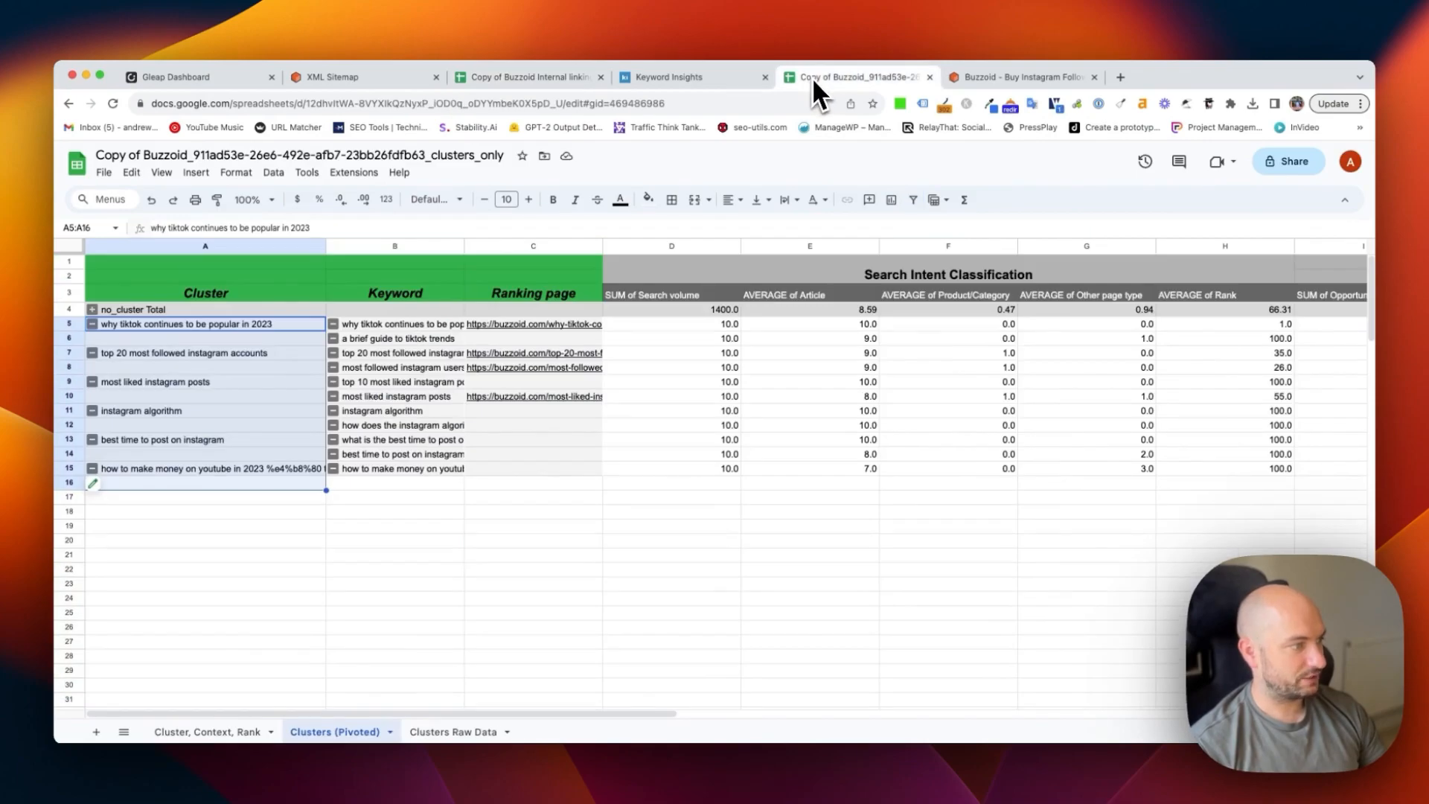
click(224, 733)
scroll(962, 365, up, 20)
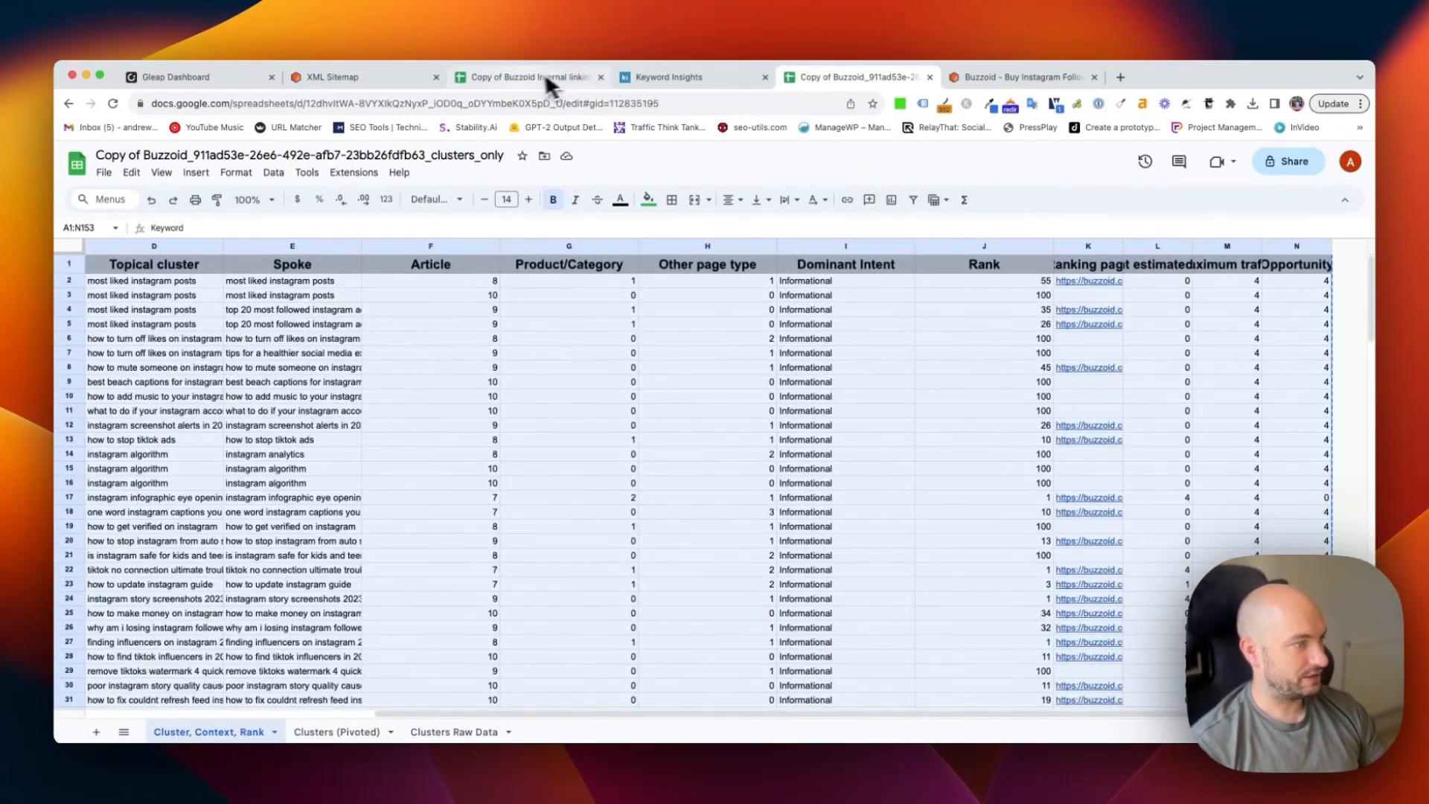
Review the Link and Cluster columns in the URL Vlookup sheet of the internal linking strategy spreadsheet and return to the Possible Cannibilisation pivot table.
click(550, 73)
click(275, 732)
scroll(452, 439, up, 20)
click(329, 278)
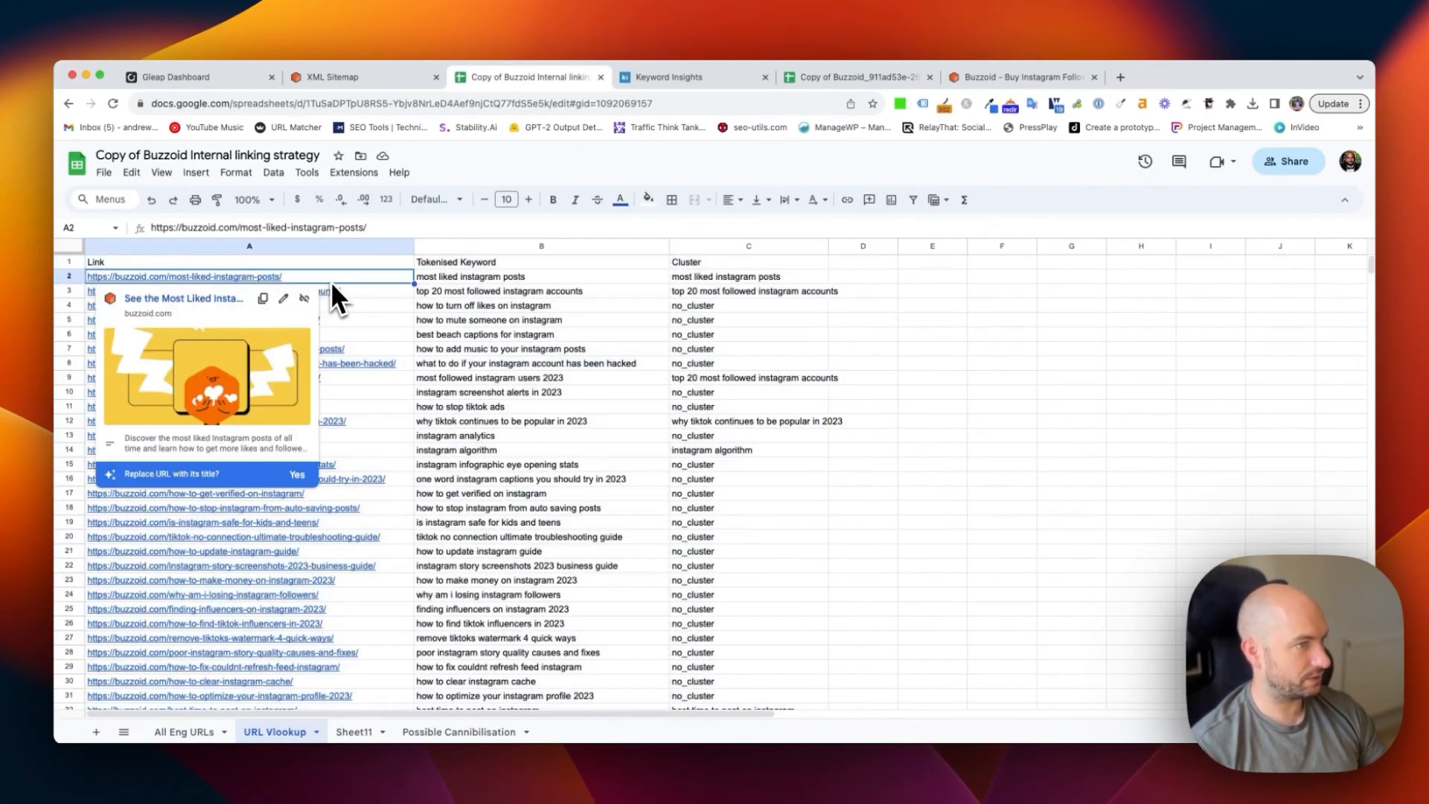
click(713, 276)
mouse_move(393, 297)
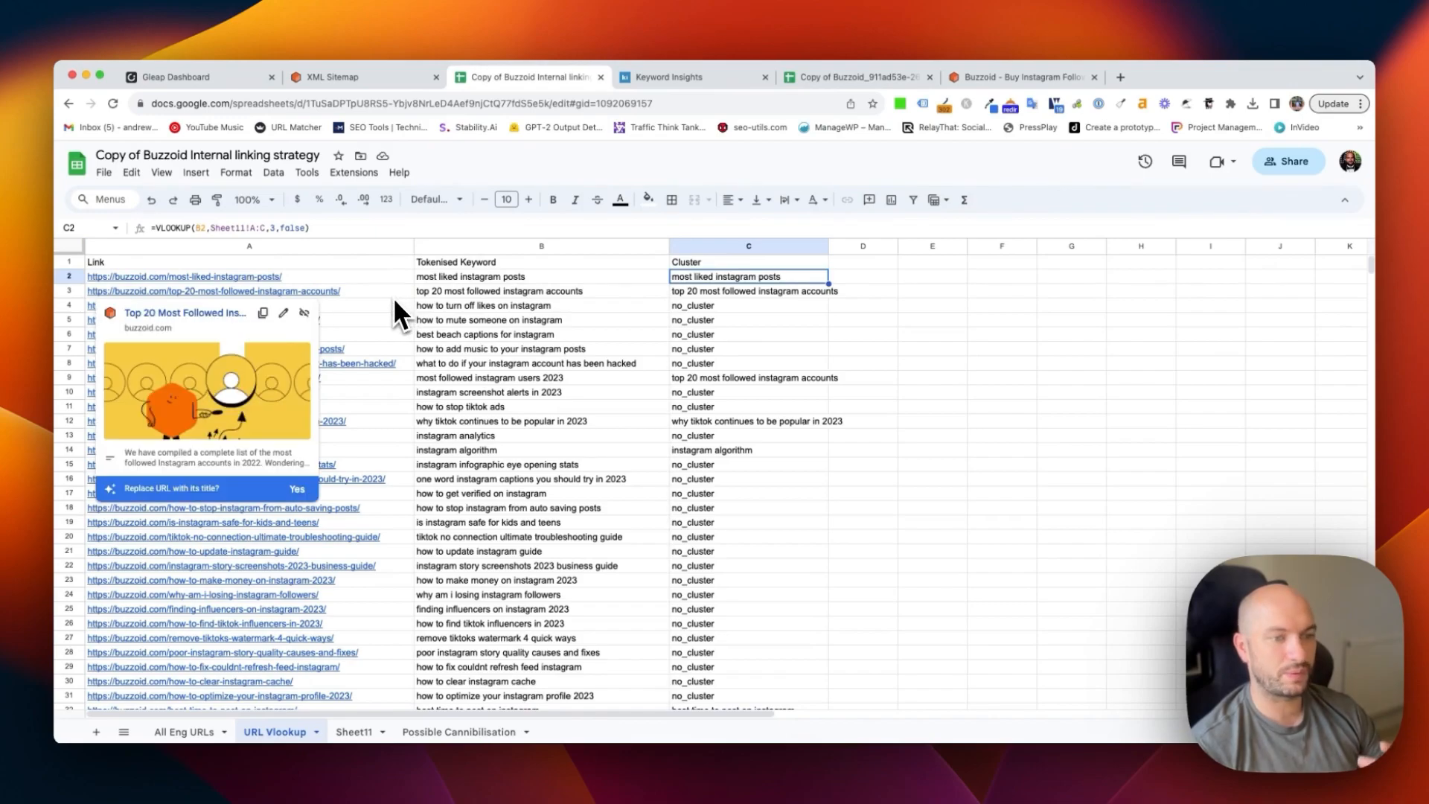
click(696, 249)
click(367, 248)
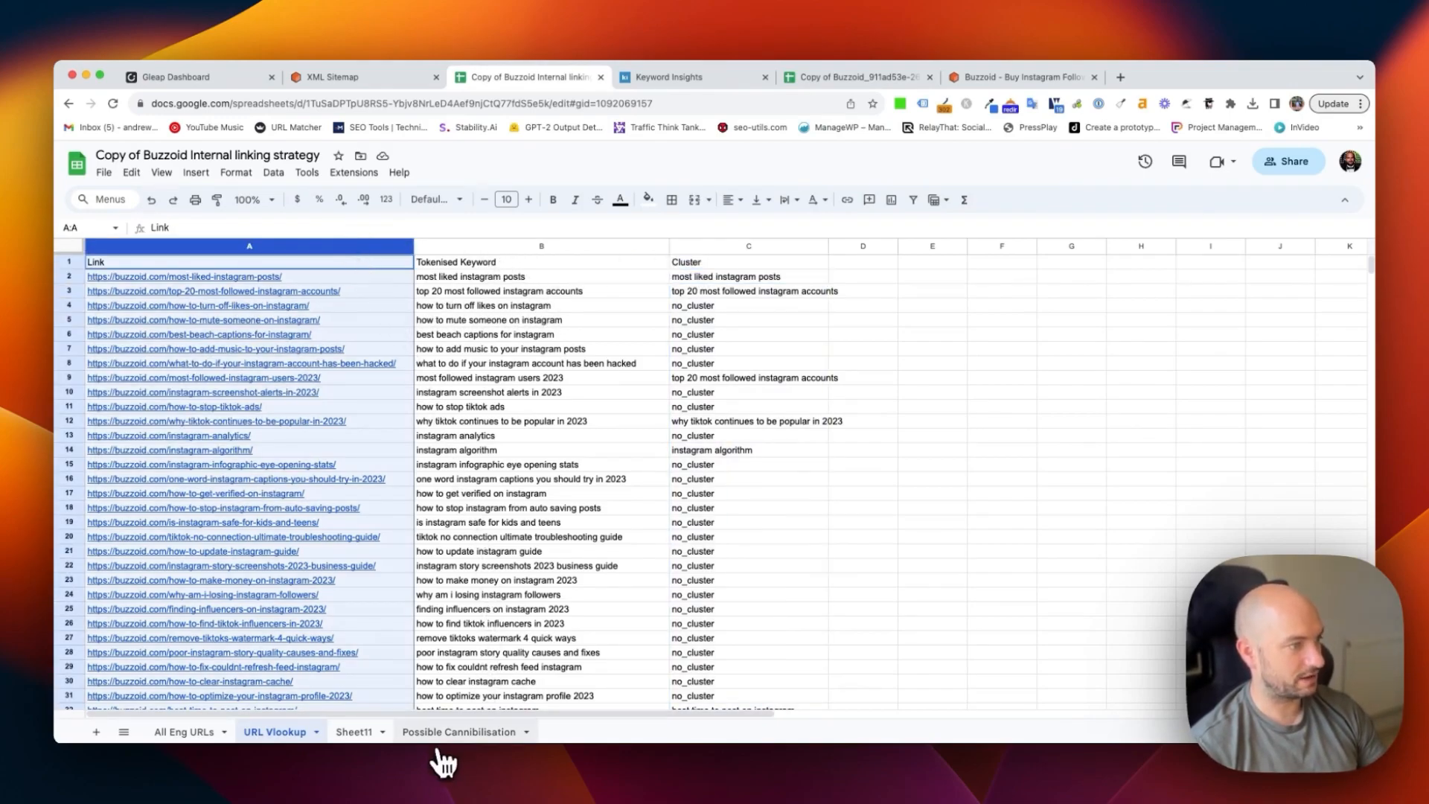
click(458, 732)
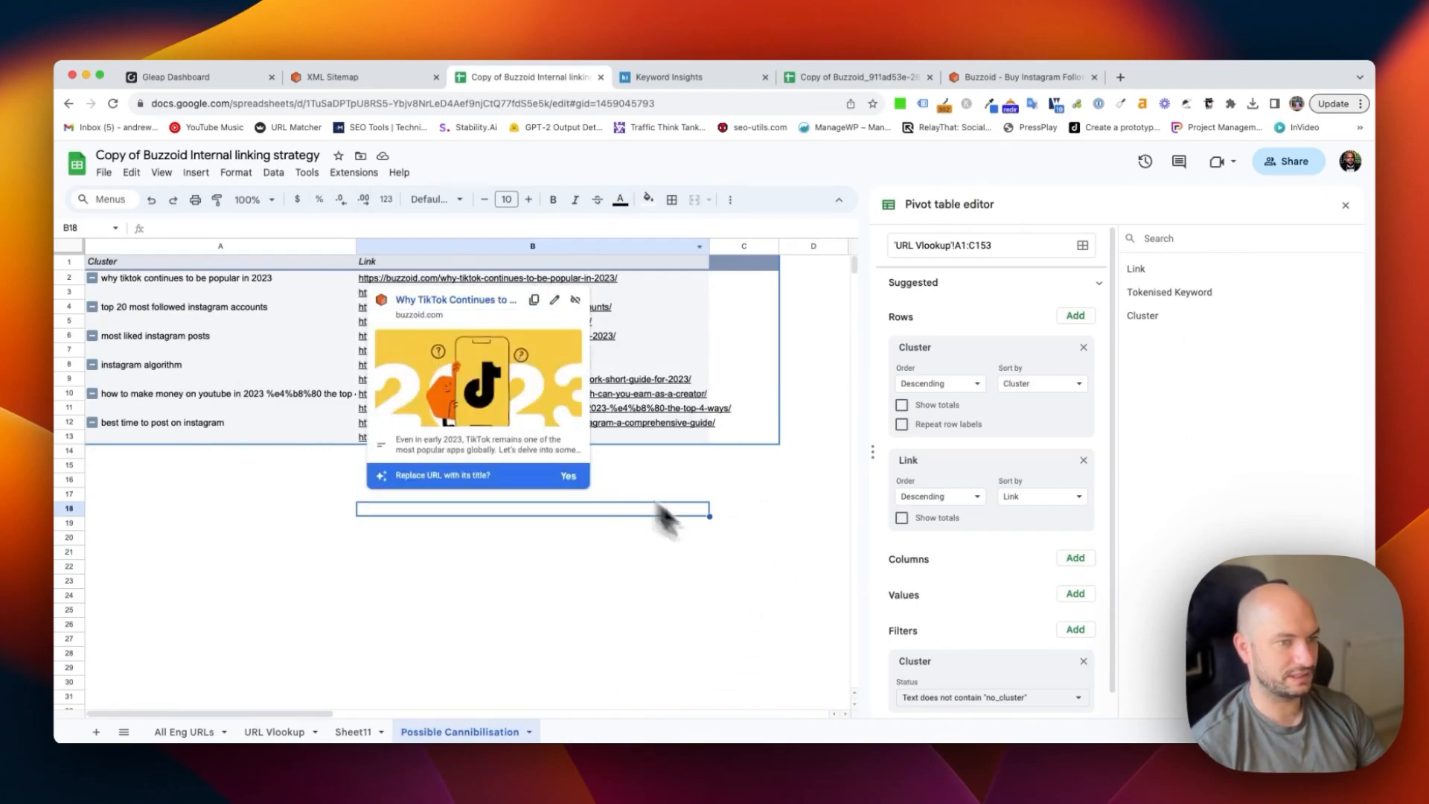